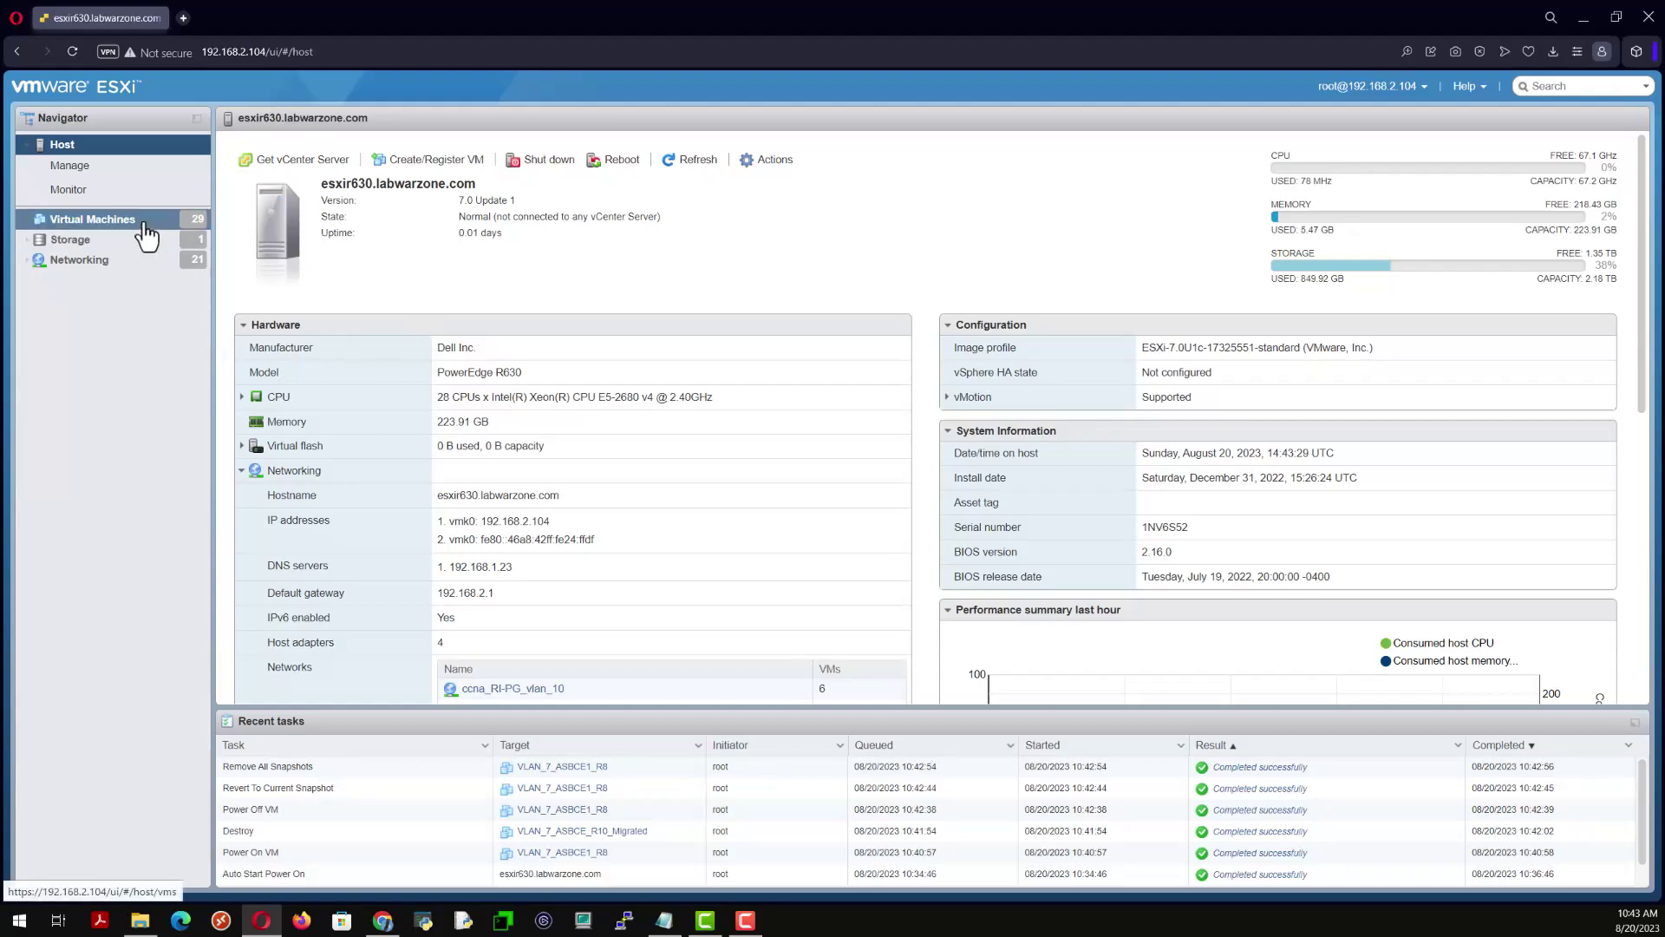
# Open the Virtual Machines list and filter it by 'SBC'.
pyautogui.click(91, 219)
pyautogui.click(1541, 160)
pyautogui.write('SBC')
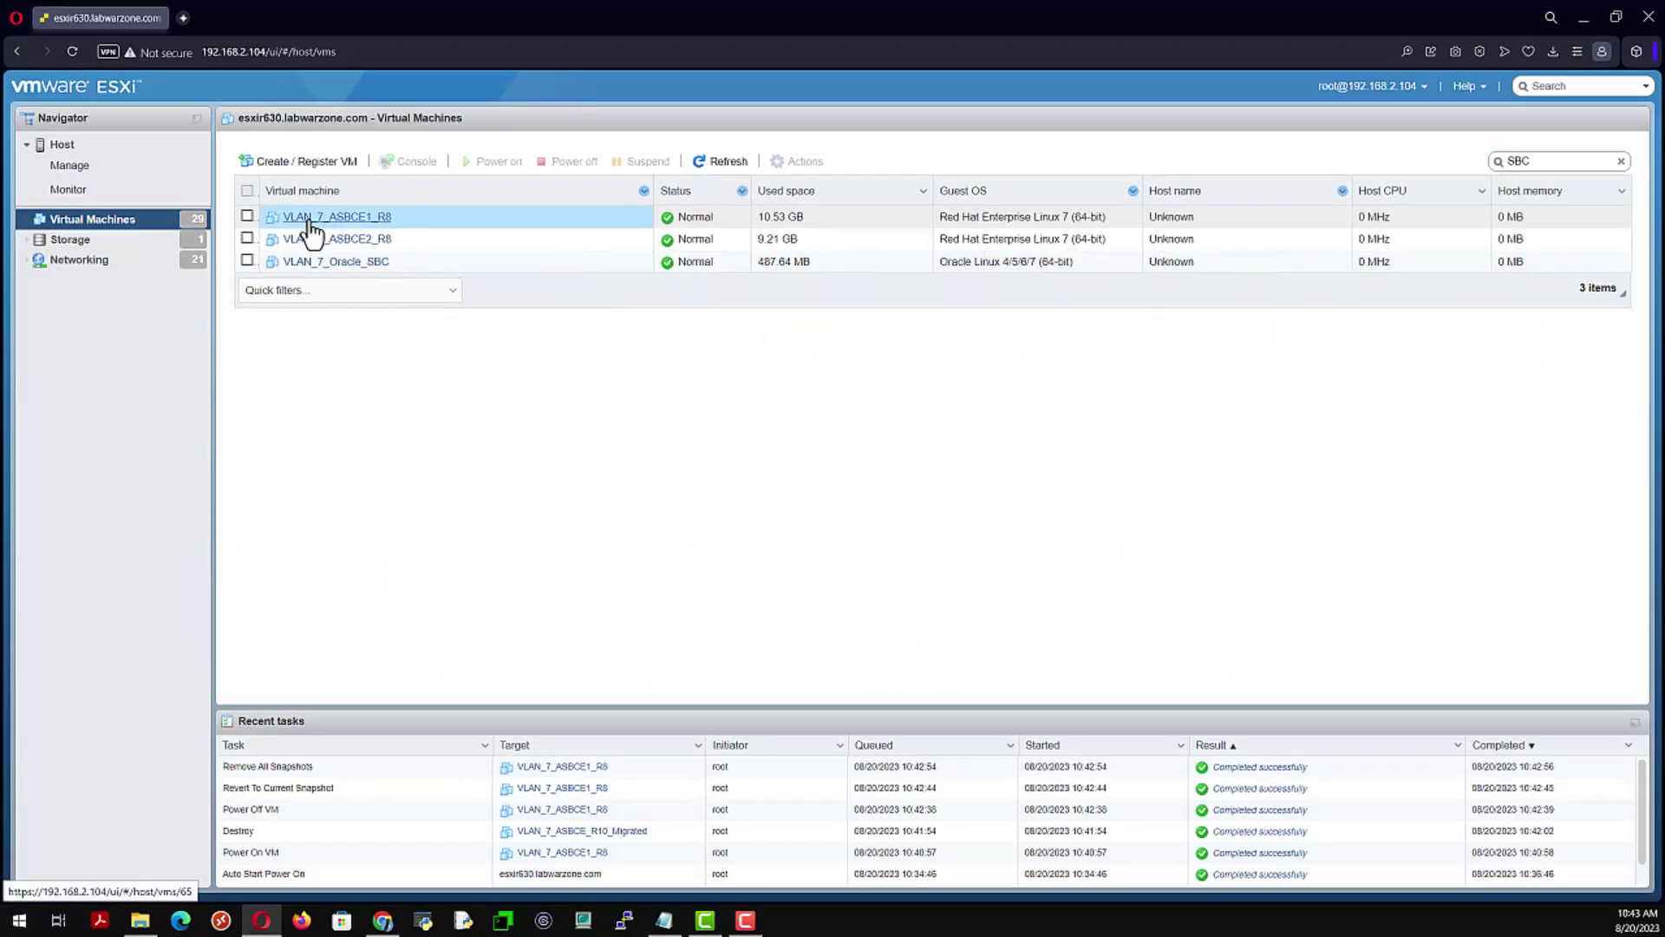
# Take a 'Before R10 Migration' snapshot of VLAN_7_ASBCE1_R8, then power it on.
pyautogui.rightClick(312, 223)
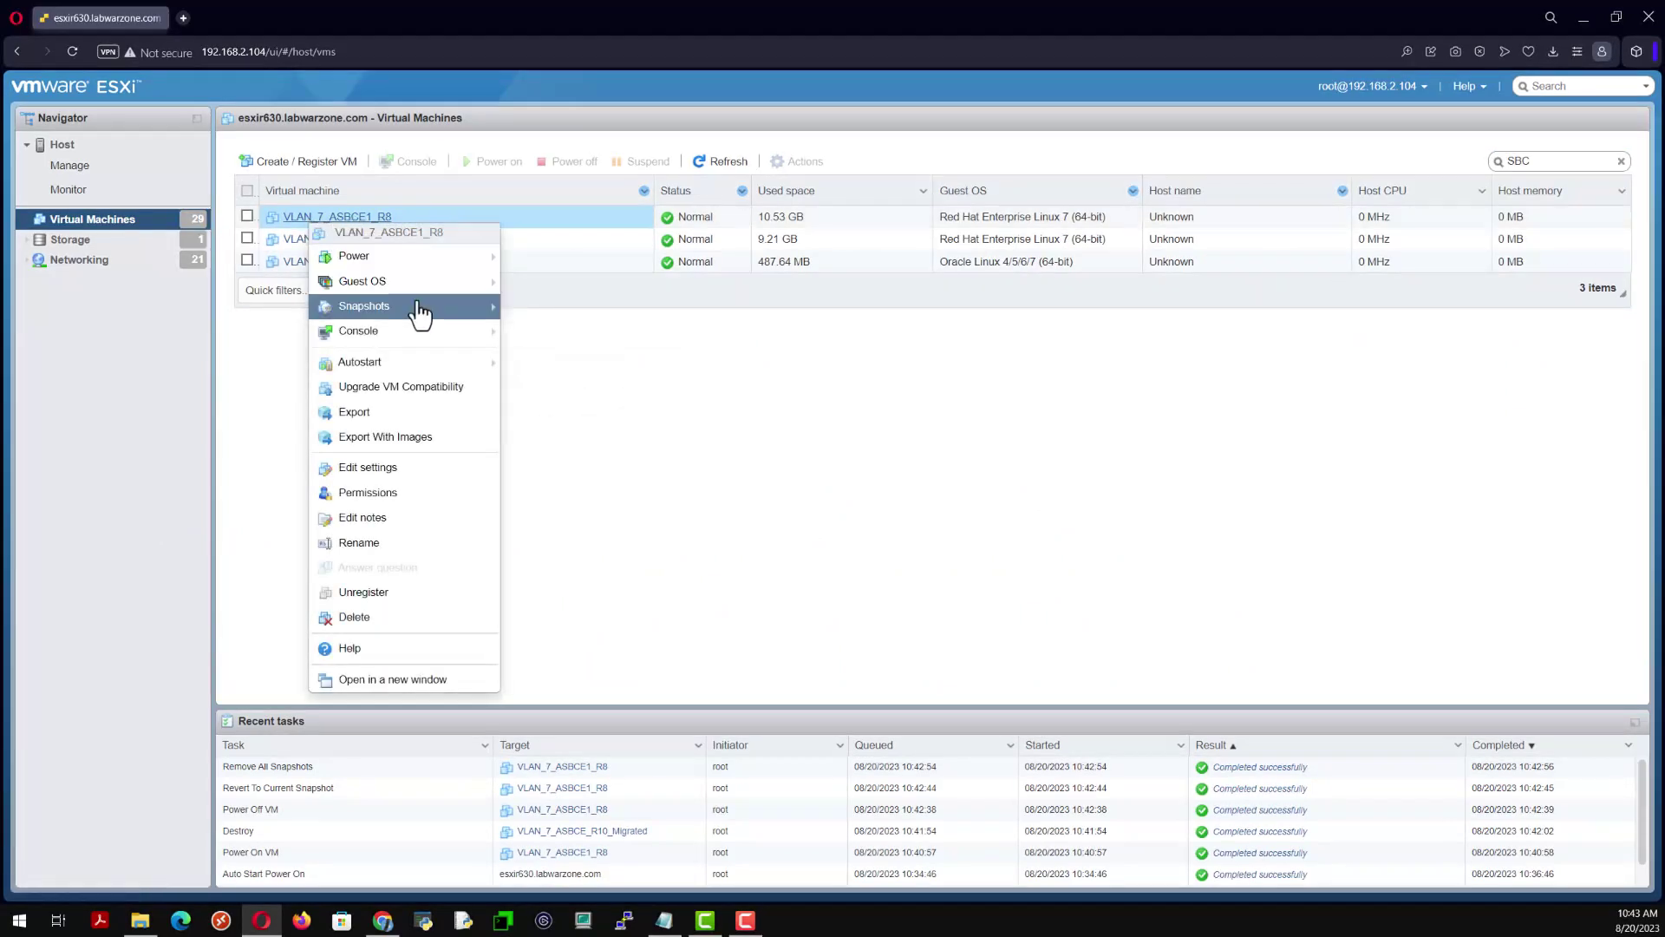
pyautogui.moveTo(377, 307)
pyautogui.click(564, 307)
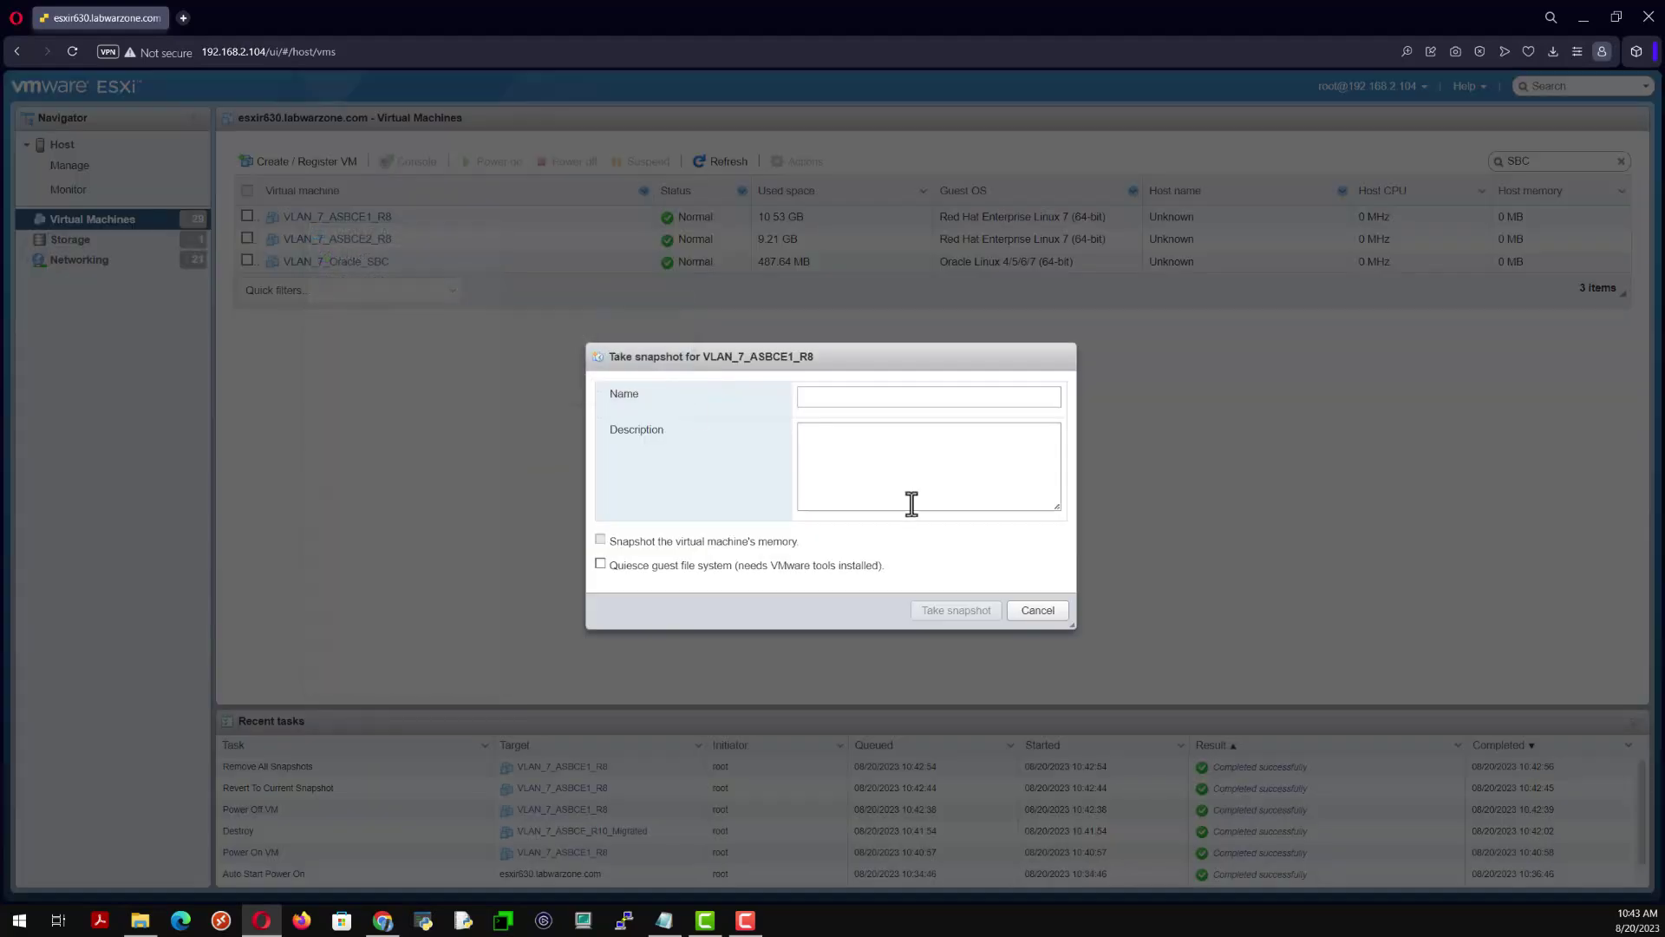
pyautogui.click(898, 397)
pyautogui.write('Before R10 Migratio')
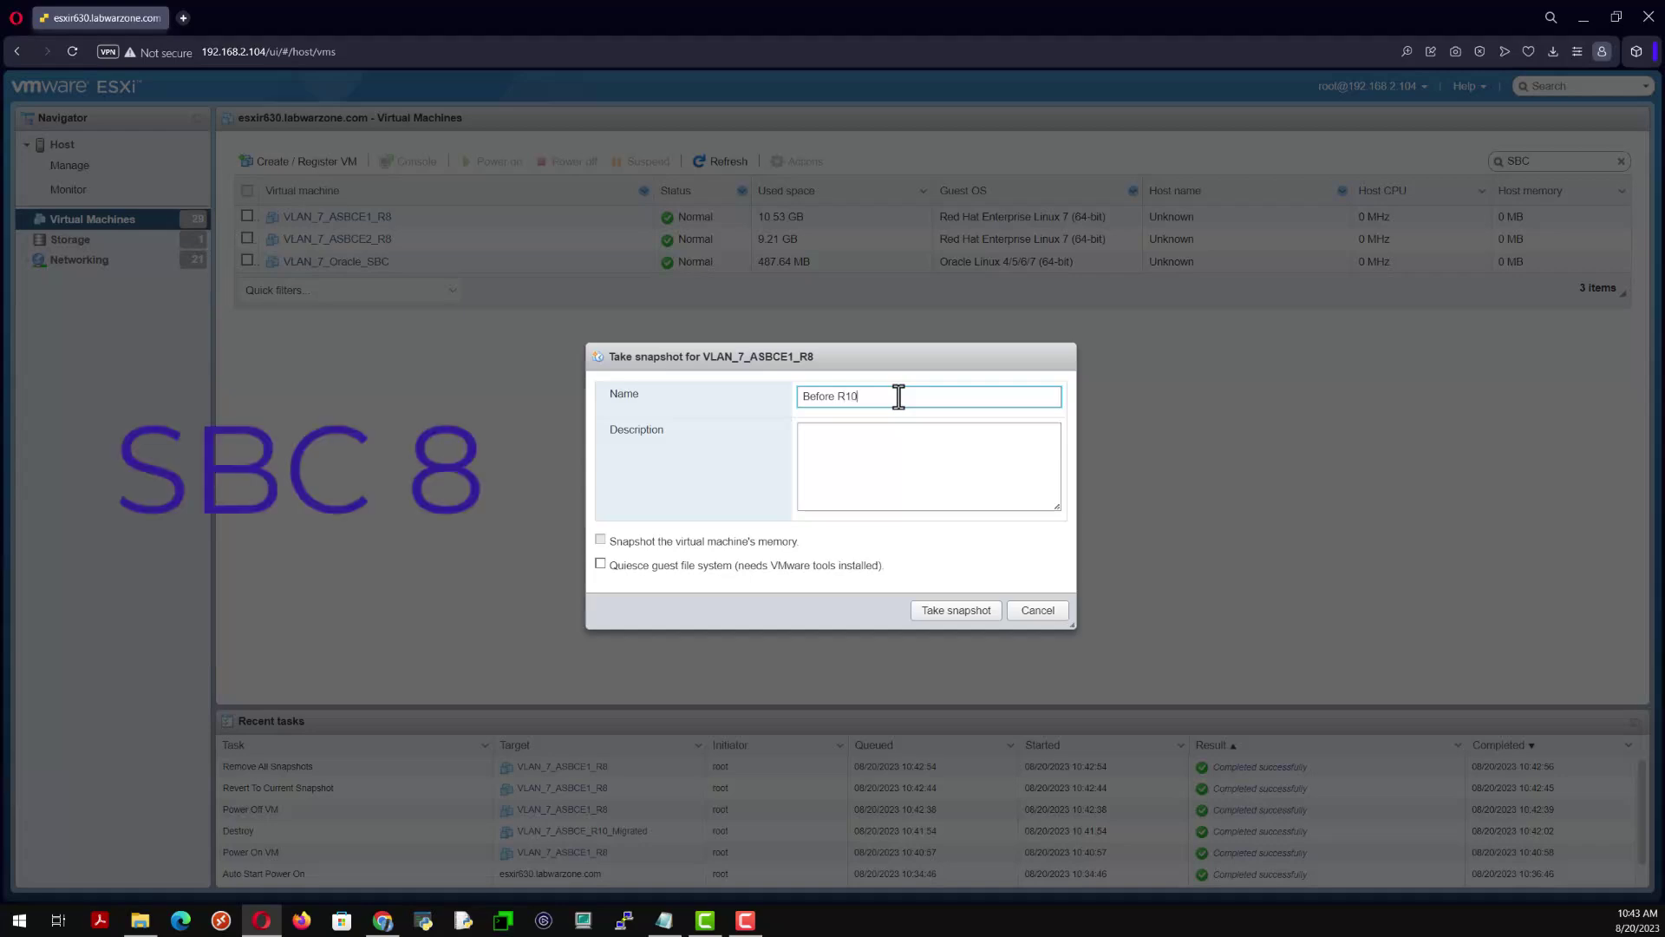
pyautogui.write('n')
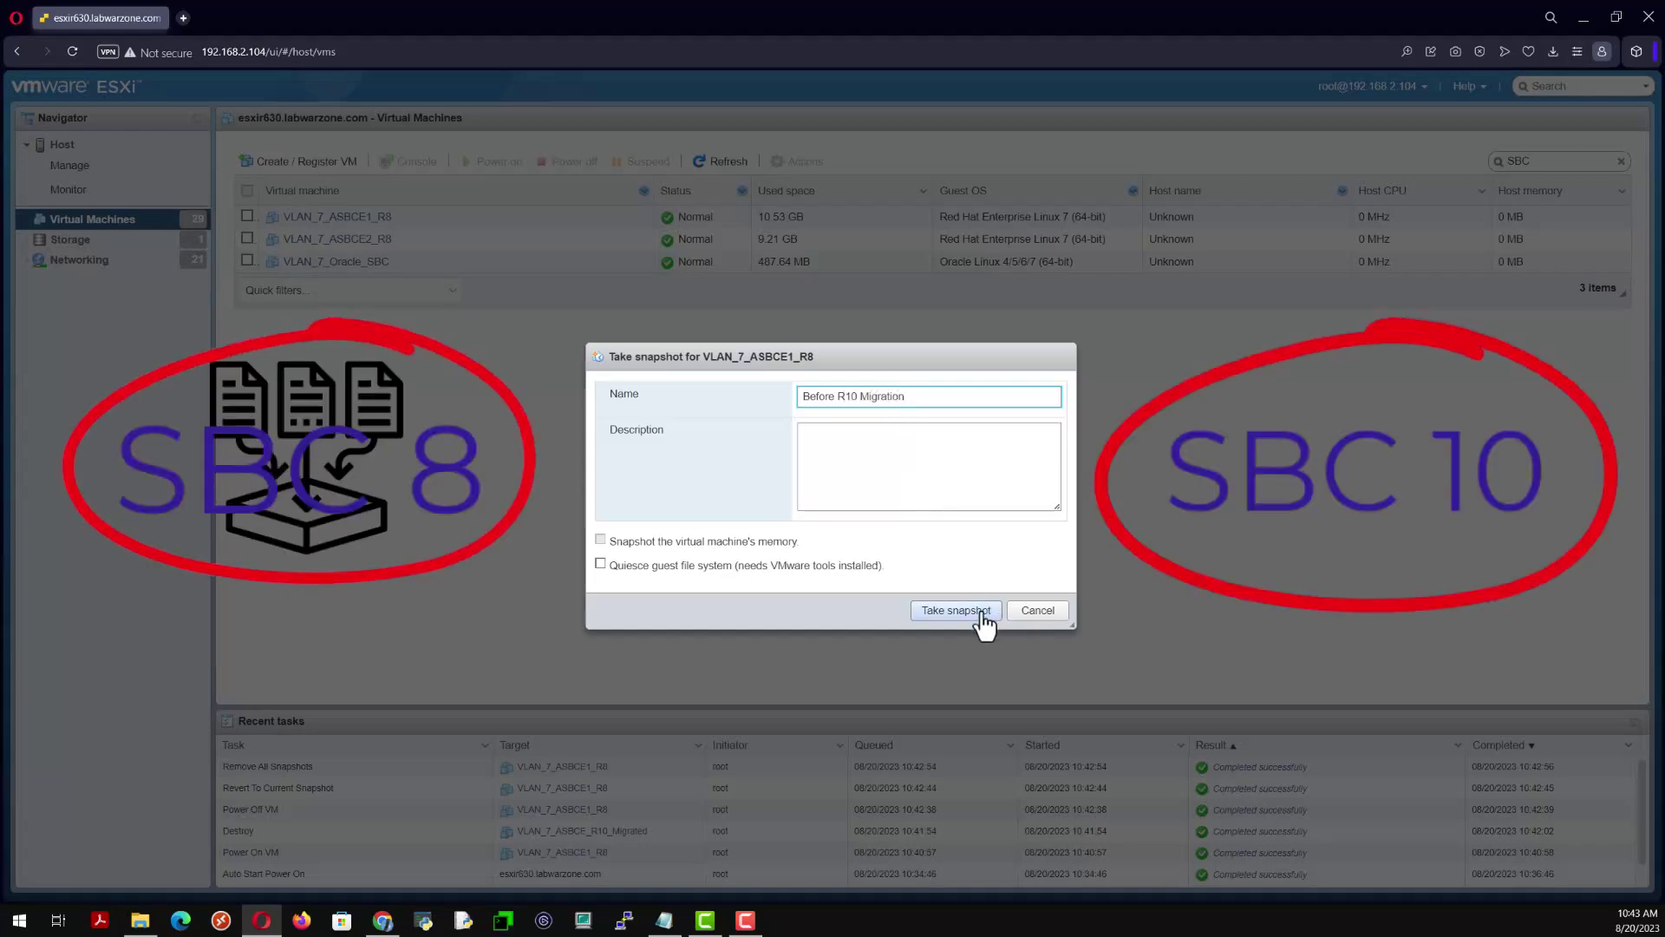
pyautogui.click(955, 611)
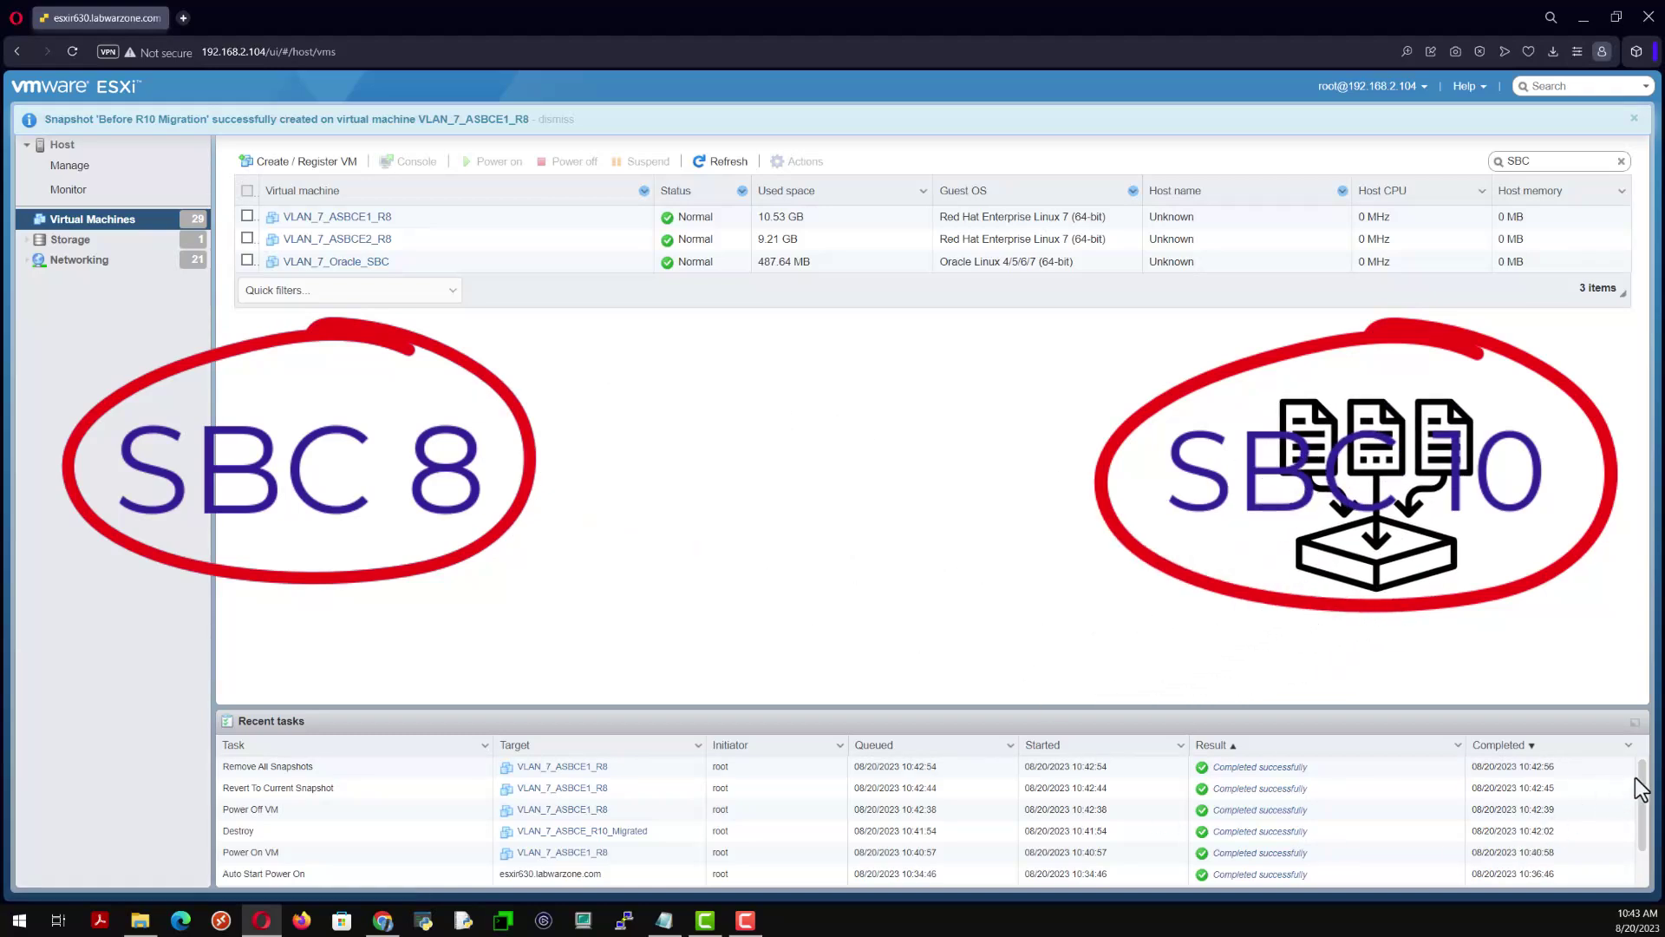
pyautogui.scroll(-3, 1646, 787)
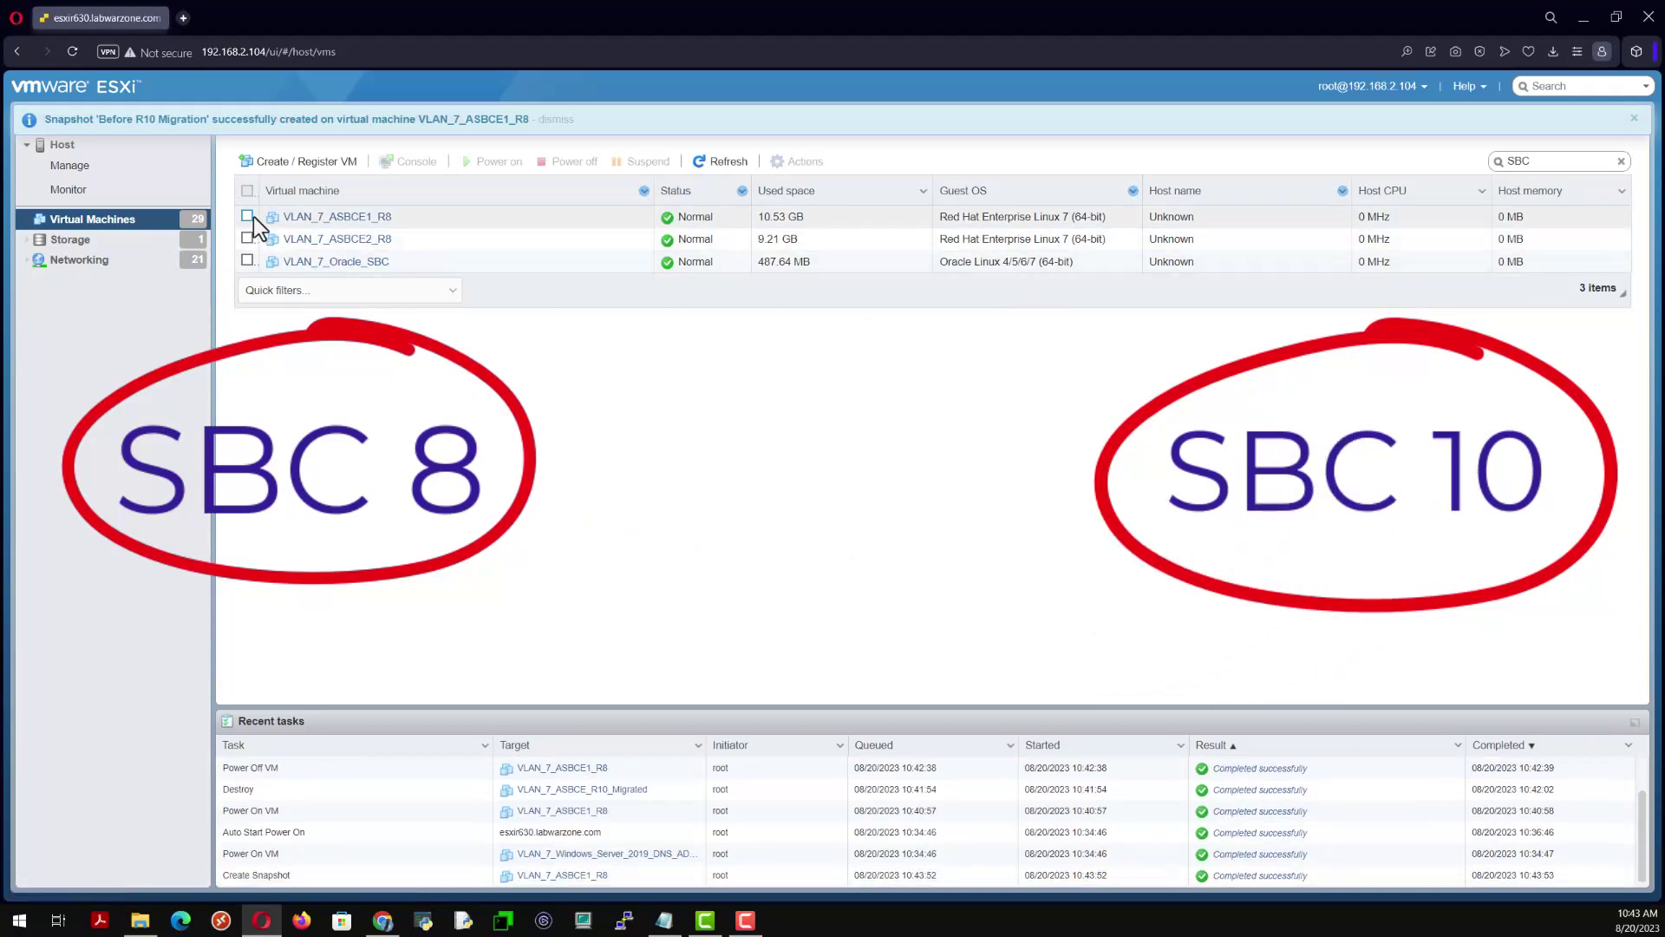
pyautogui.click(249, 217)
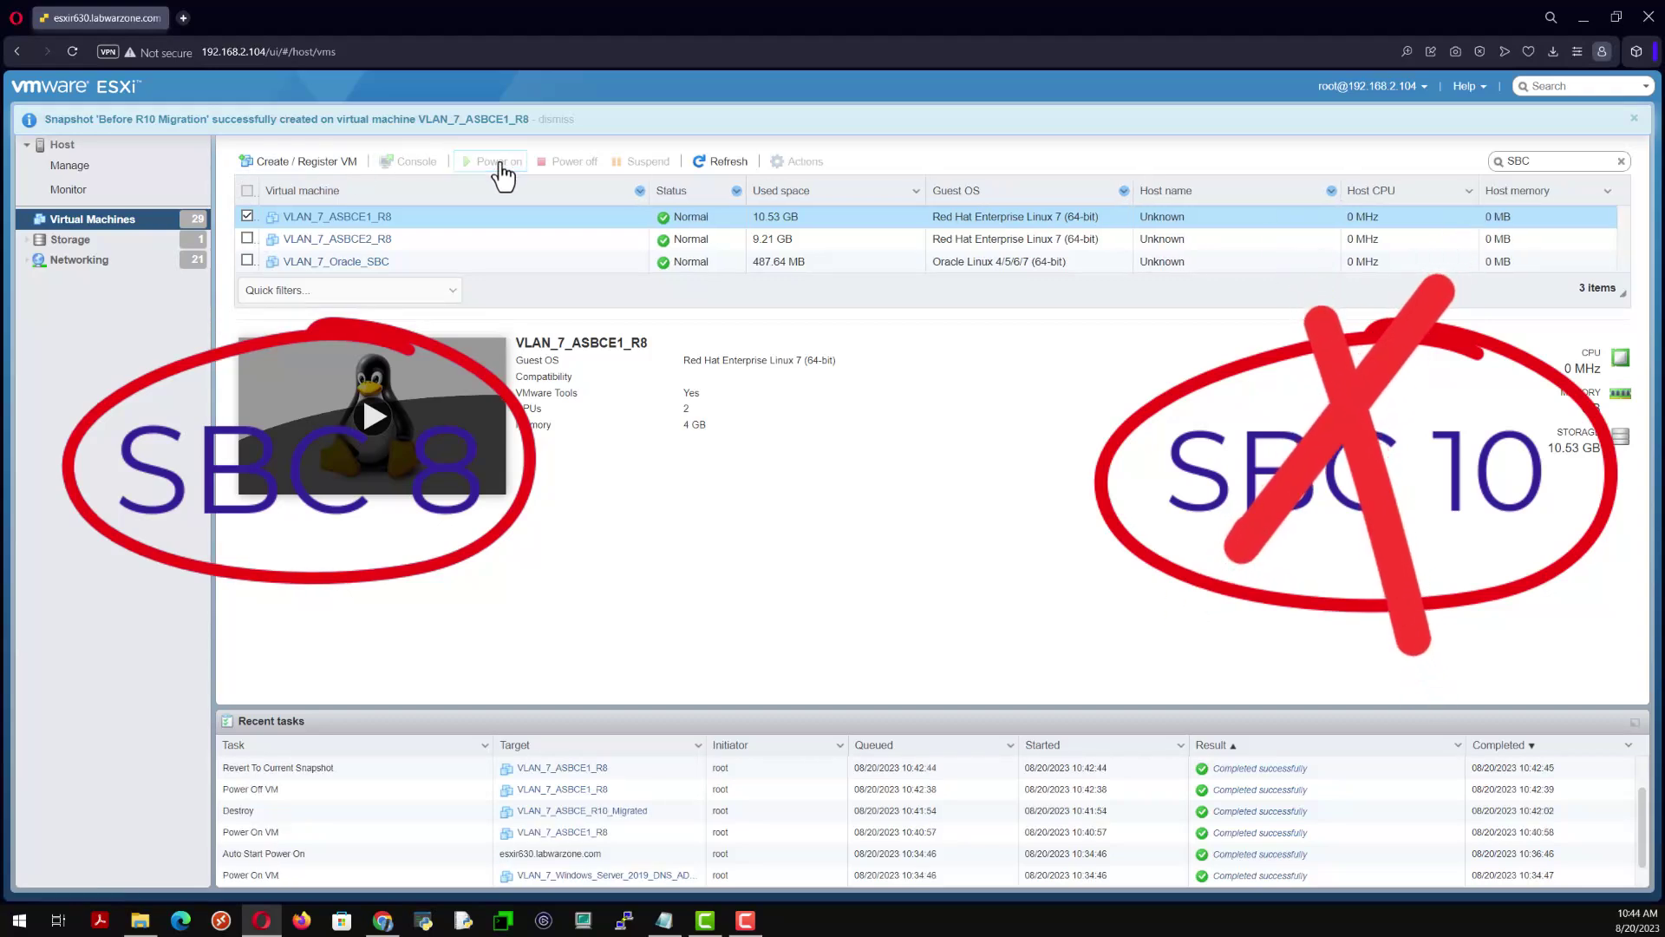
pyautogui.click(501, 163)
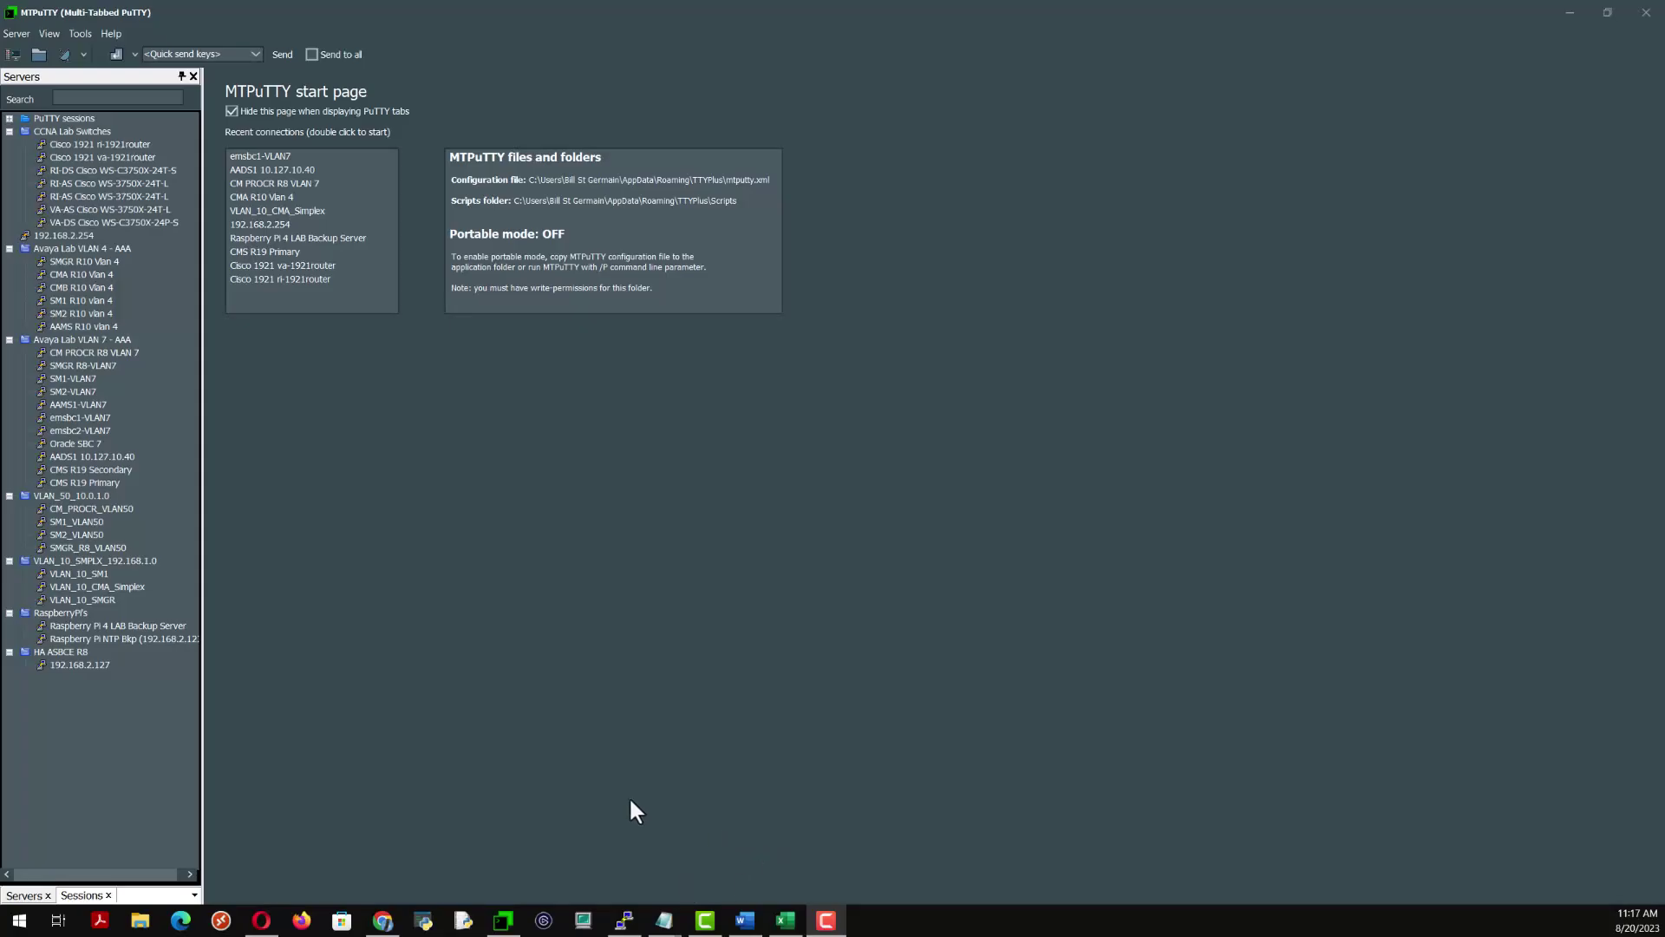
# Connect to emsbc1-VLAN7, switch to root with su -, clear the screen, and paste the egrep sysinfo command.
pyautogui.doubleClick(79, 420)
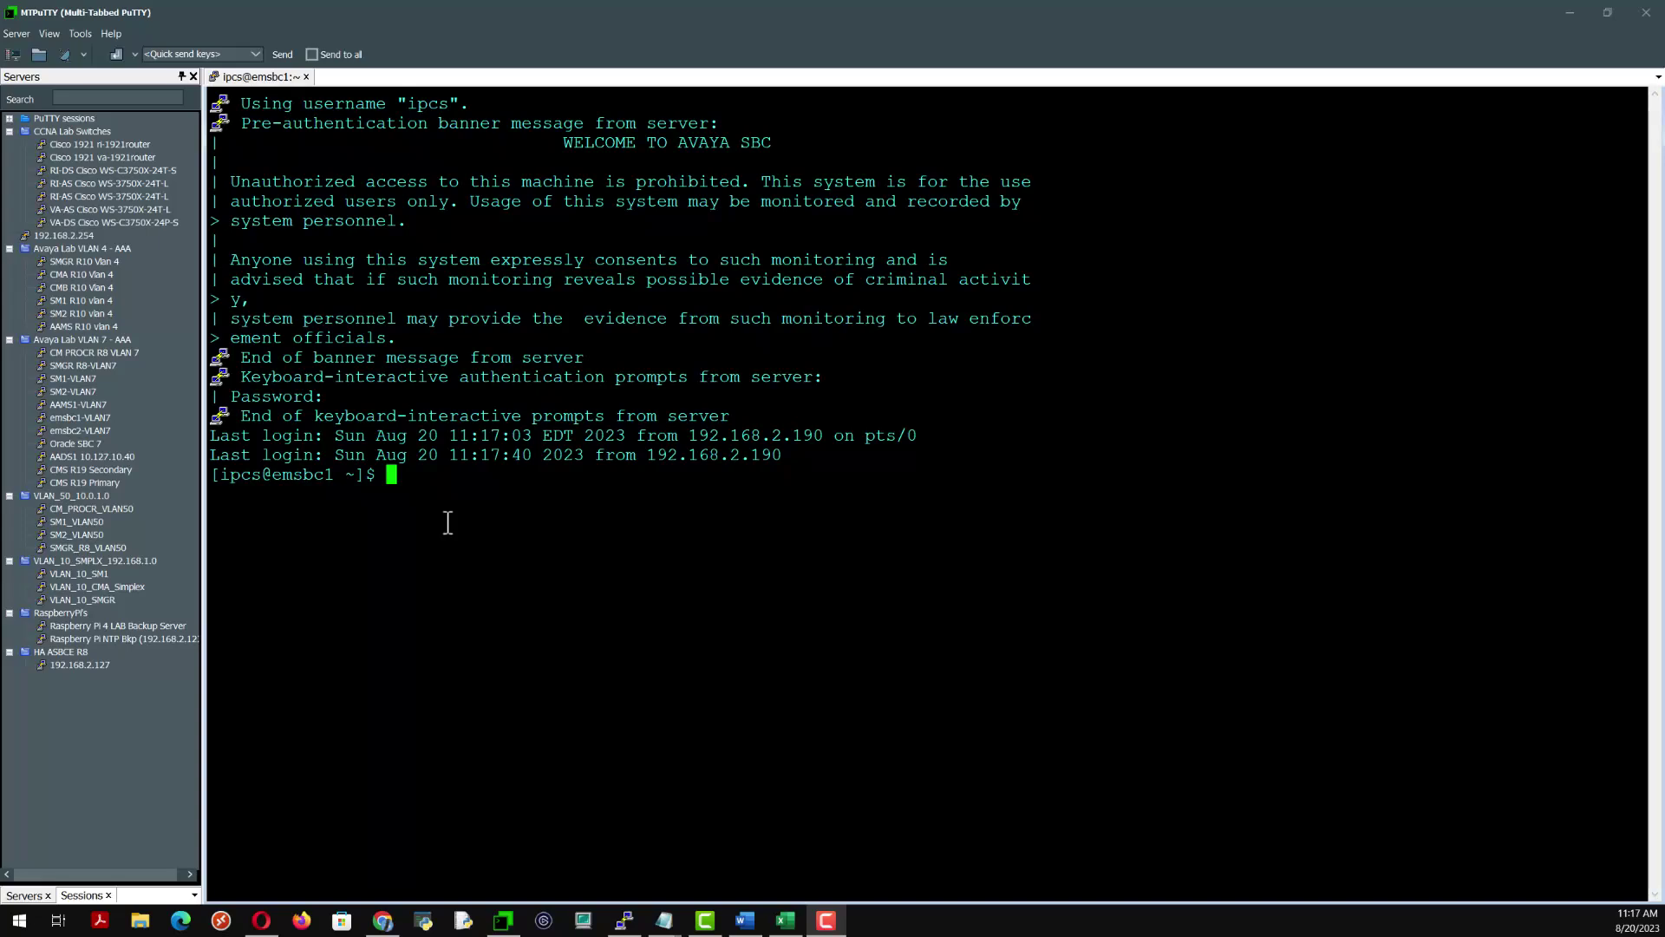
pyautogui.write('su -')
pyautogui.press('Return')
pyautogui.press('Return')
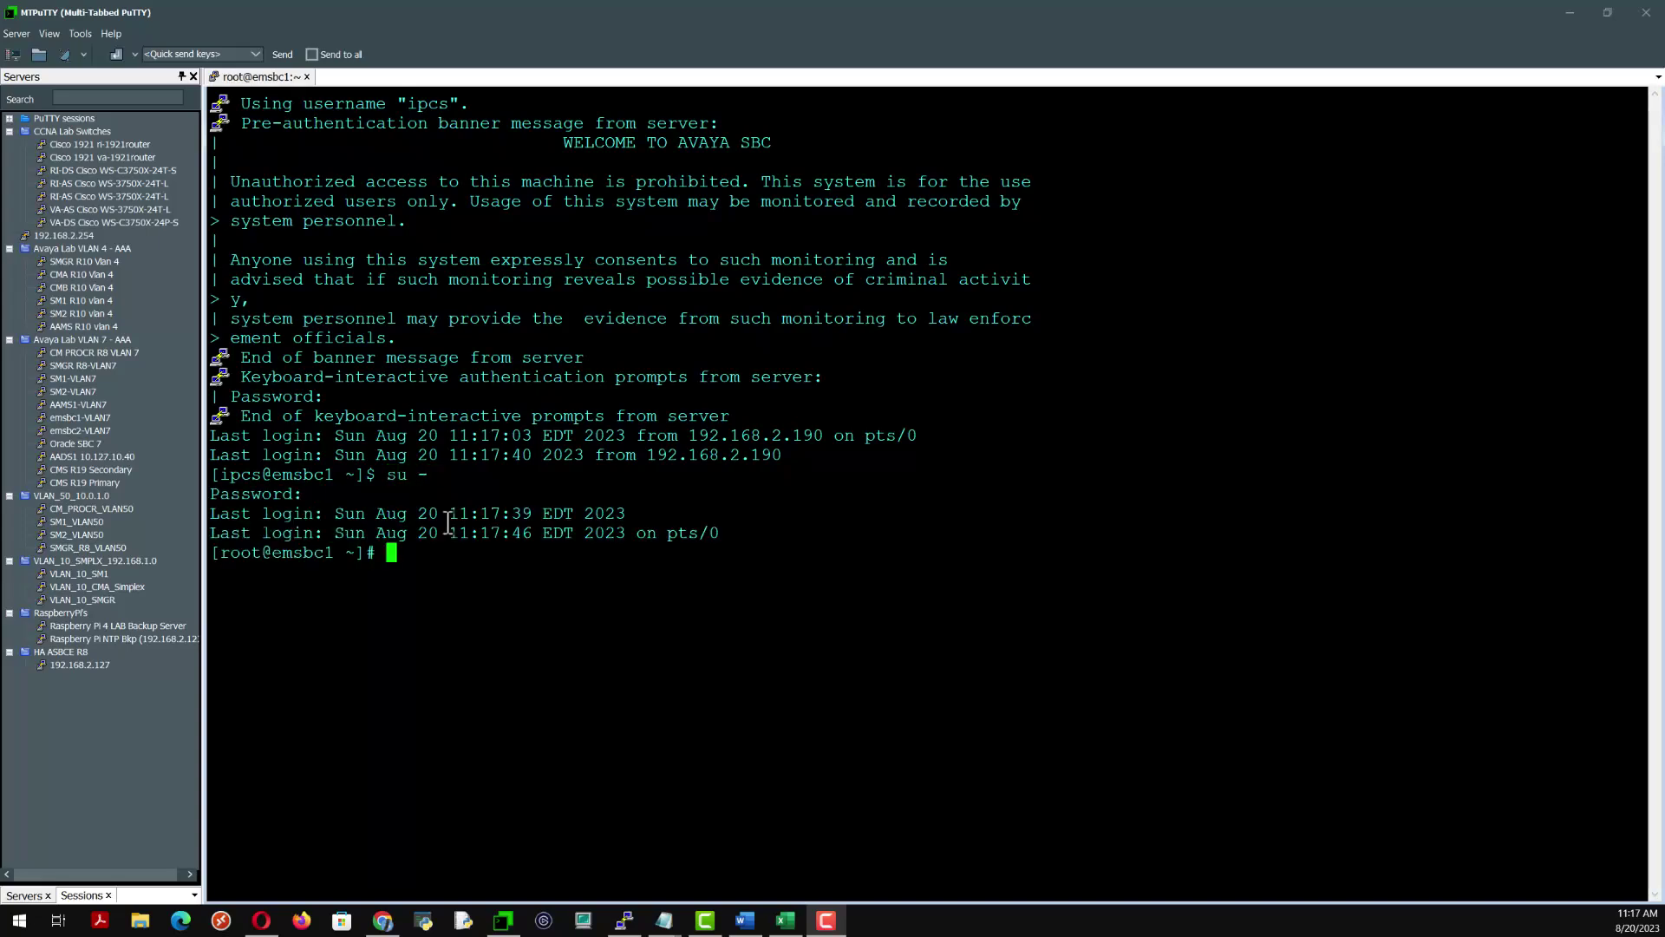
pyautogui.write('clear')
pyautogui.press('Return')
pyautogui.press('Return')
pyautogui.rightClick(446, 522)
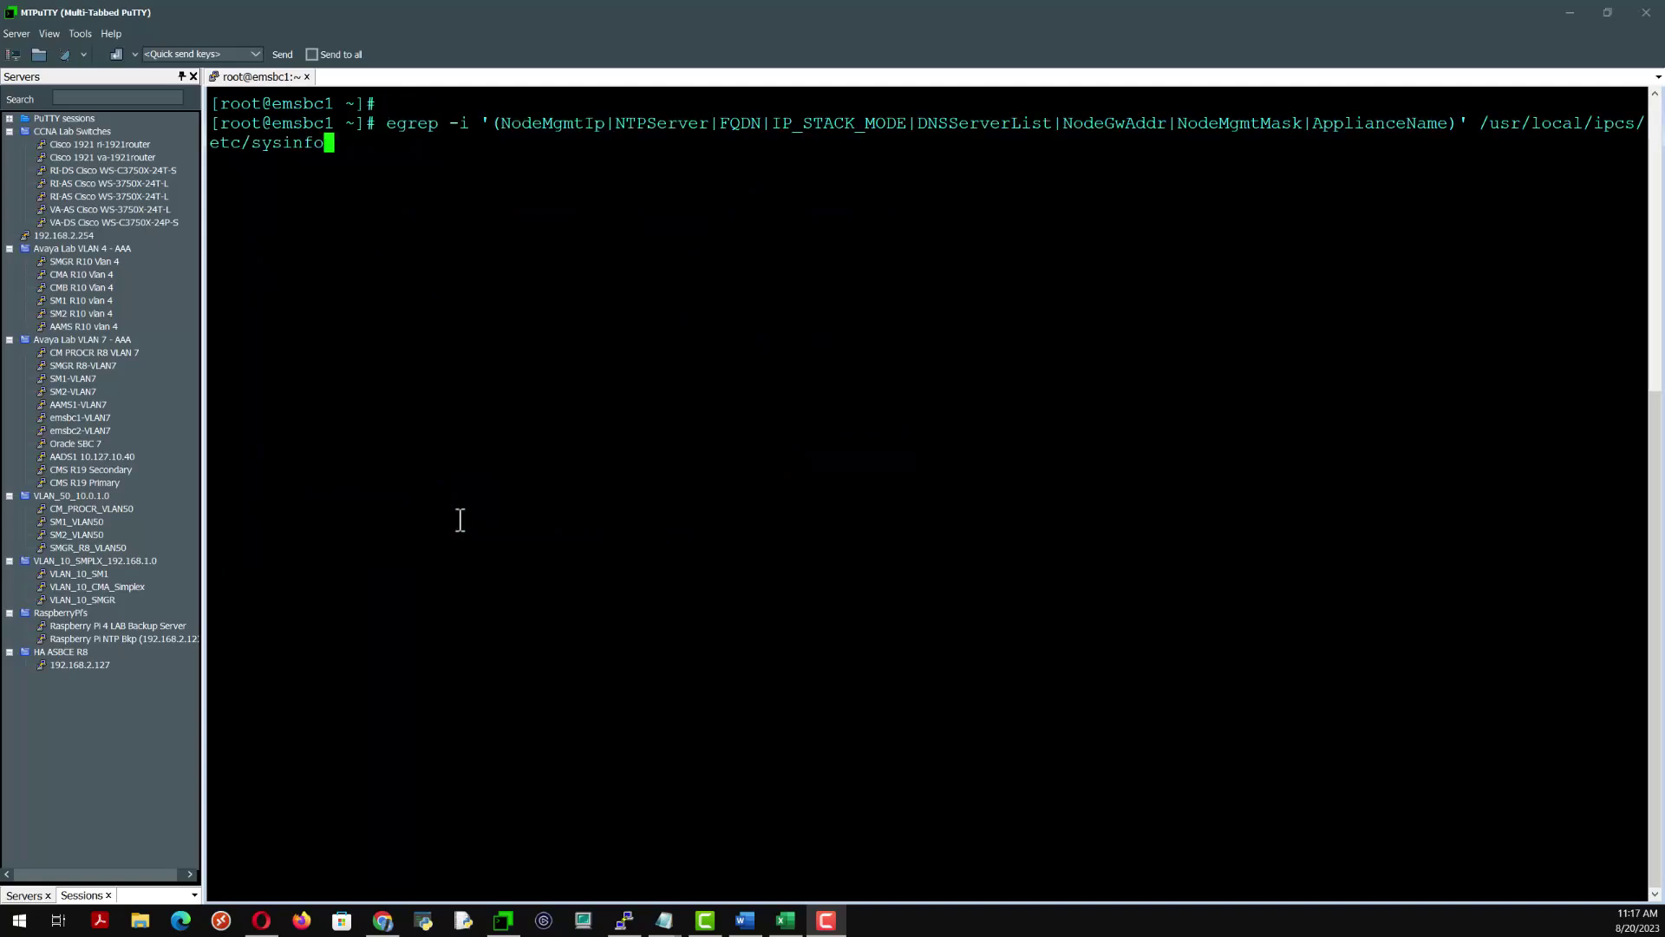
pyautogui.press('Return')
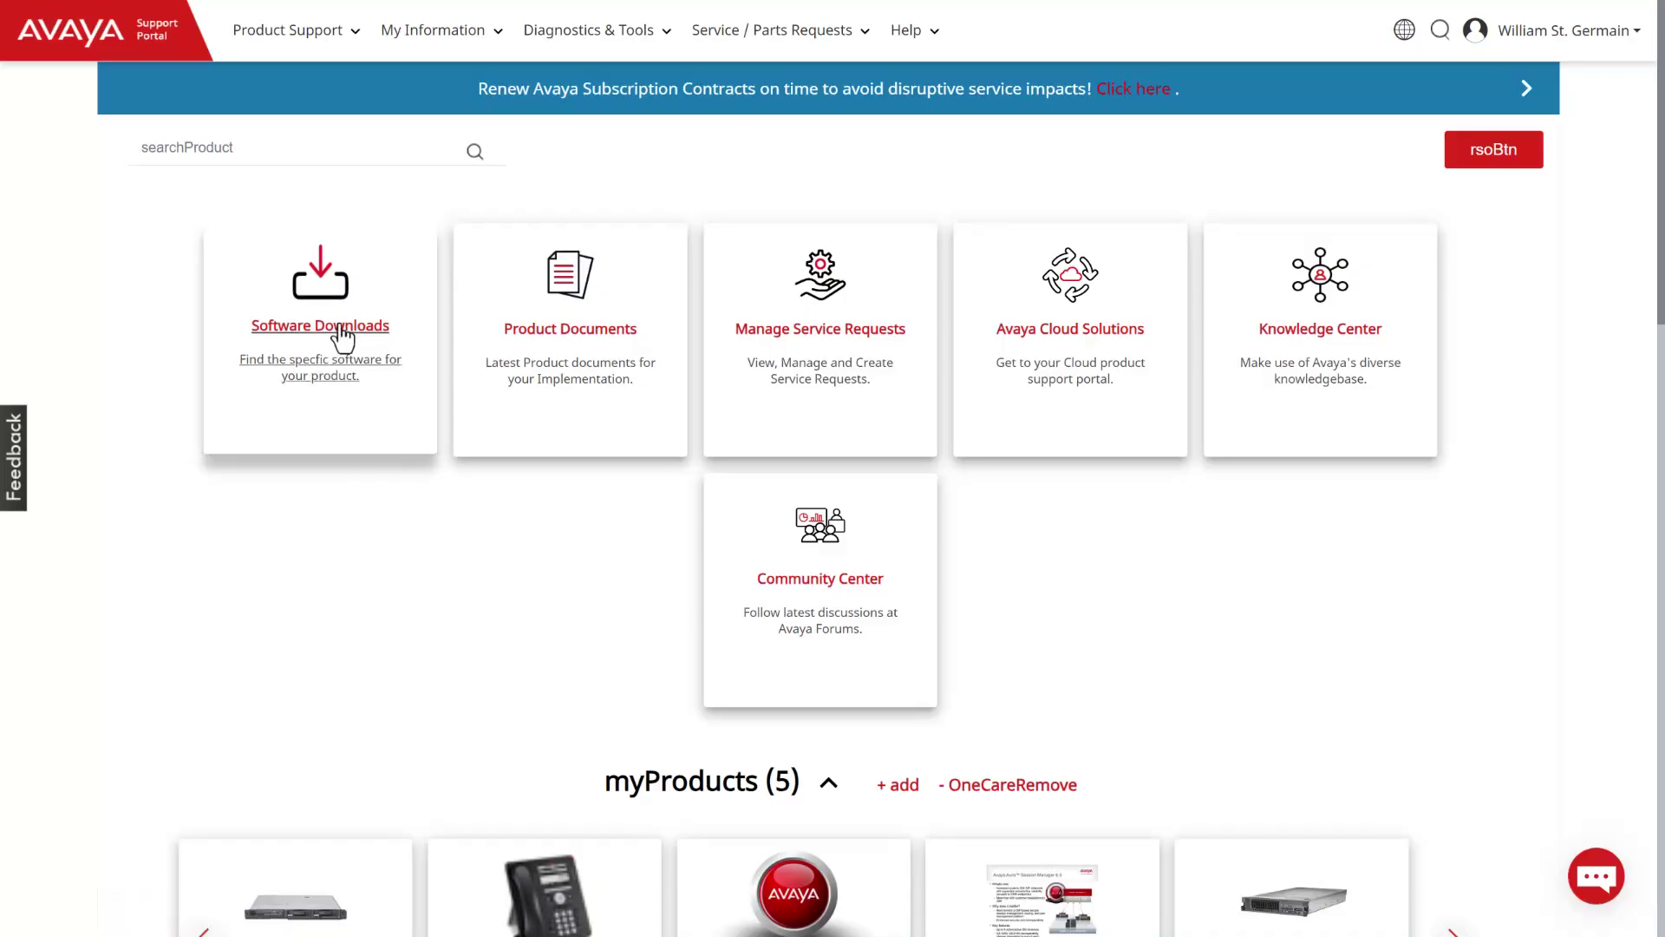
# Search Software Downloads for ASBCE and select release 10.1.x.
pyautogui.click(320, 326)
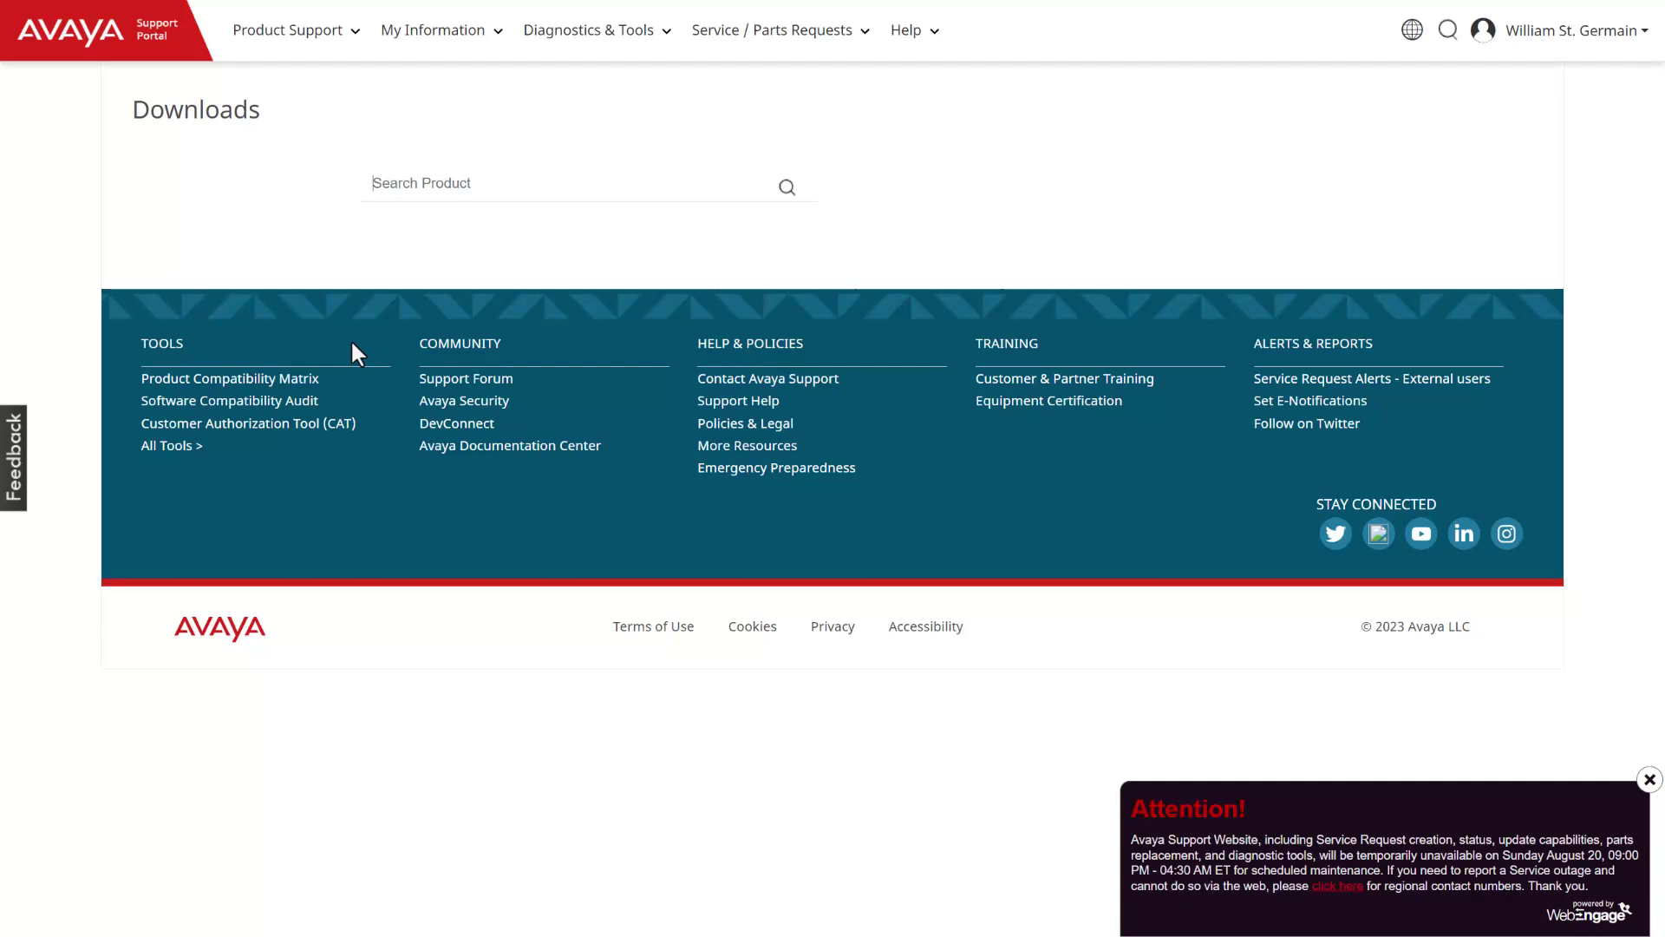
pyautogui.write('ASBCE')
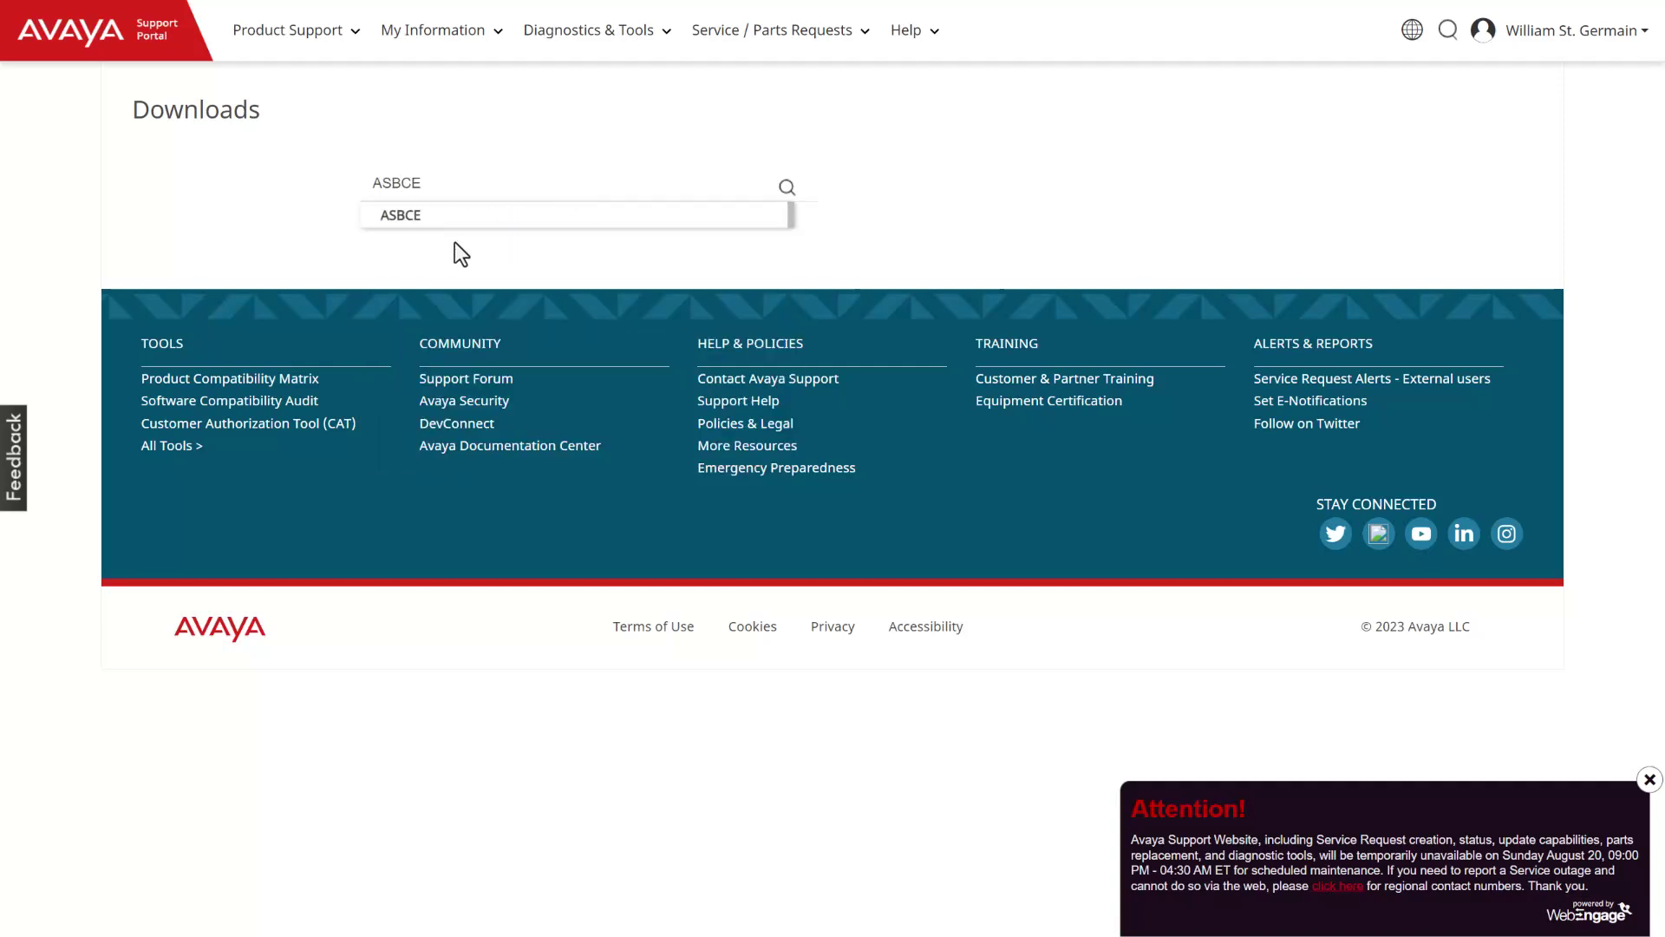
pyautogui.click(451, 221)
pyautogui.click(954, 185)
pyautogui.click(897, 232)
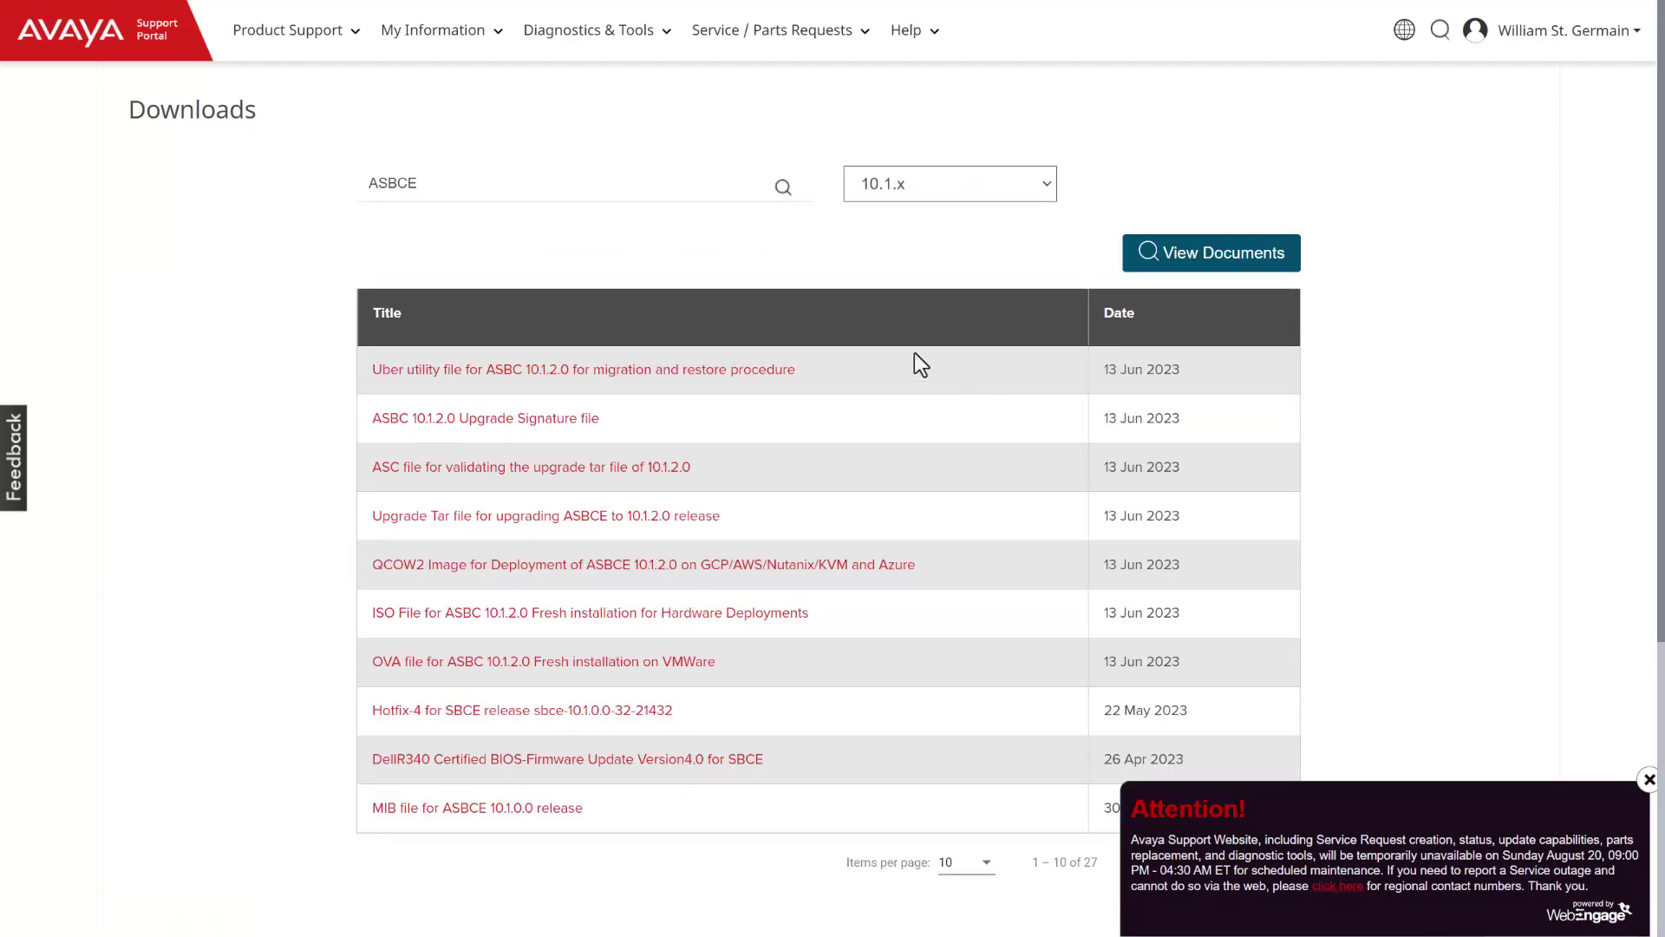
# Download the 10.1.2.0 uber utility archive and the sbce-10.1.2.0-64-23285.ova file.
pyautogui.click(763, 377)
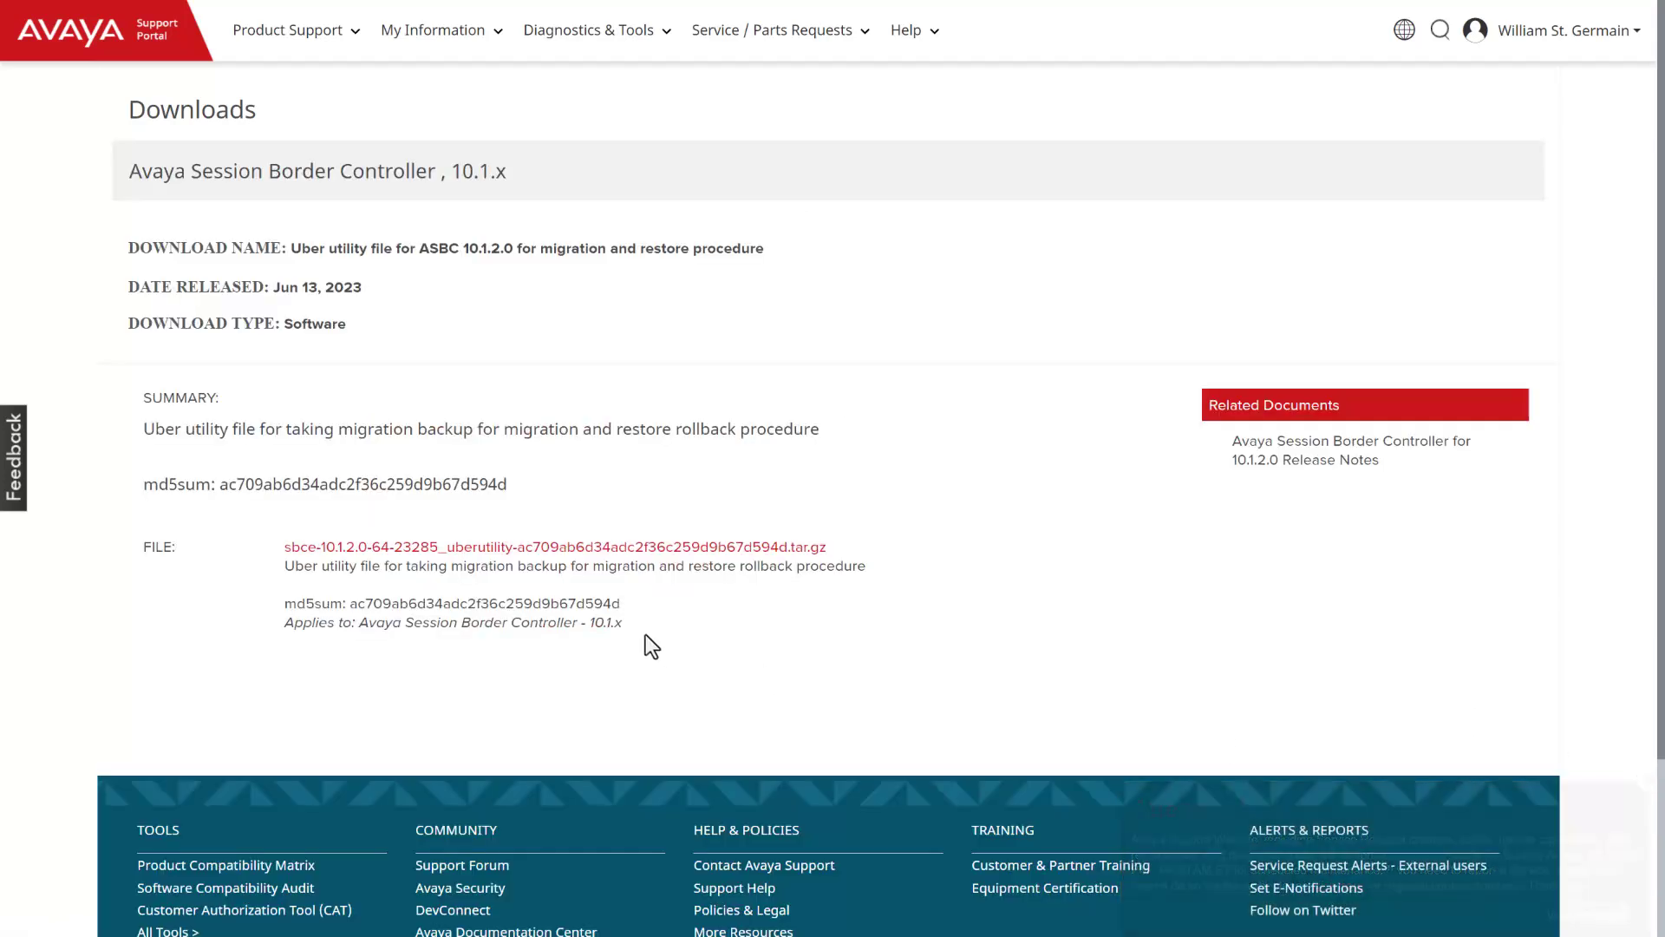
pyautogui.click(626, 551)
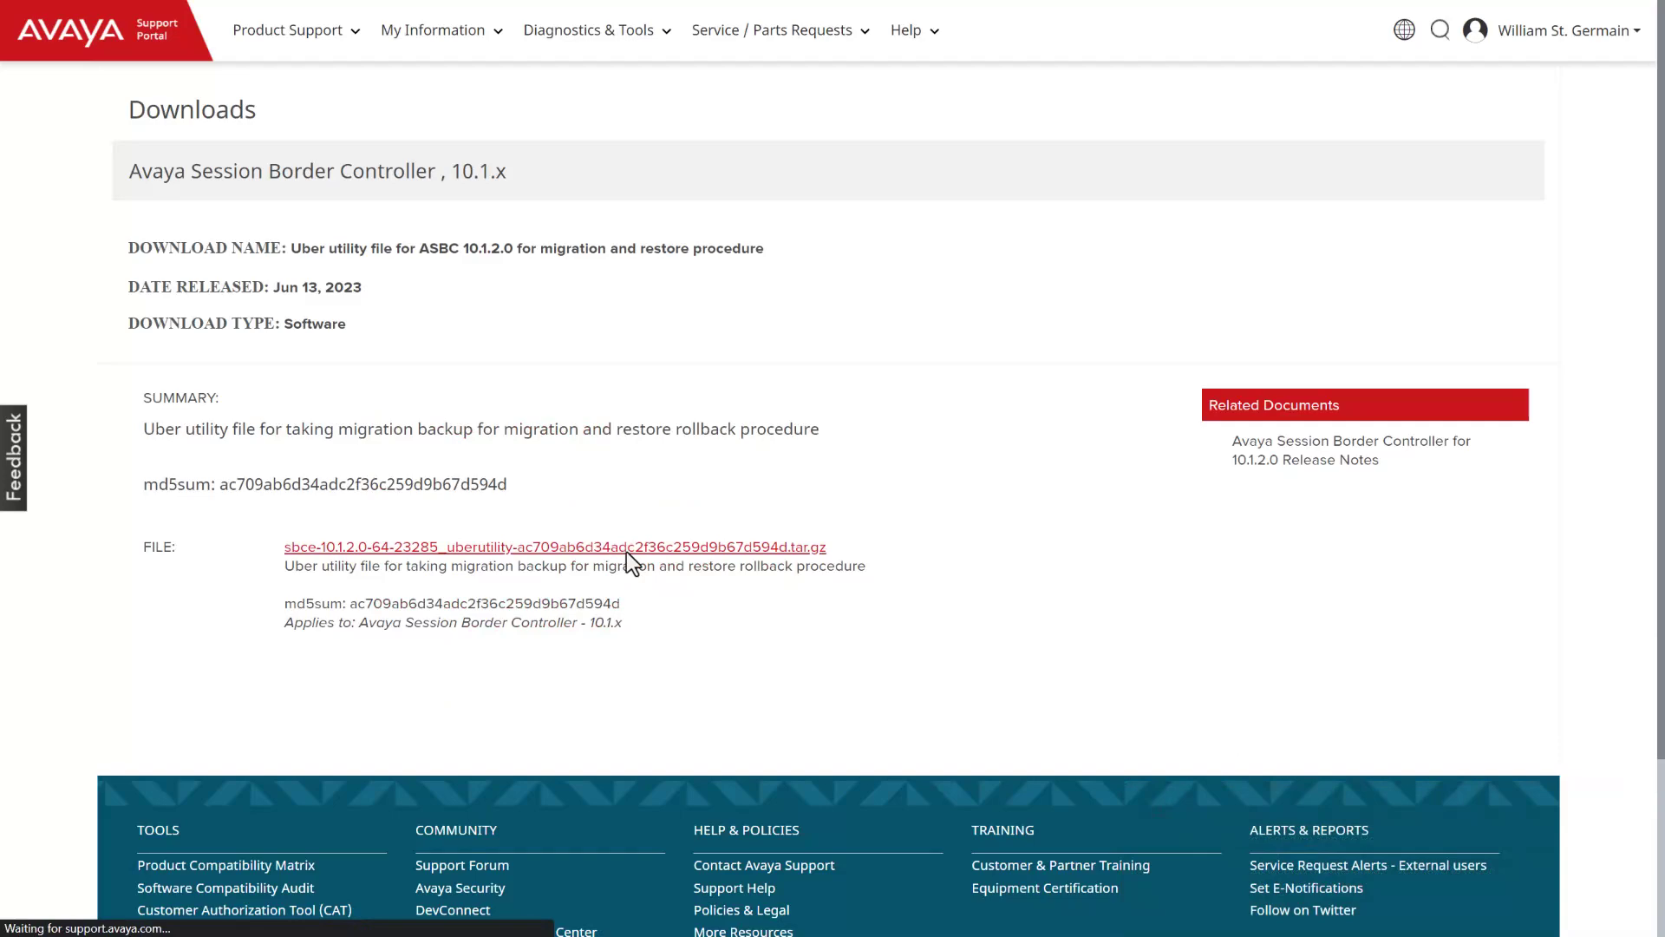
pyautogui.hotkey('alt', 'Left')
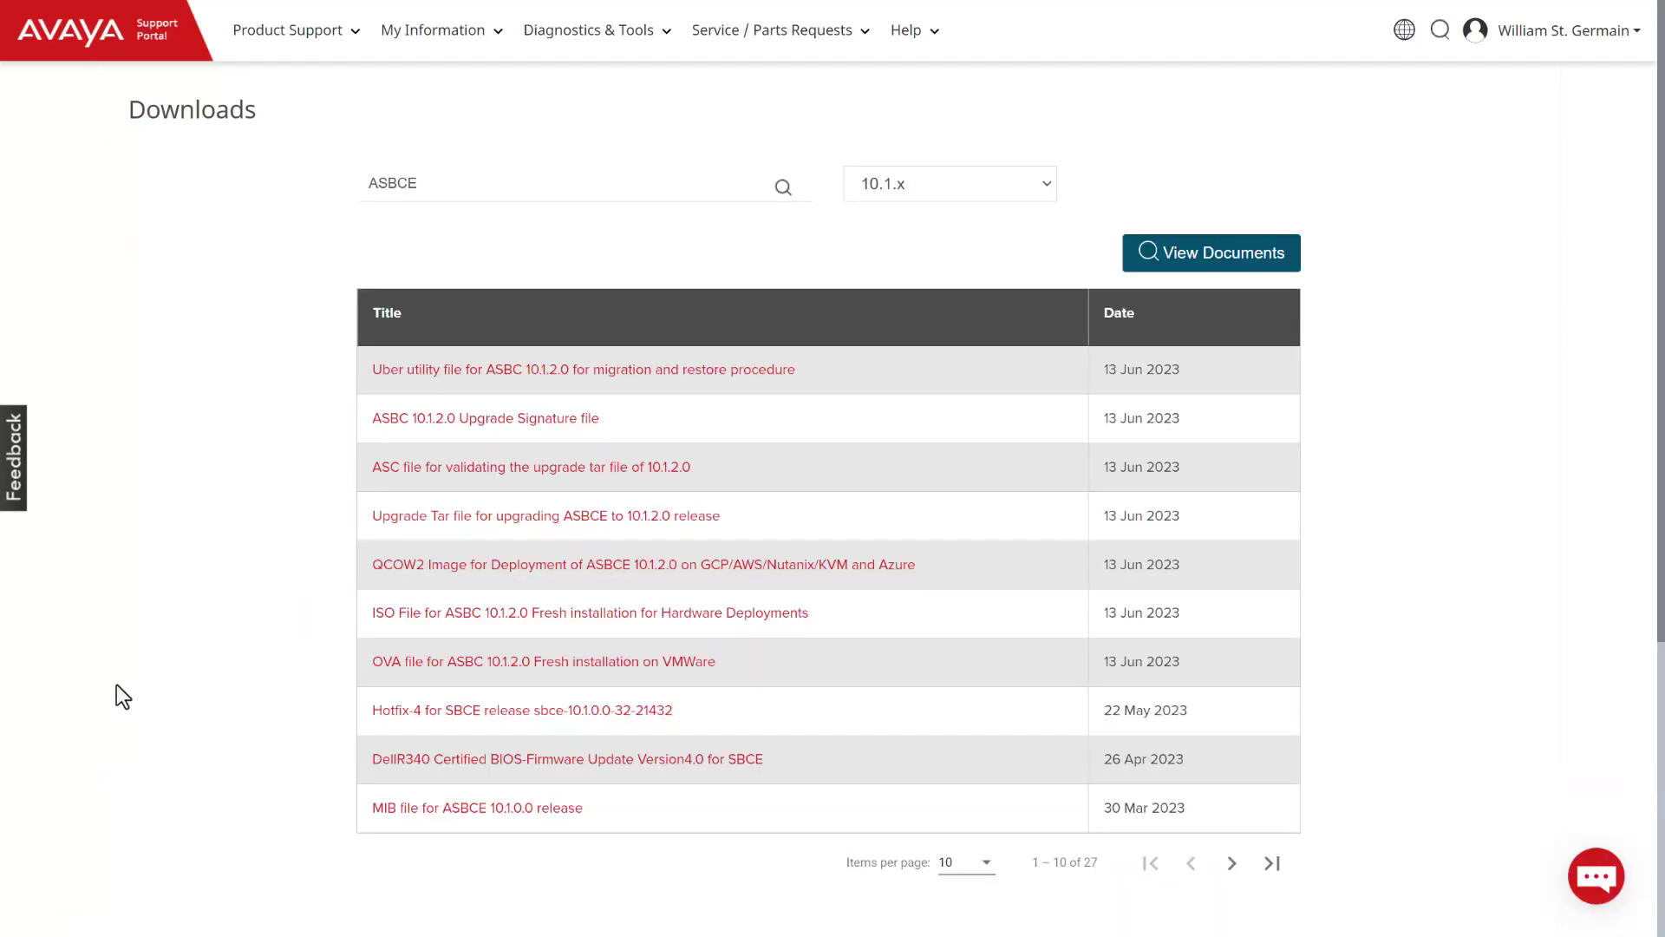
pyautogui.click(592, 662)
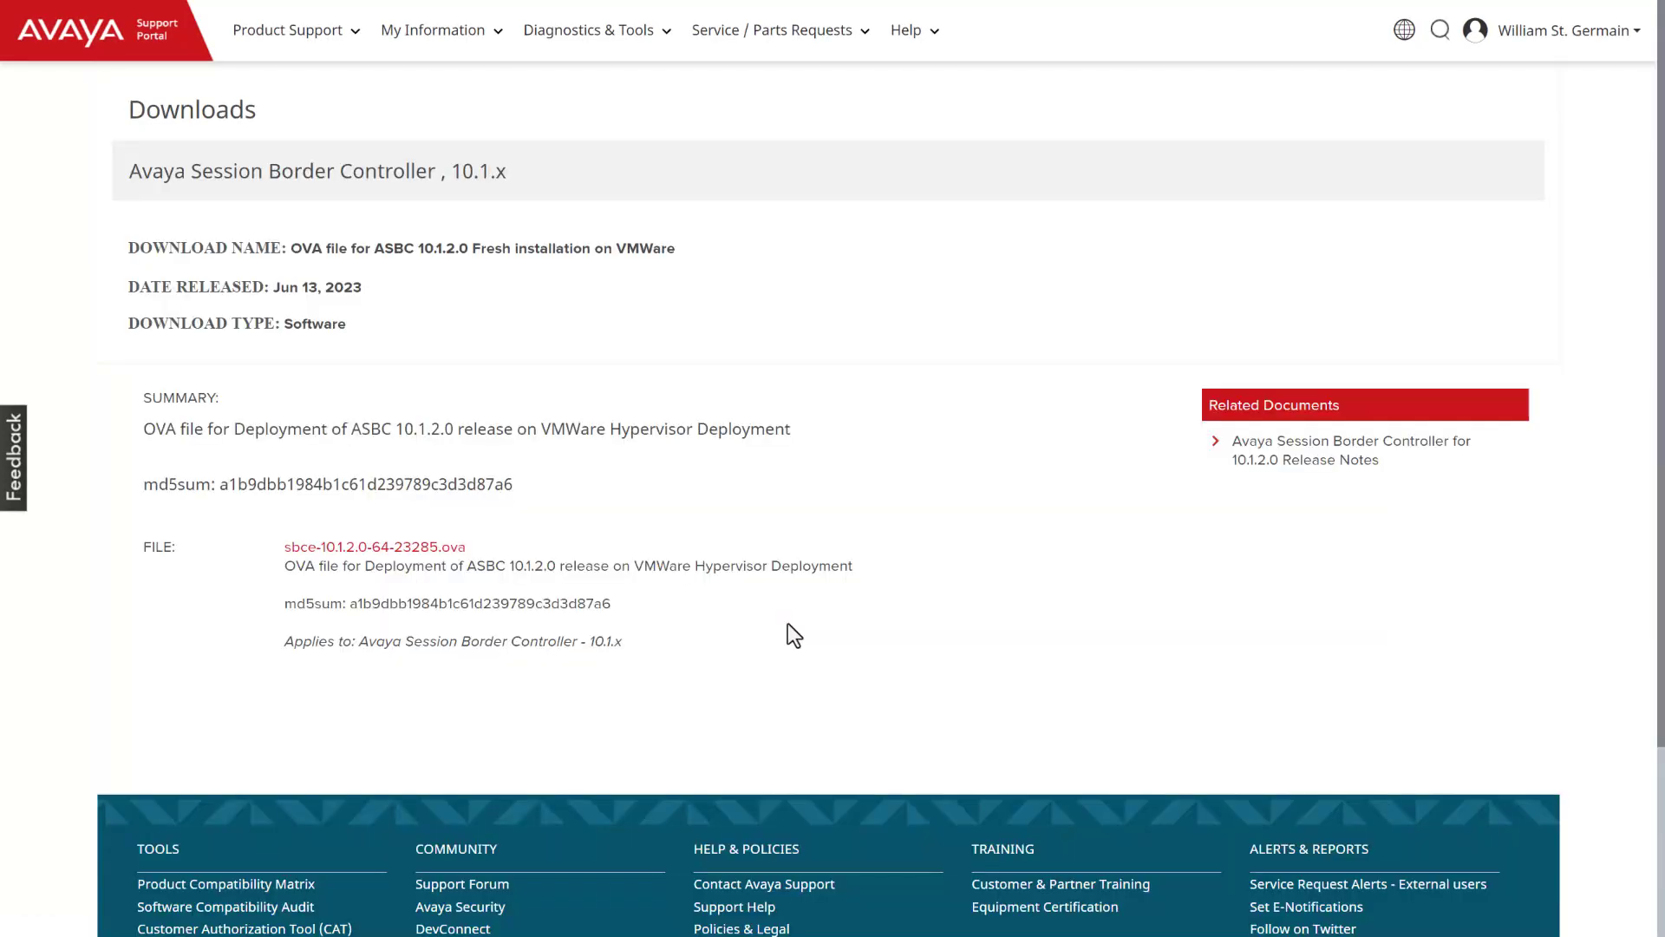
pyautogui.click(375, 546)
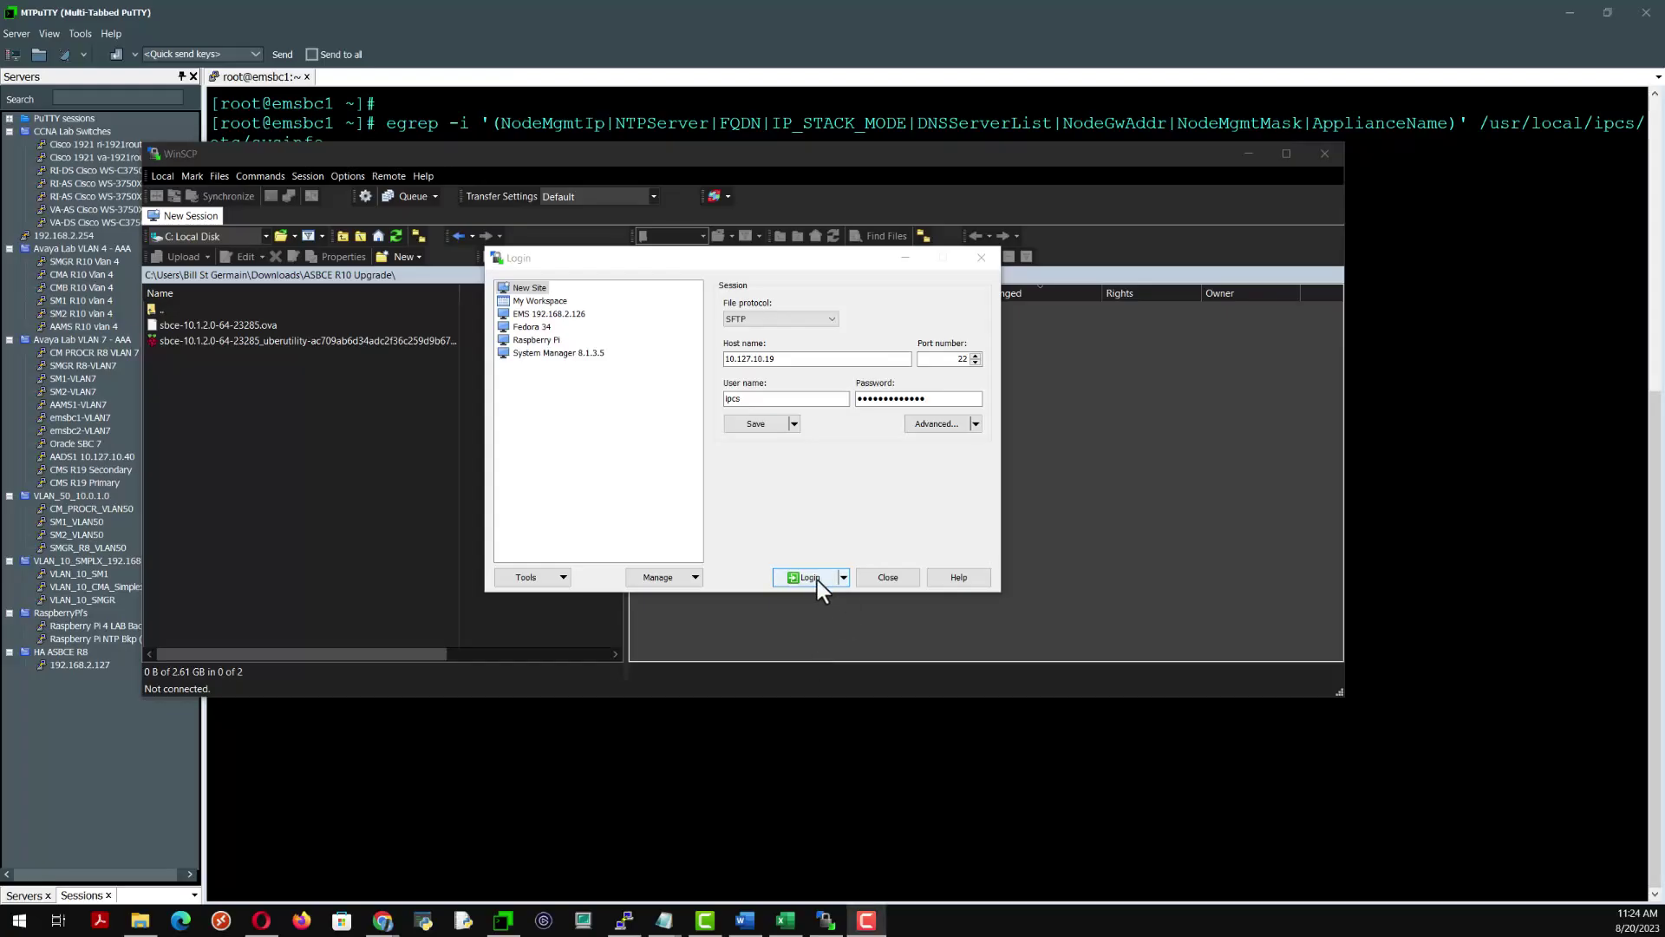
pyautogui.click(817, 578)
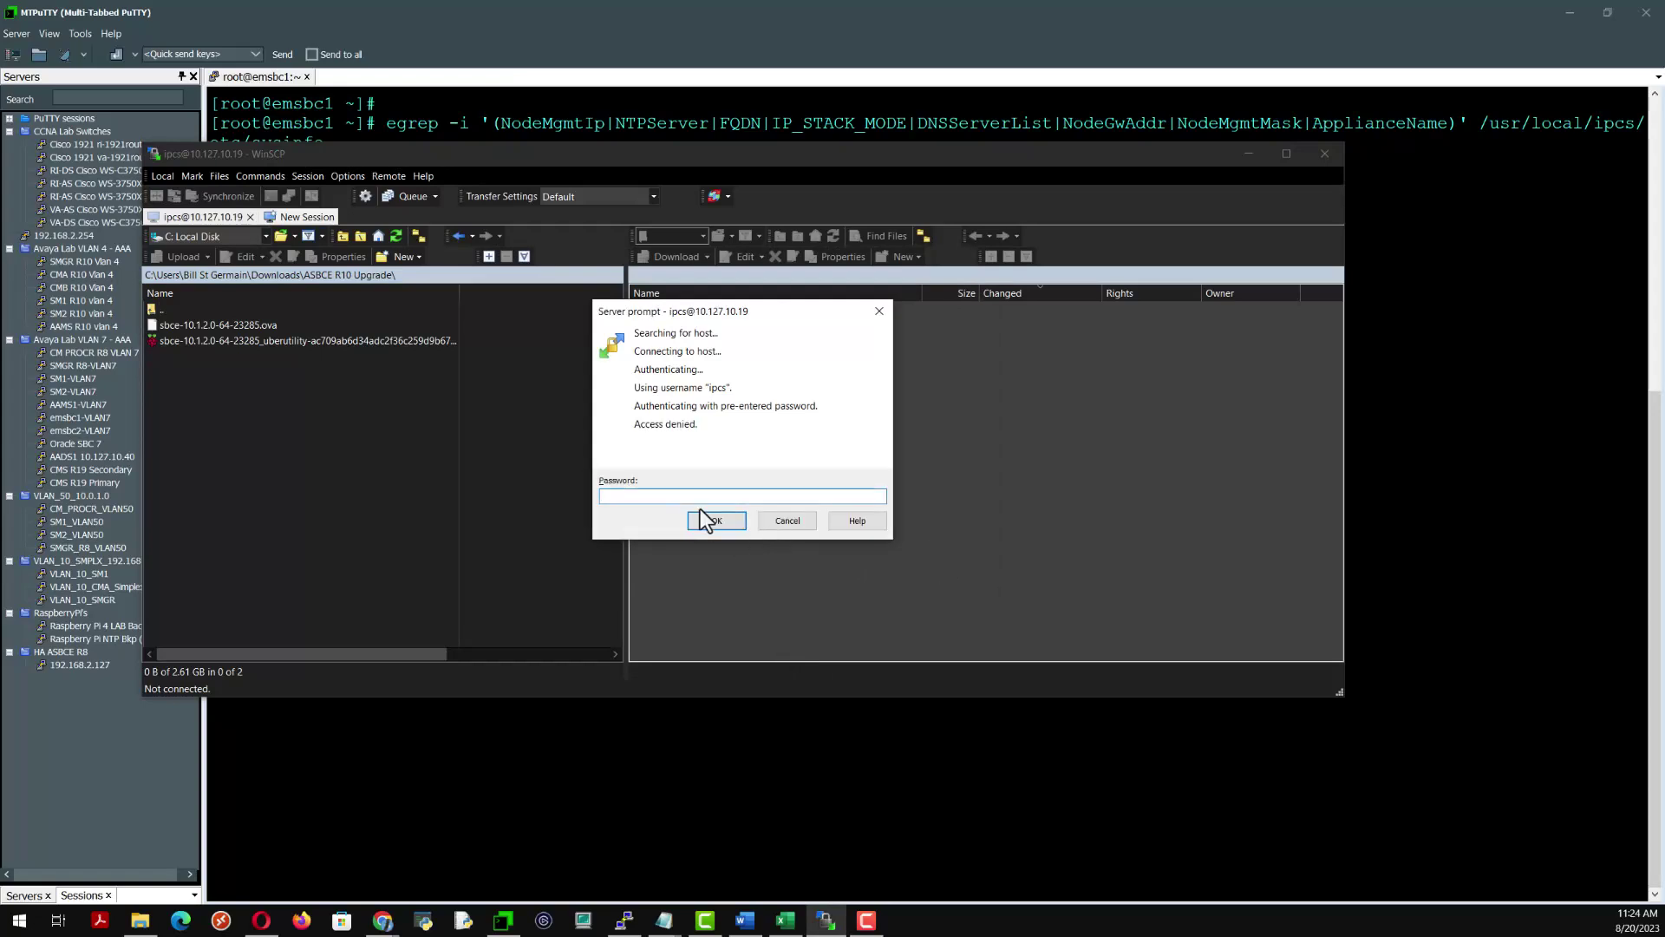
# Connect to 10.127.10.19 and drag the uber utility tar.gz into /home/ipcs.
pyautogui.click(701, 508)
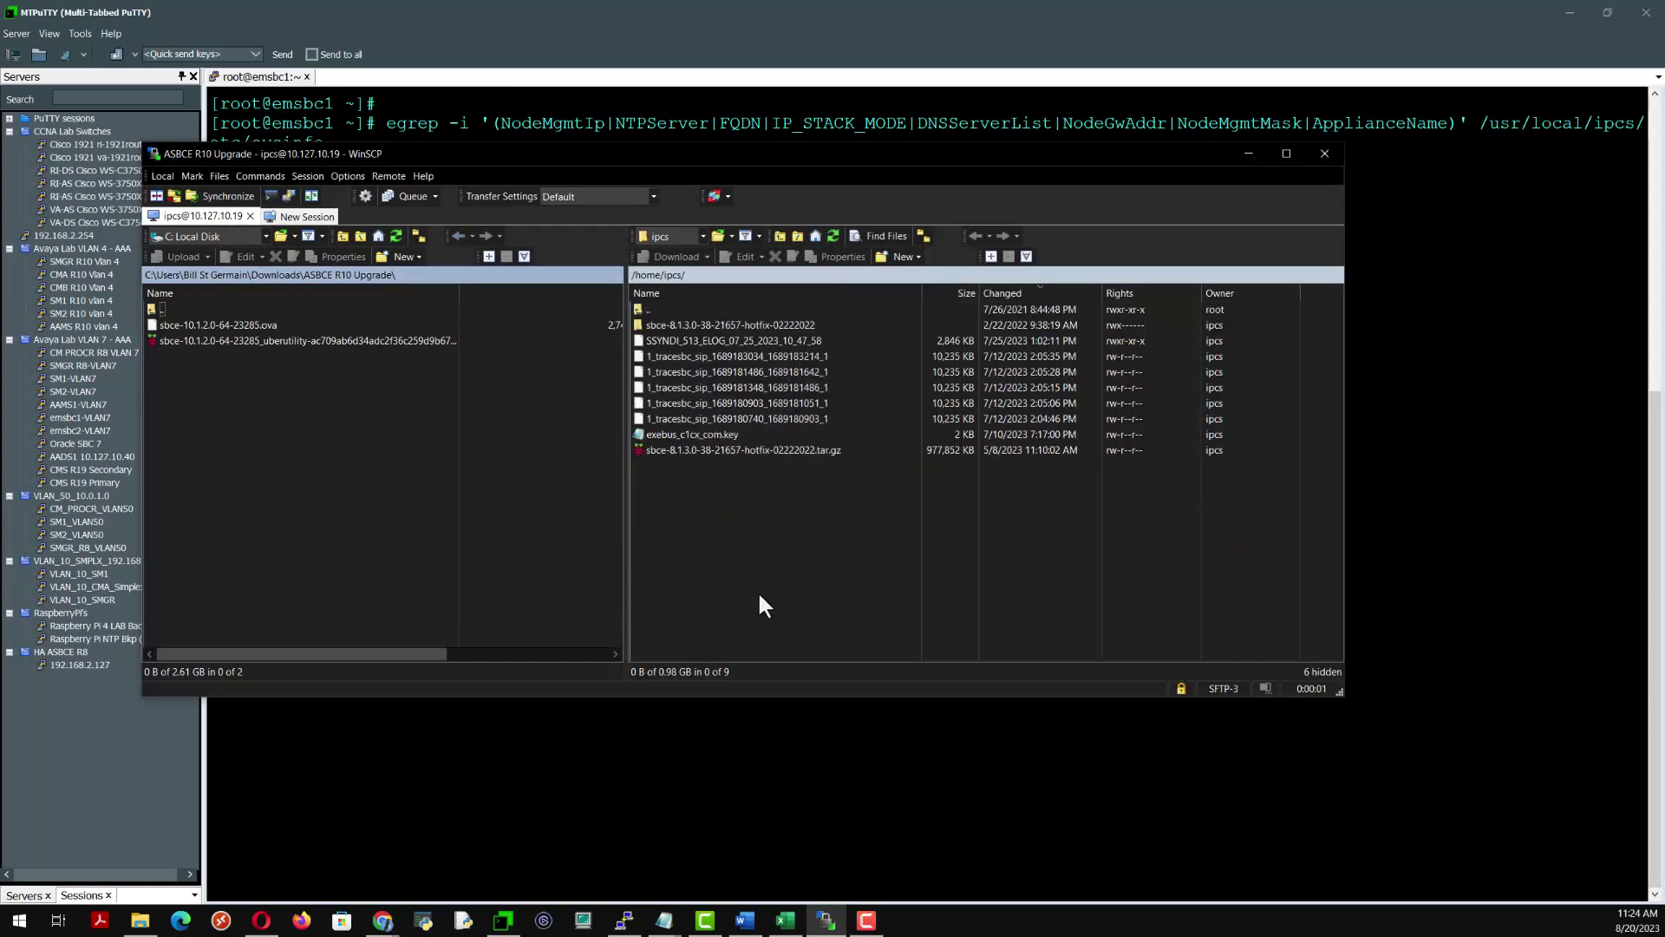
pyautogui.click(216, 343)
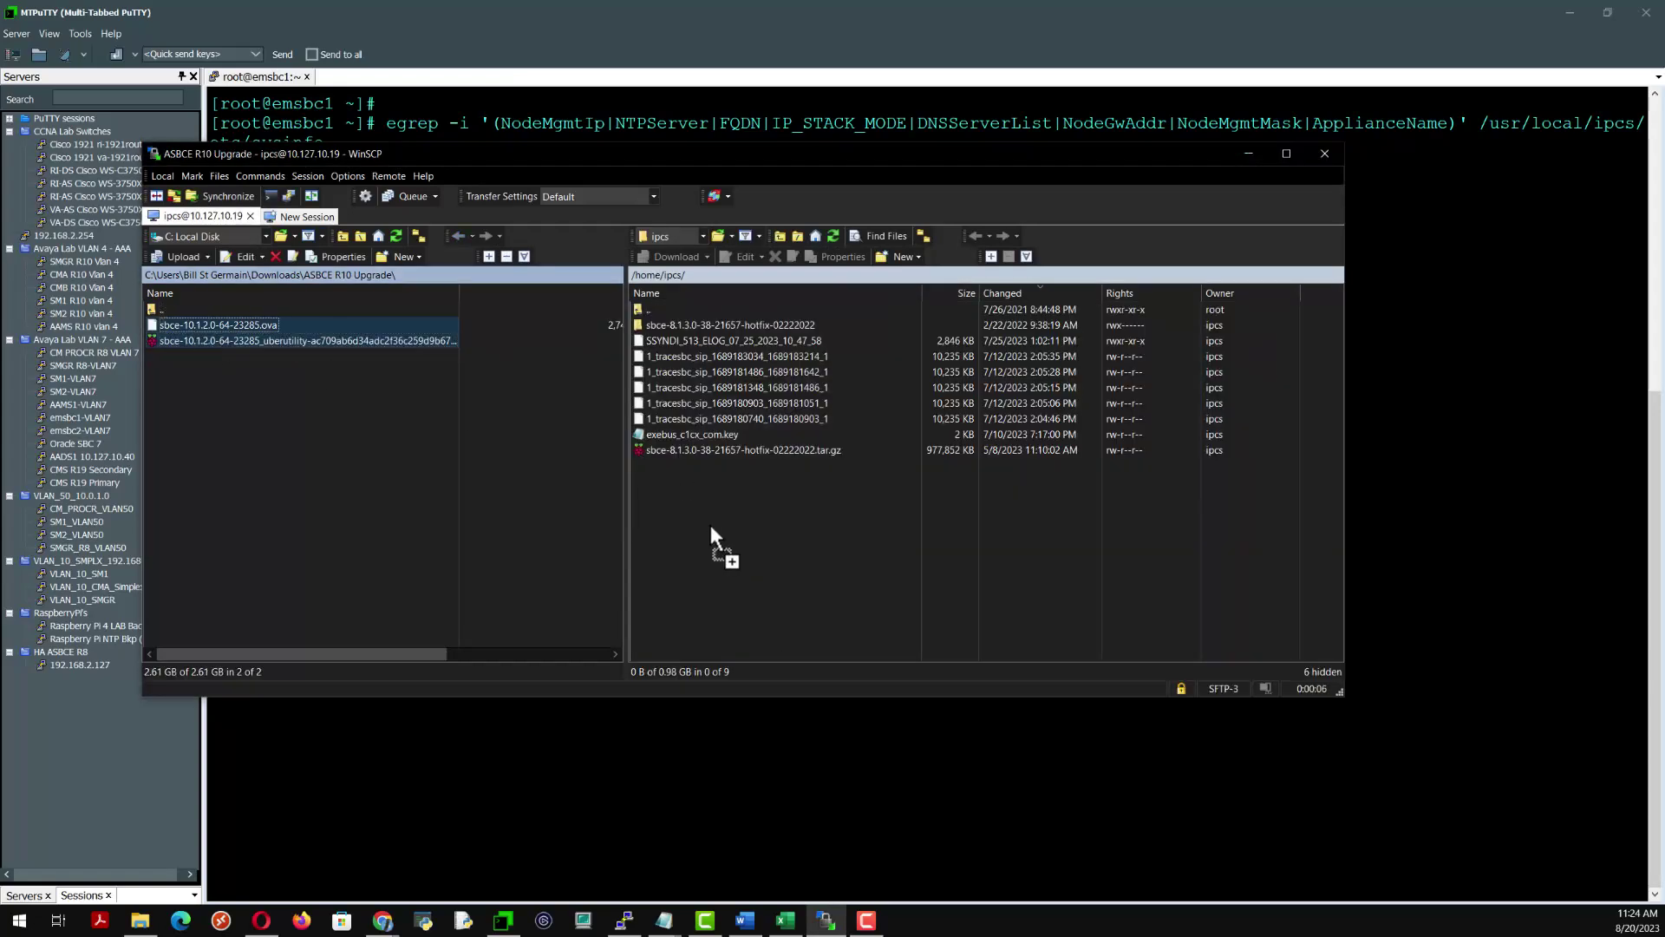
pyautogui.moveTo(225, 337); pyautogui.dragTo(715, 547)
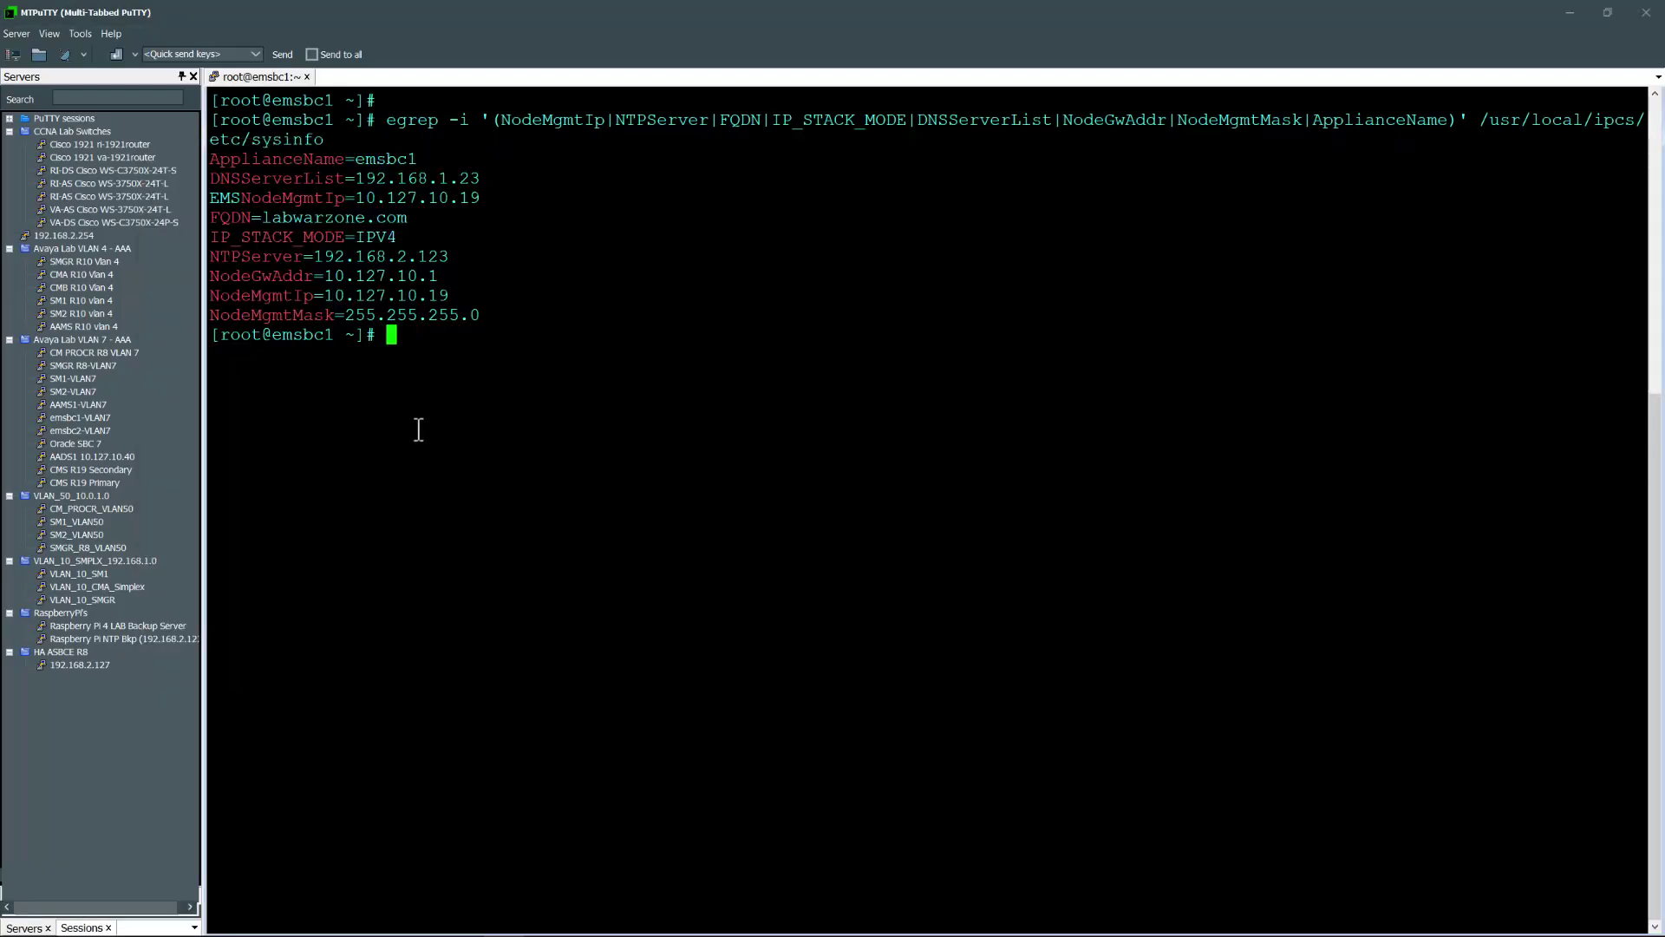
pyautogui.write('mkdir /usr/')
pyautogui.write('local/ipcs/ur')
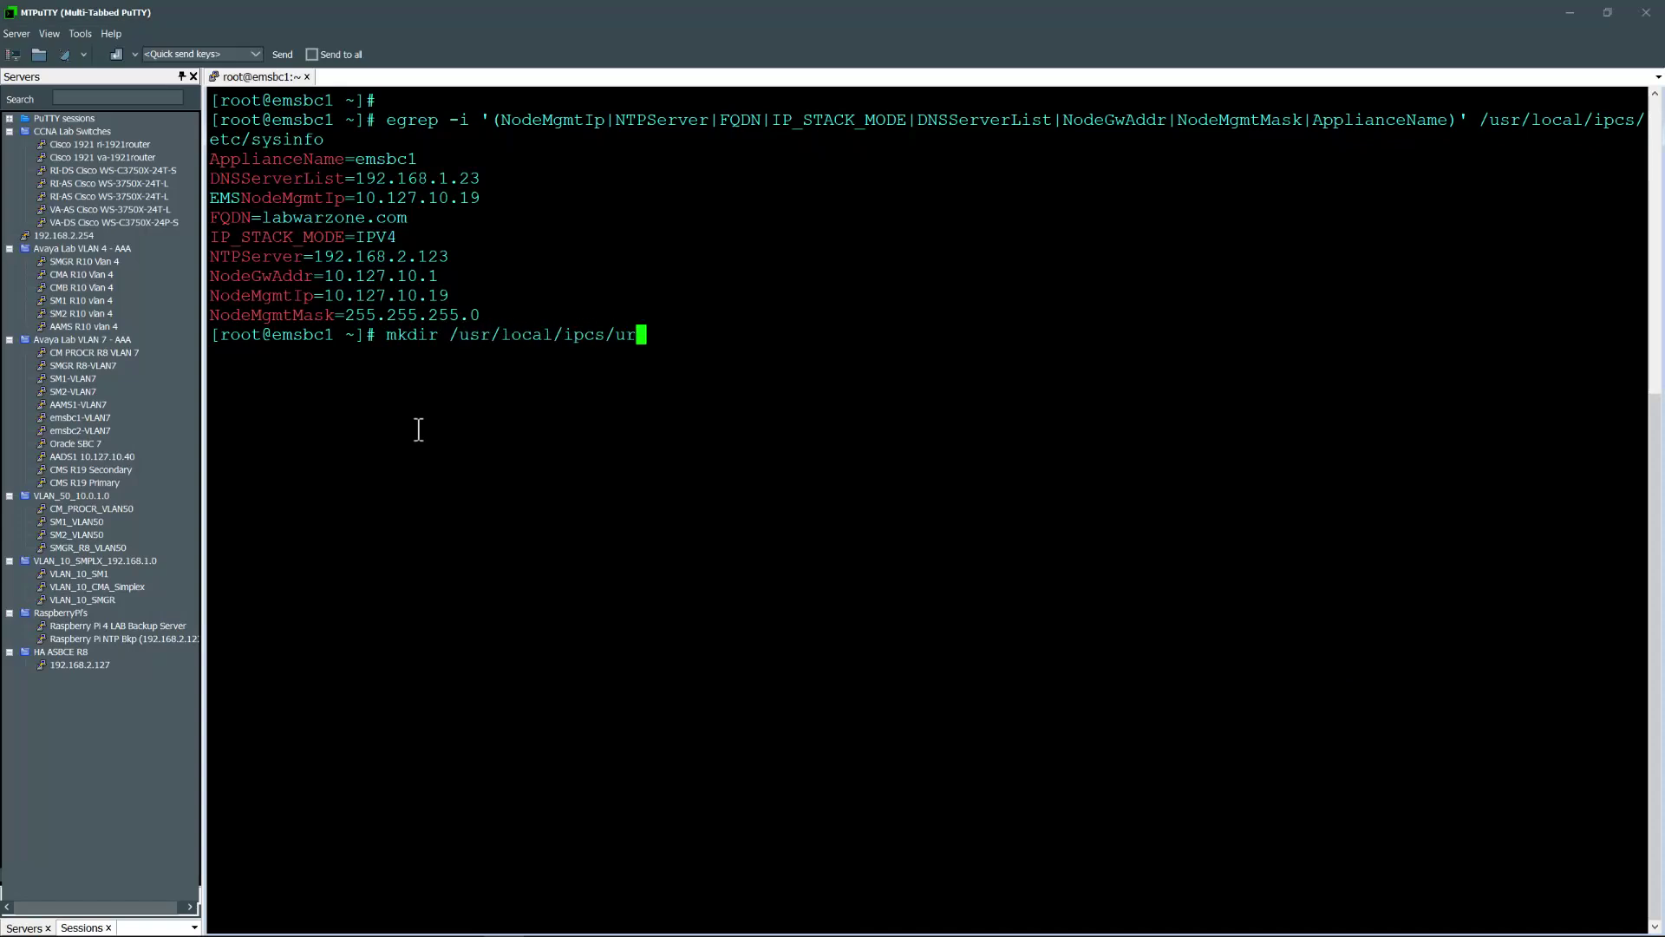
pyautogui.write('utmp')
# Create /usr/local/ipcs/urutmp and copy the uber utility tar.gz from /home/ipcs into it.
pyautogui.press('Return')
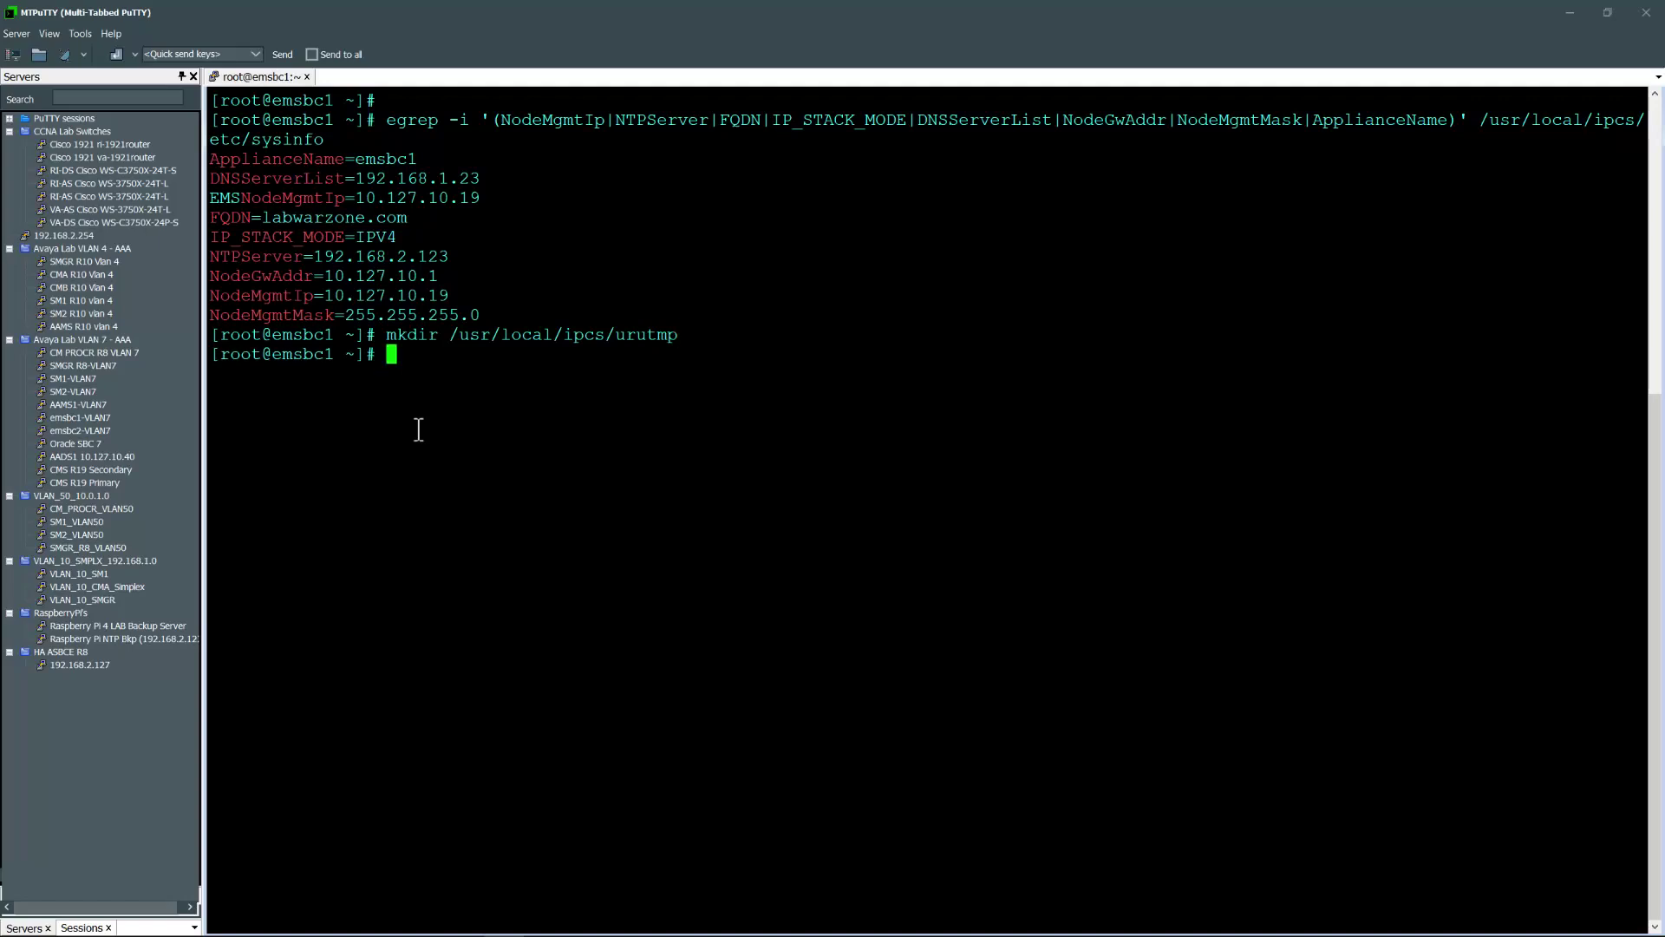
pyautogui.write('cd /home/ipcs')
pyautogui.press('Return')
pyautogui.write('cp sbce-10')
pyautogui.press('Tab')
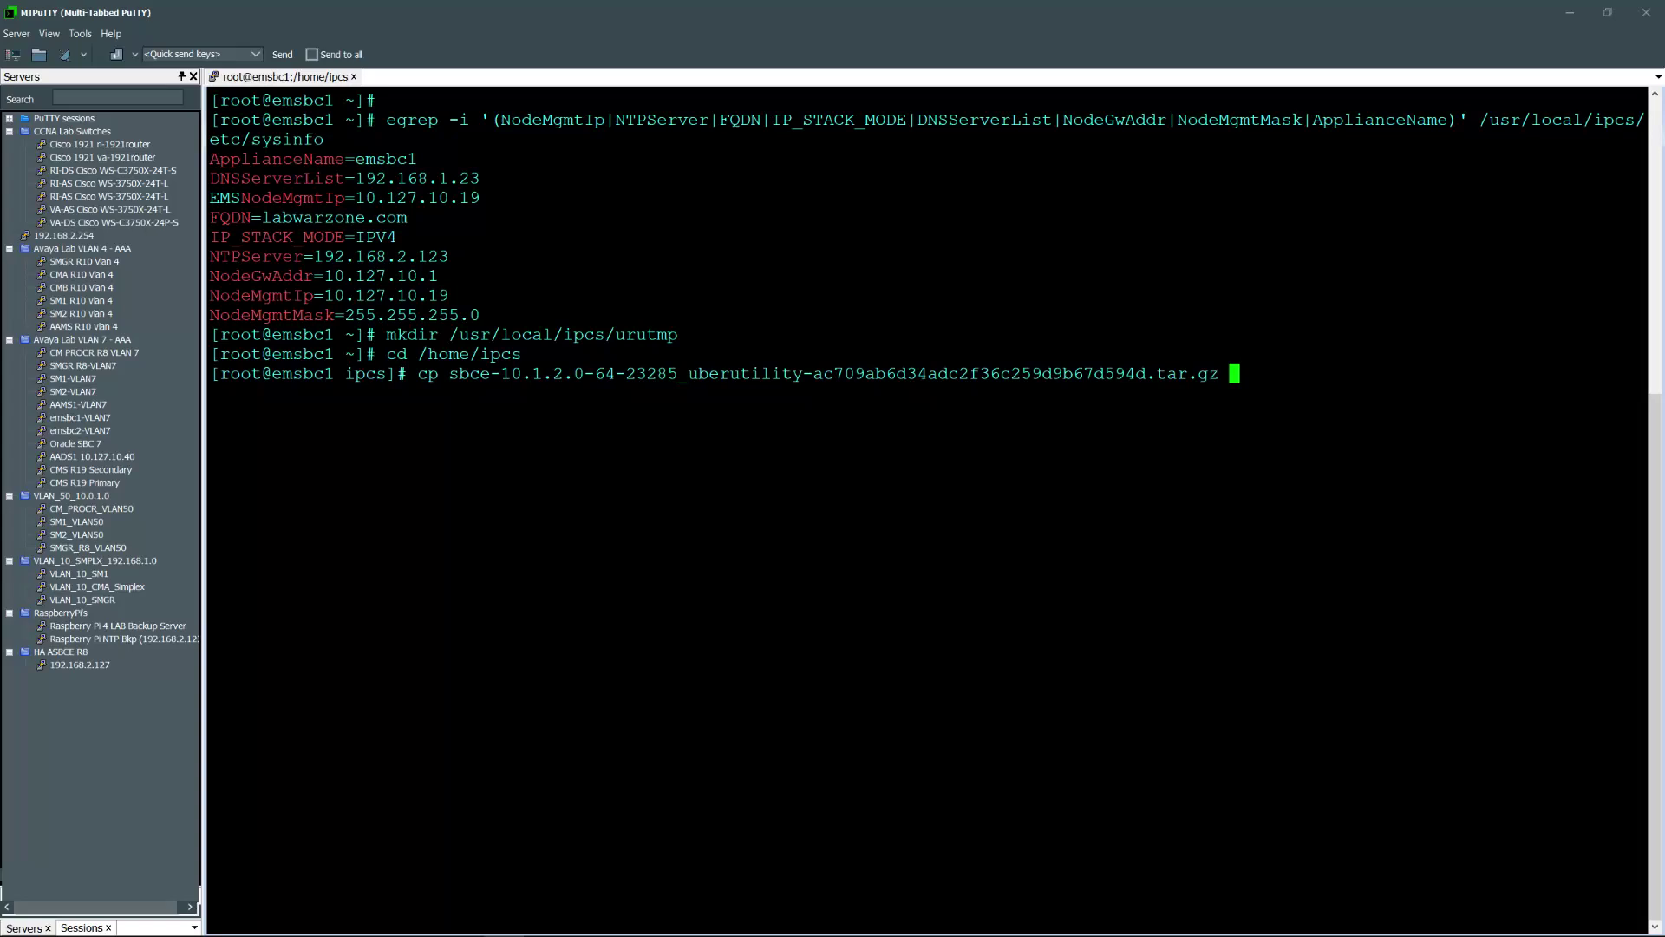
pyautogui.write('/usr/local/ipcs/urutmp/')
pyautogui.press('Return')
pyautogui.write('cd /usr/local/ipcs/urutmp/')
# Extract the archive inside urutmp with tar -zxvf, unpacking ursbce.py.
pyautogui.press('Return')
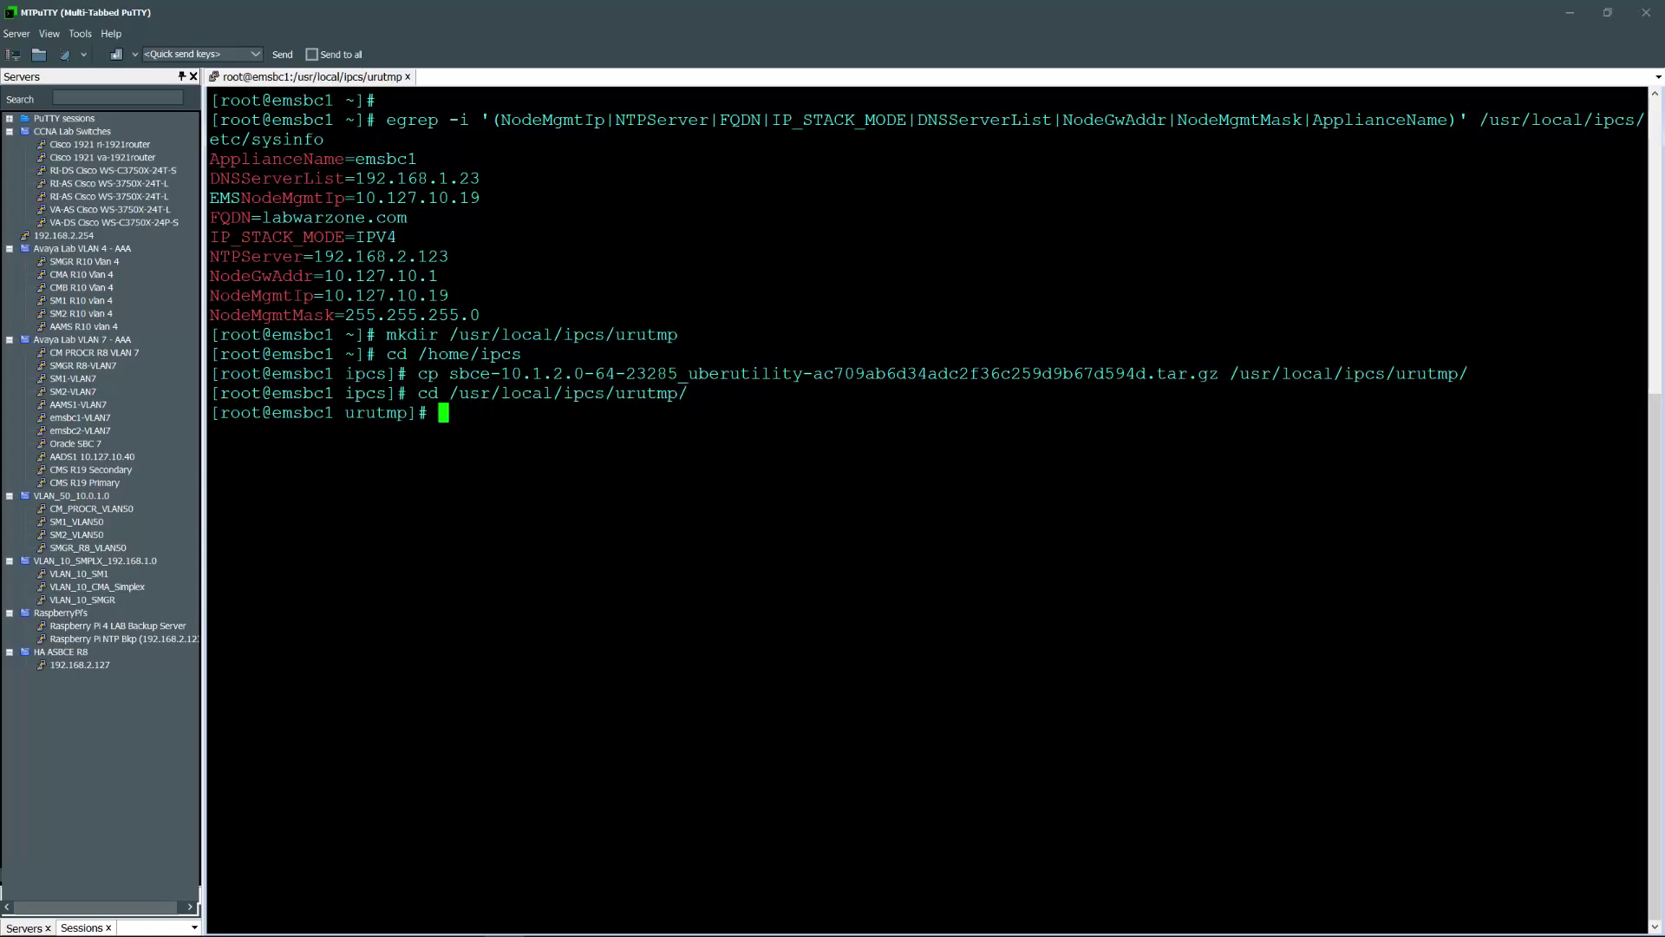
pyautogui.write('tar -z')
pyautogui.write('xvf sb')
pyautogui.press('Tab')
pyautogui.press('Return')
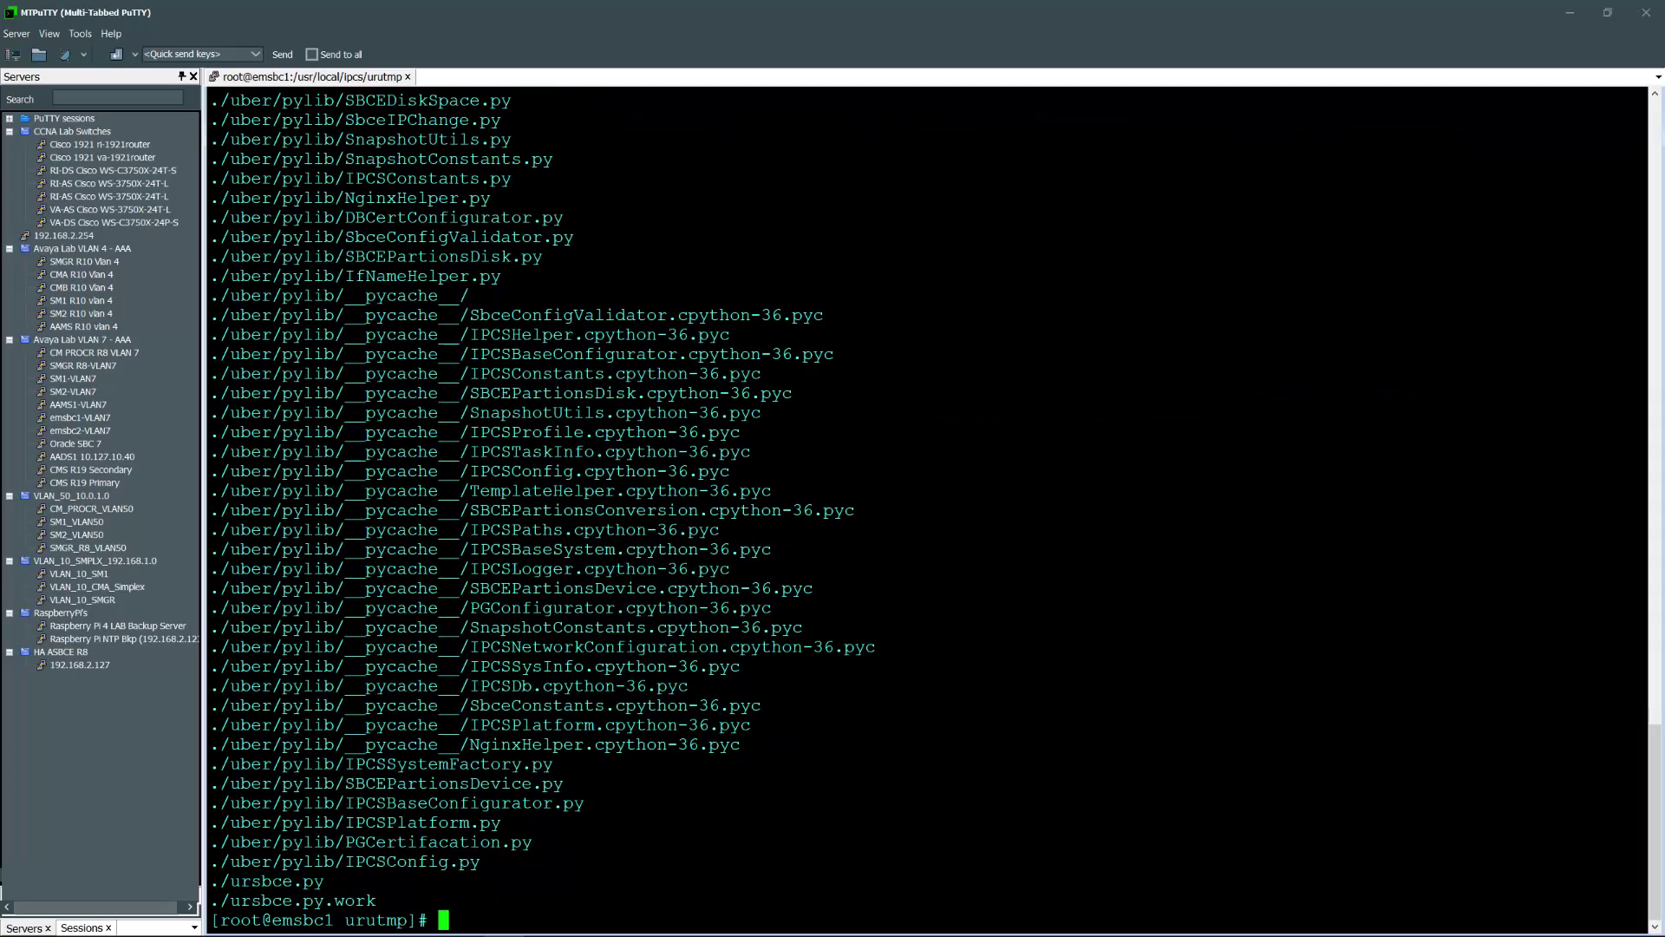
pyautogui.write('./pre')
# Run ./pre-upgrade-check, which confirms the upgrade can proceed.
pyautogui.press('Tab')
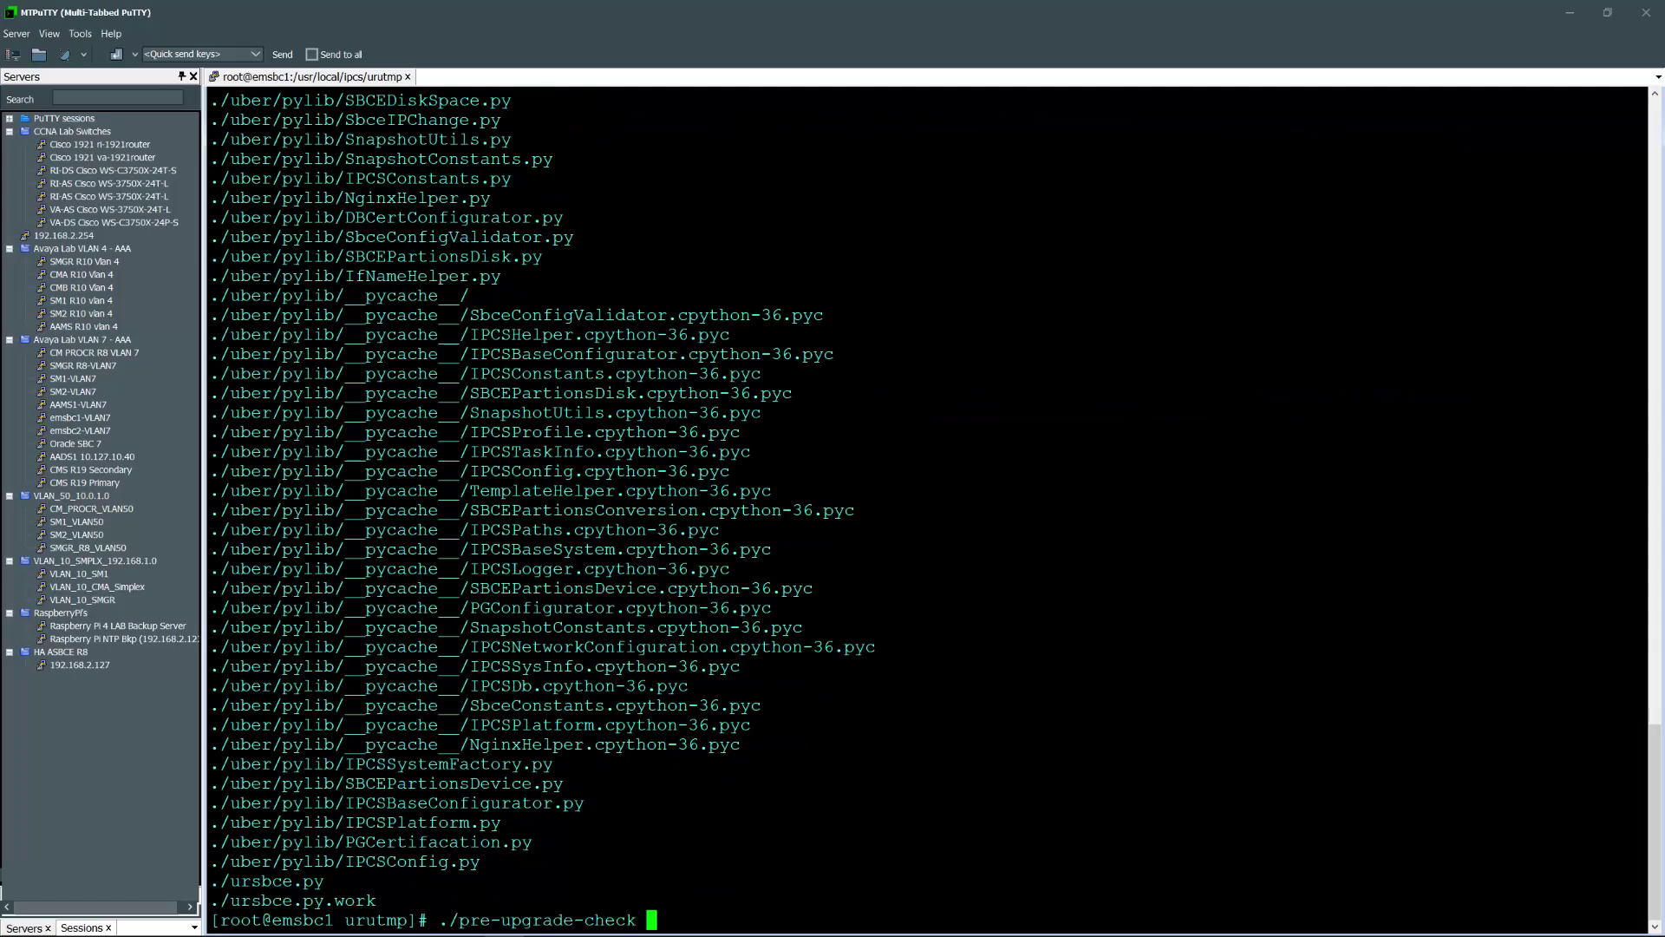
pyautogui.press('Return')
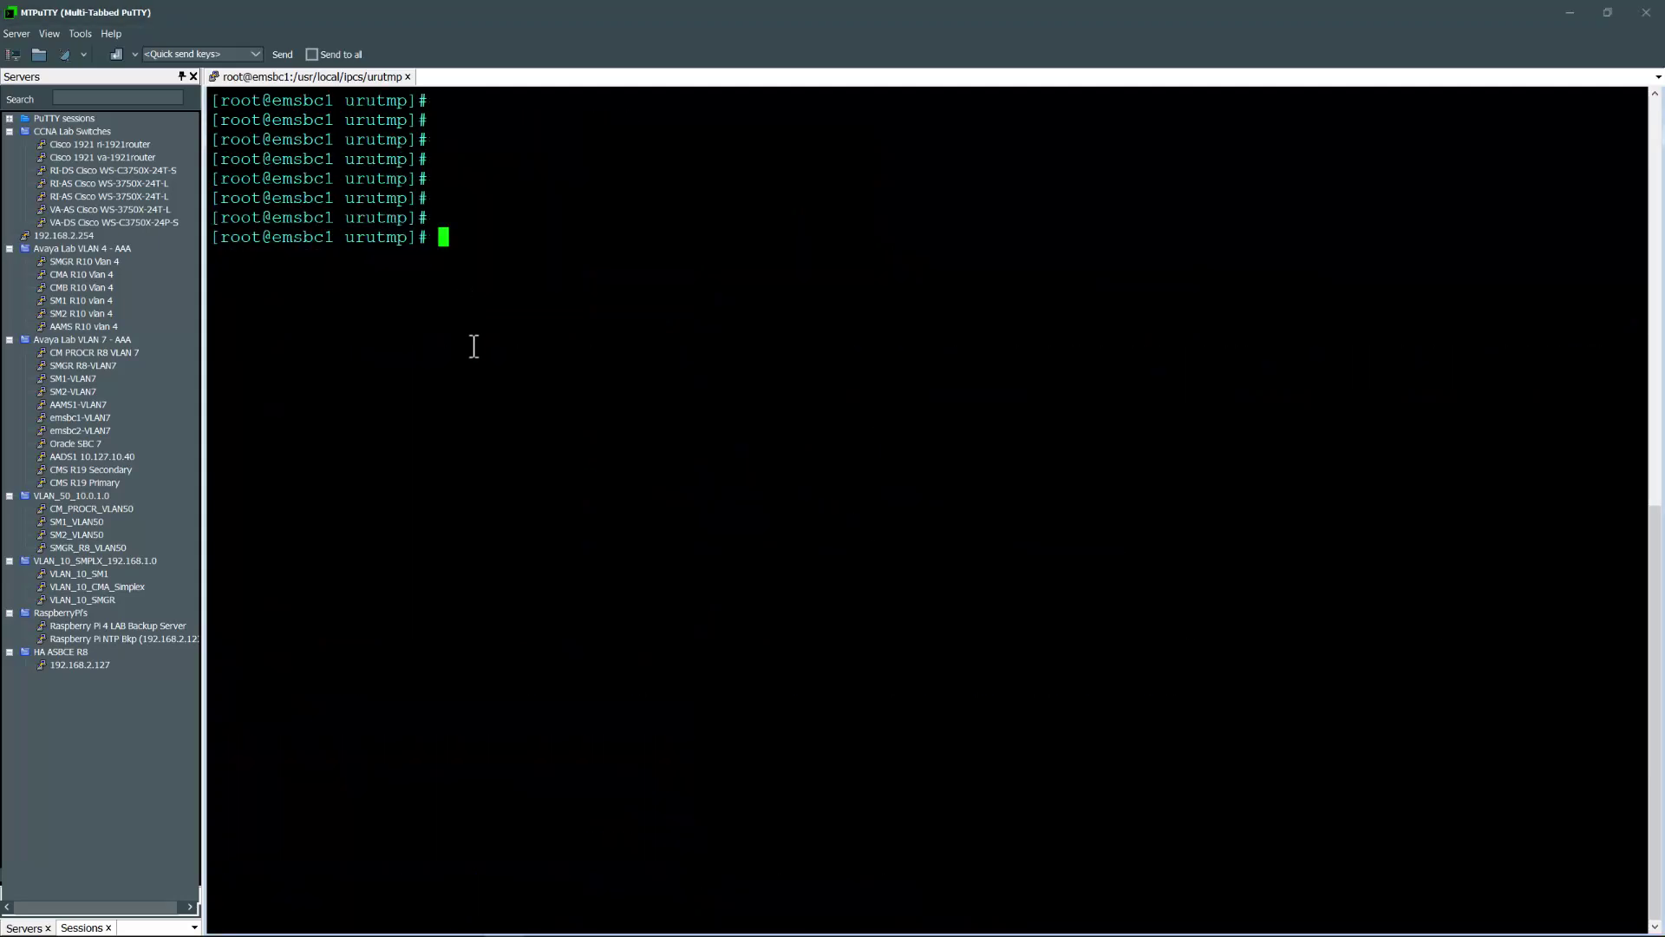
pyautogui.write('mkdir /archive/createbkp')
# Run ursbce.py --takemigratebackup into /archive/createbkp and list the resulting backup.
pyautogui.press('Return')
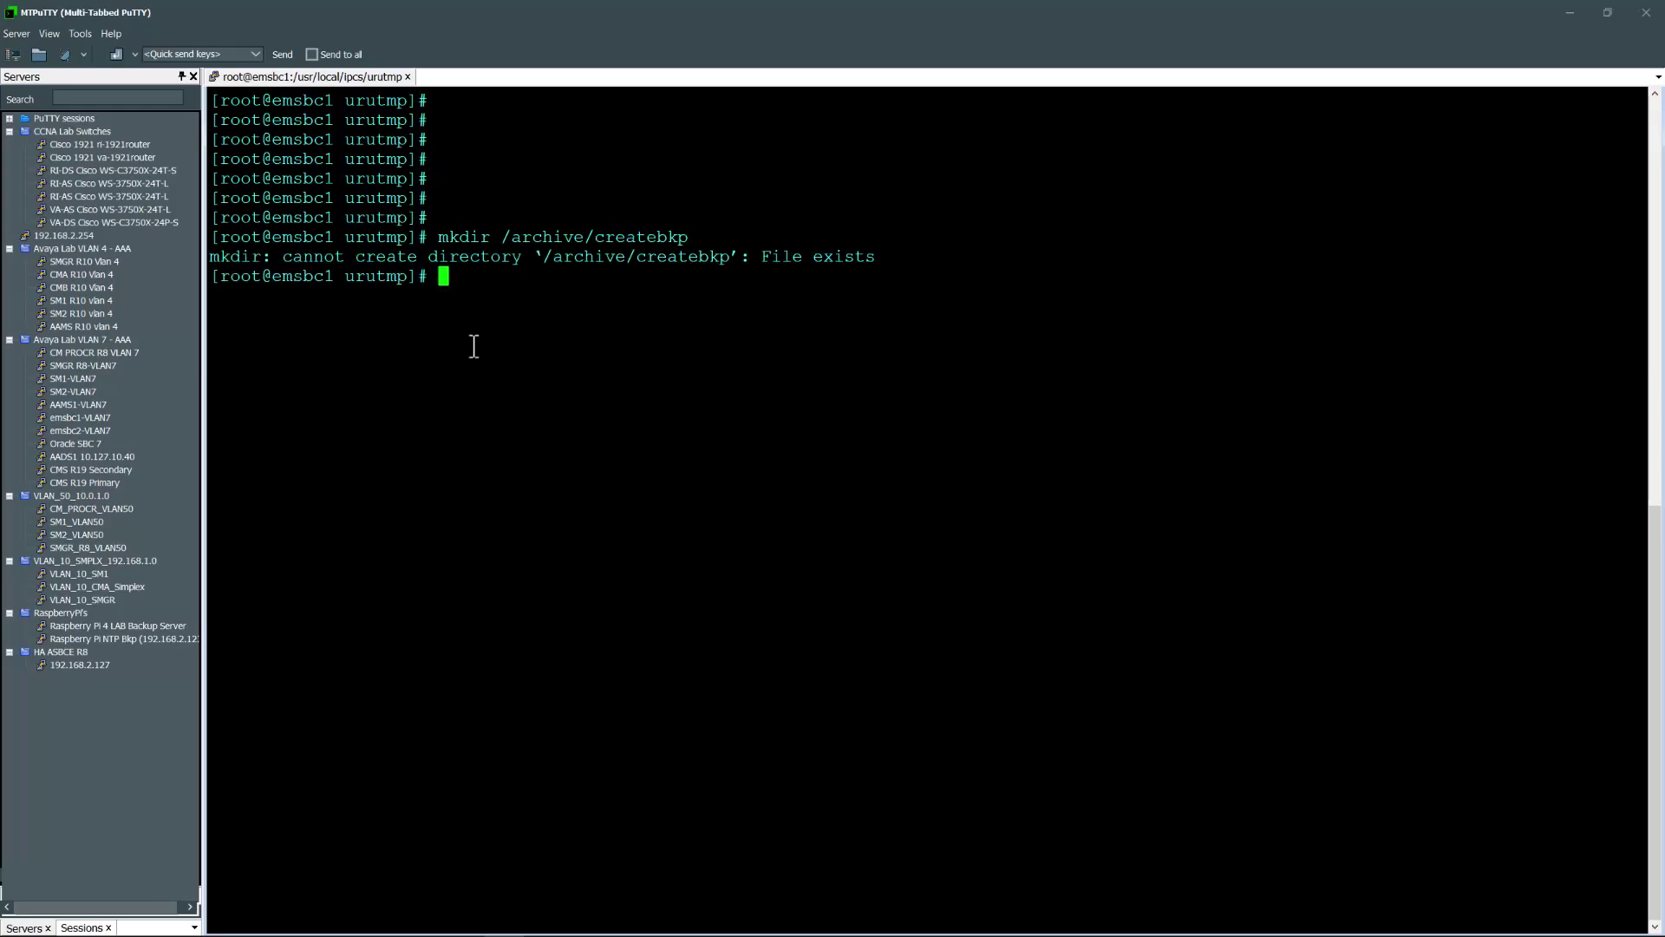
pyautogui.write('pwd')
pyautogui.press('Return')
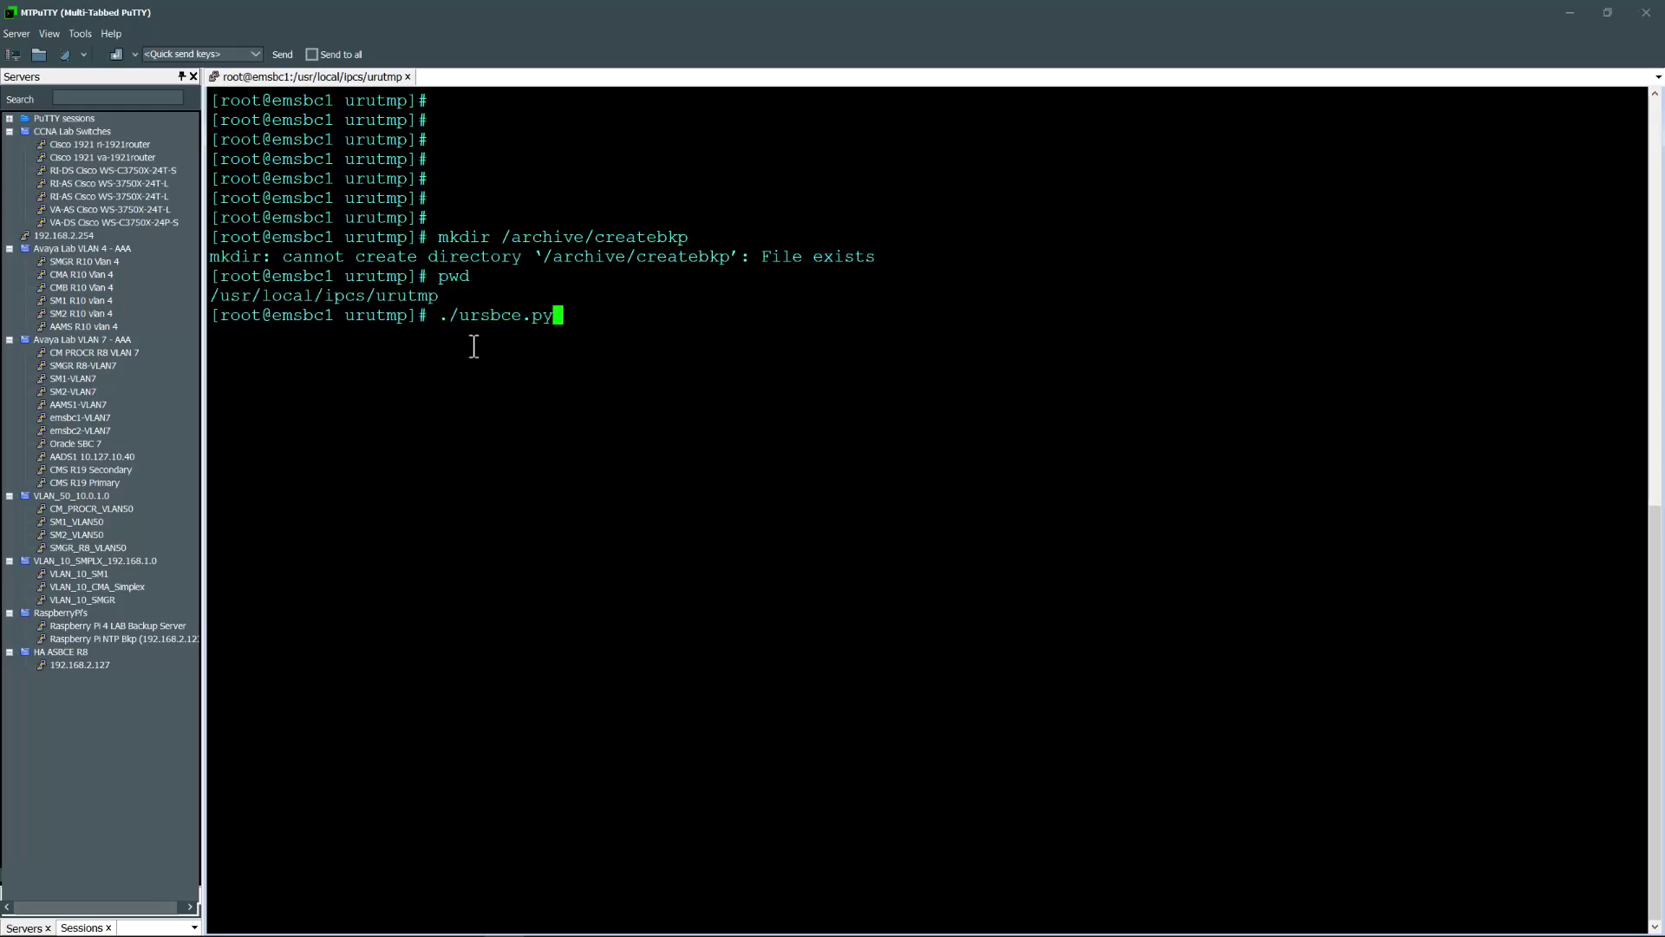
pyautogui.write('--takemigratebackup --filename_with_path=/archive/createbkp/sbce-backup-10.1.SBC.tar.gz')
pyautogui.press('Return')
pyautogui.press('Return')
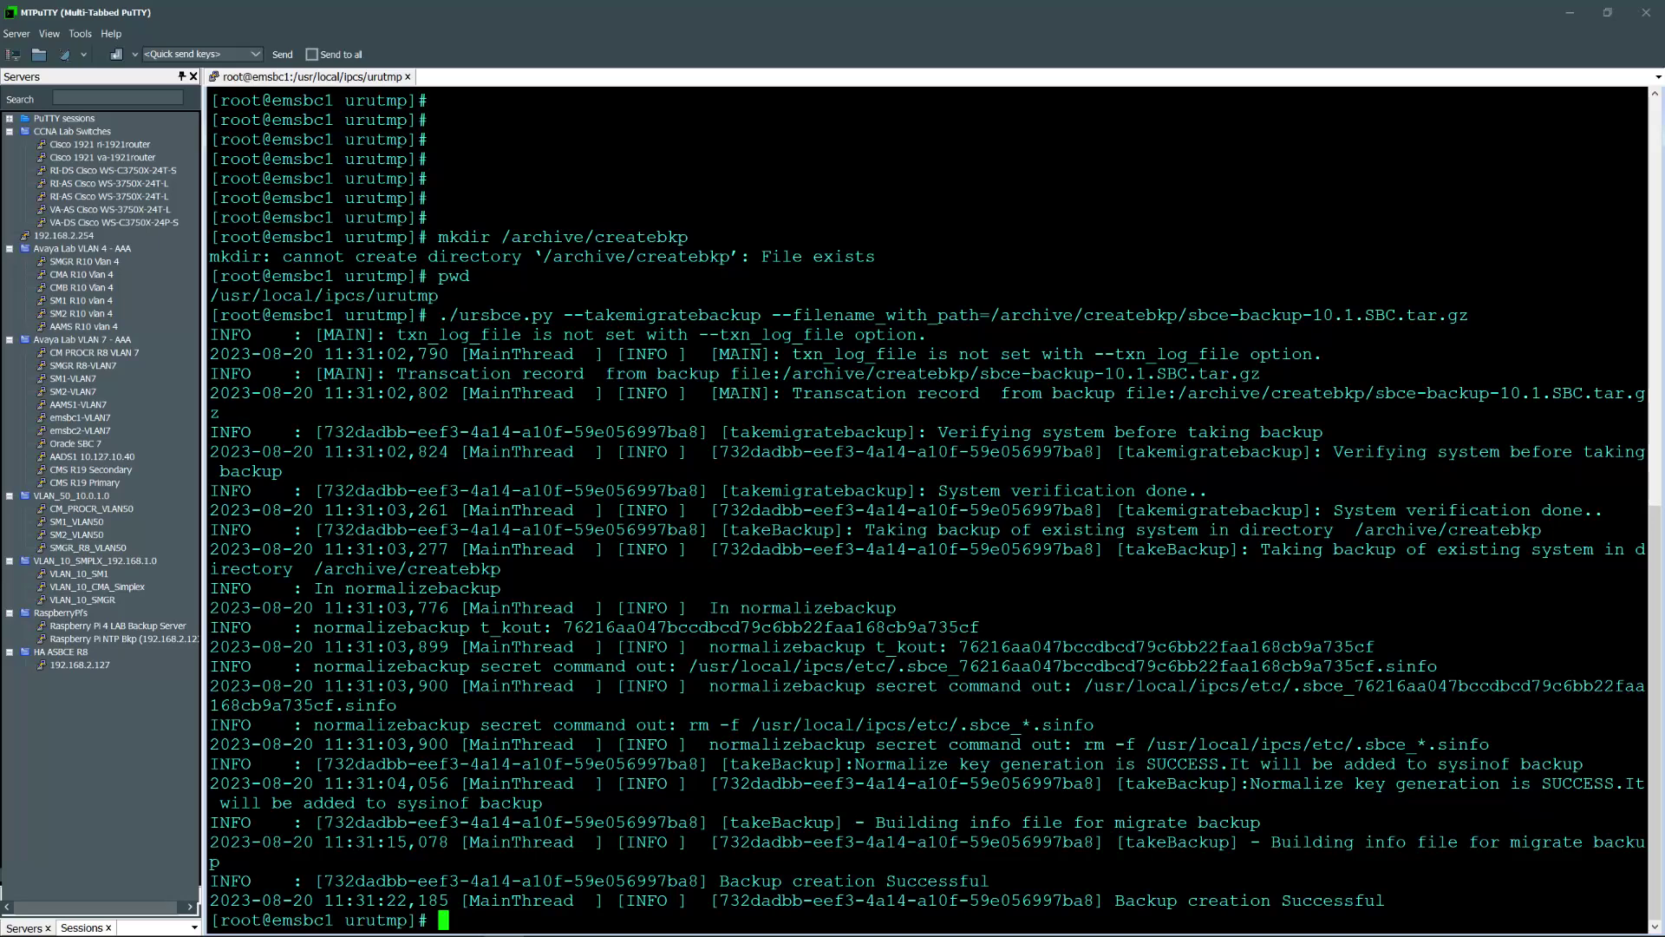
pyautogui.press('Return')
pyautogui.press('Return')
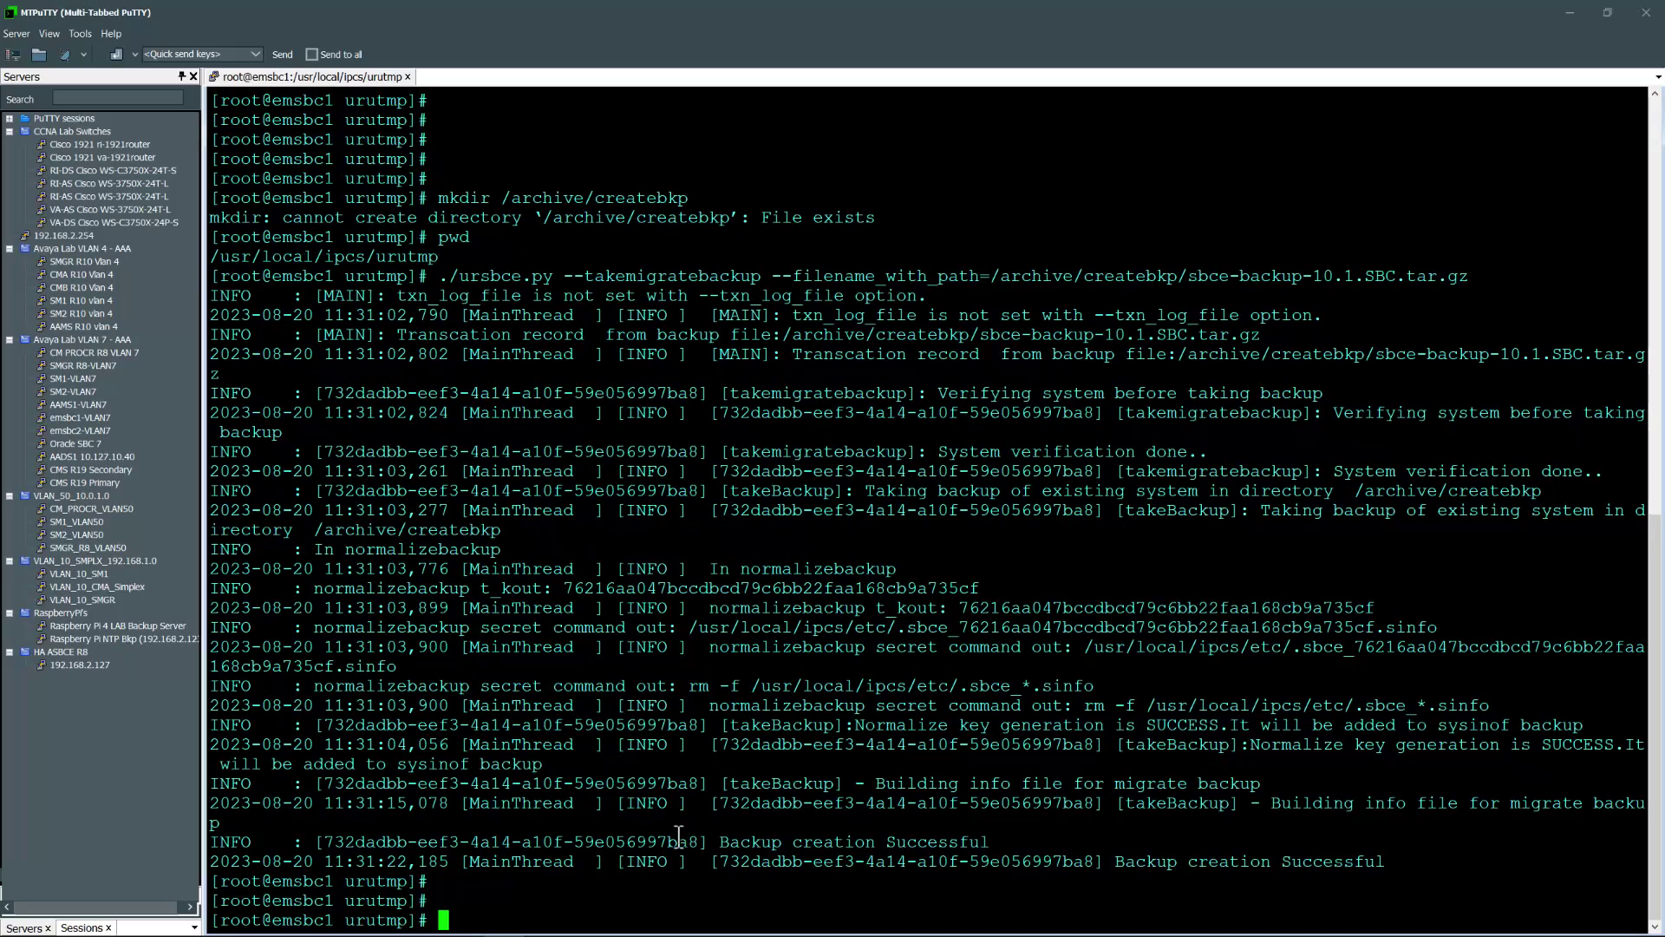
pyautogui.write('cd /archive/c')
pyautogui.press('Tab')
pyautogui.press('Return')
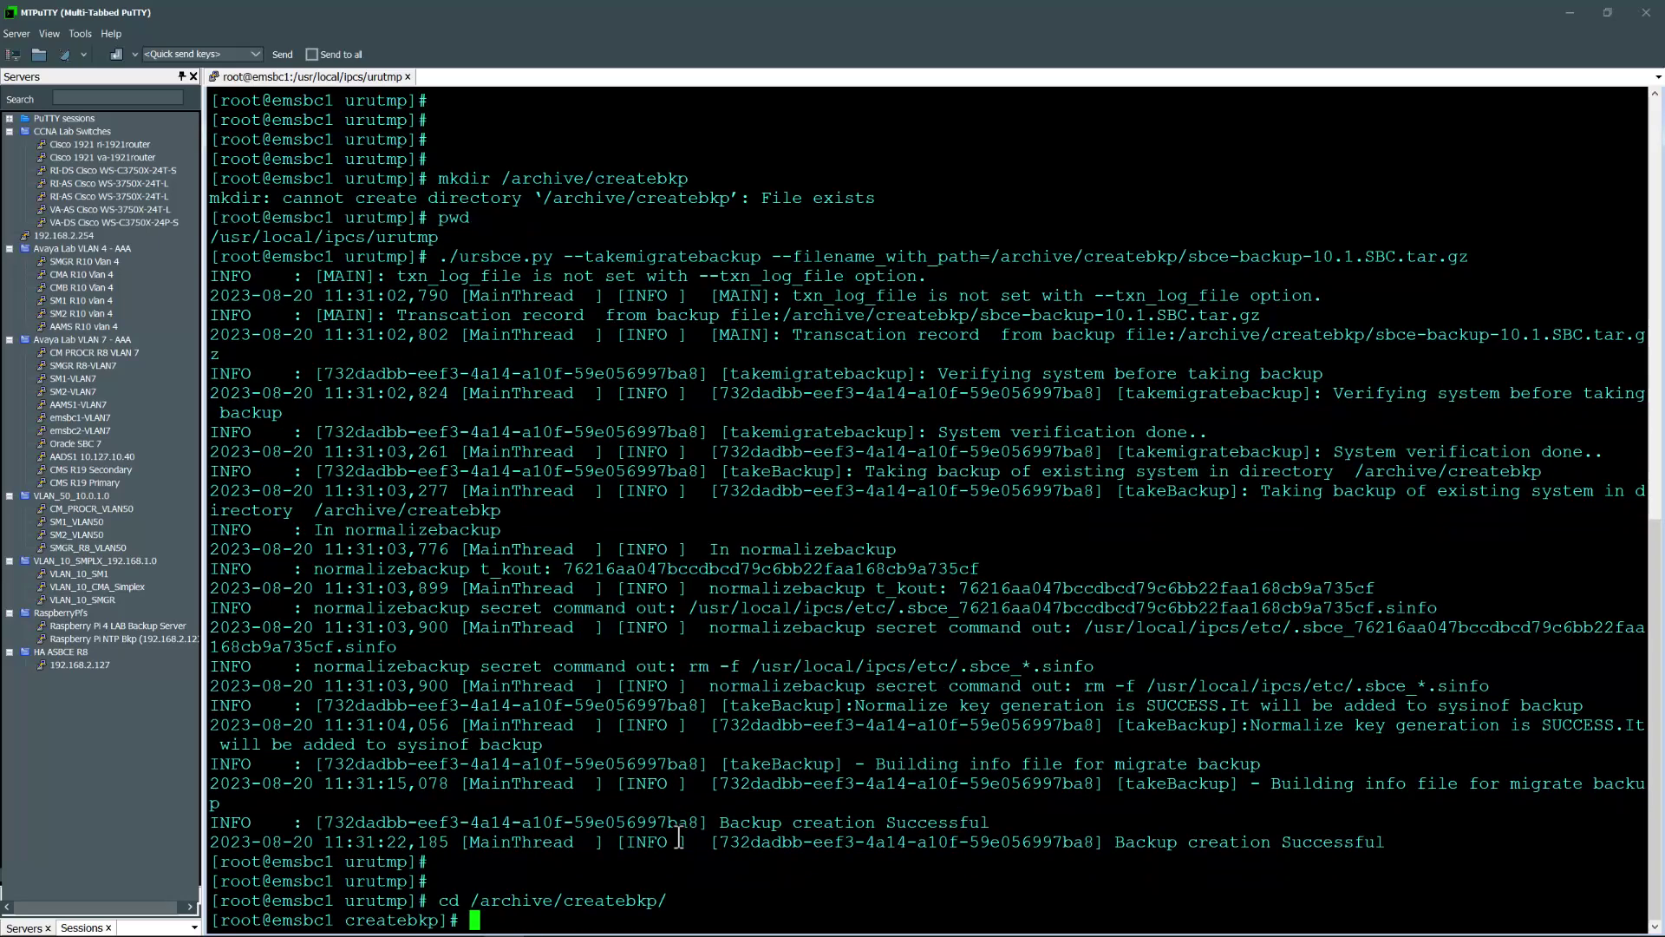
pyautogui.write('ls -ltrh')
pyautogui.press('Return')
# Download sbce-backup-10.1.SBC.tar.gz from /archive/createbkp to the local upgrade folder in WinSCP.
pyautogui.hotkey('alt', 'Tab')
pyautogui.click(825, 236)
pyautogui.click(782, 253)
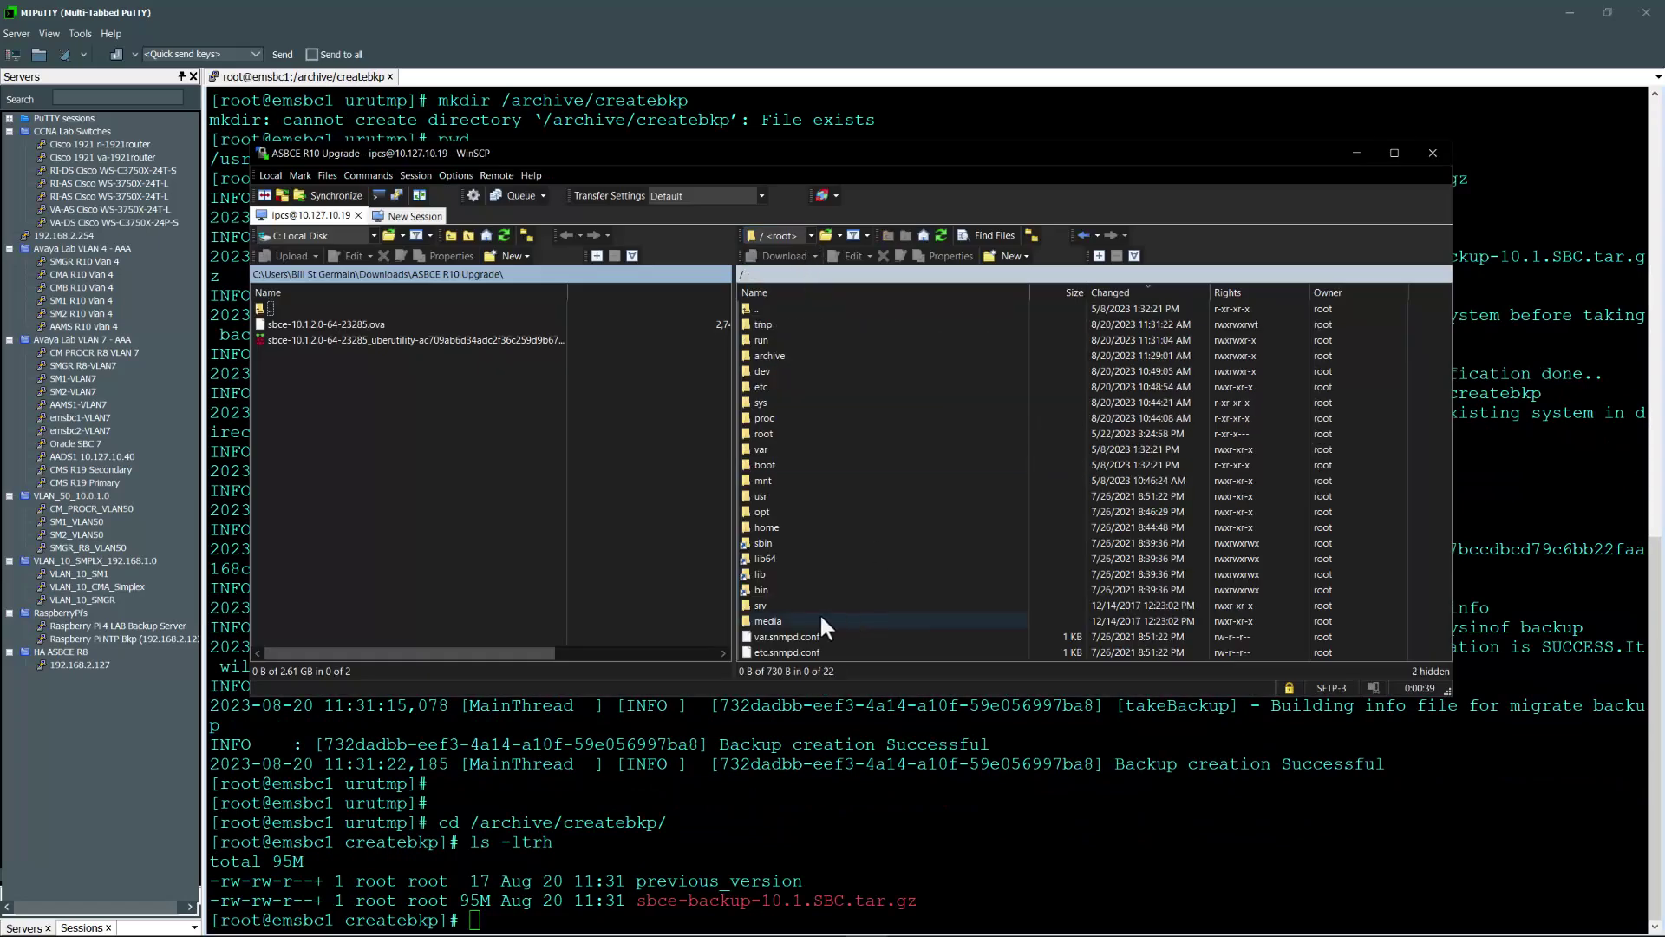
pyautogui.doubleClick(778, 351)
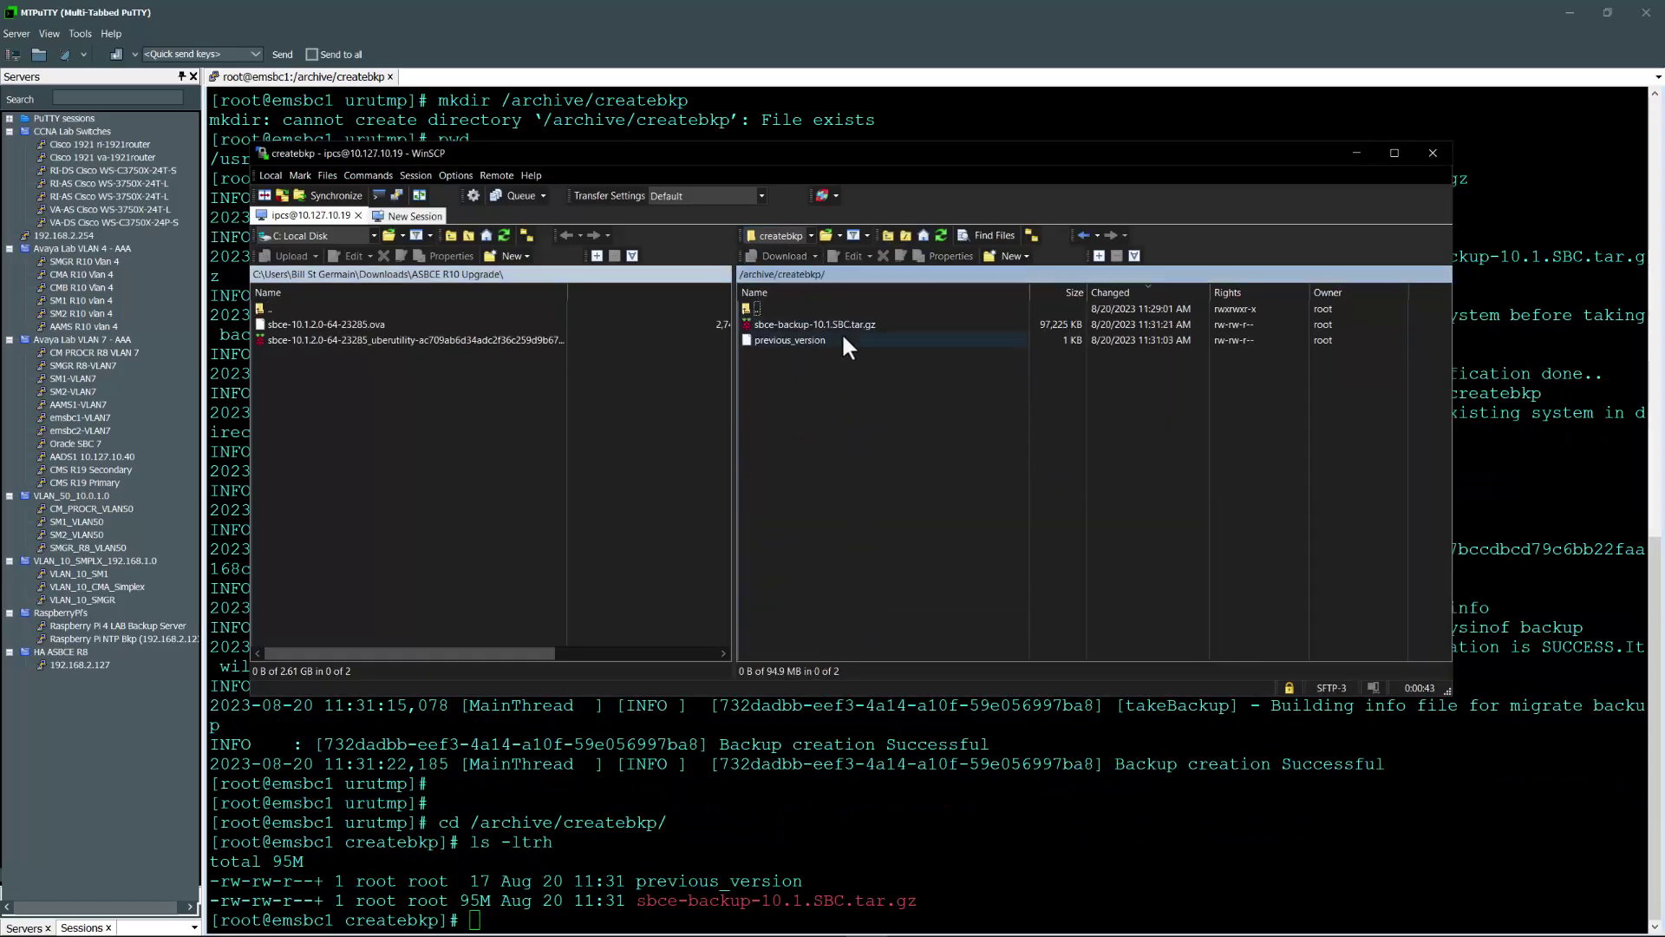
pyautogui.click(842, 324)
pyautogui.moveTo(481, 386); pyautogui.dragTo(391, 428)
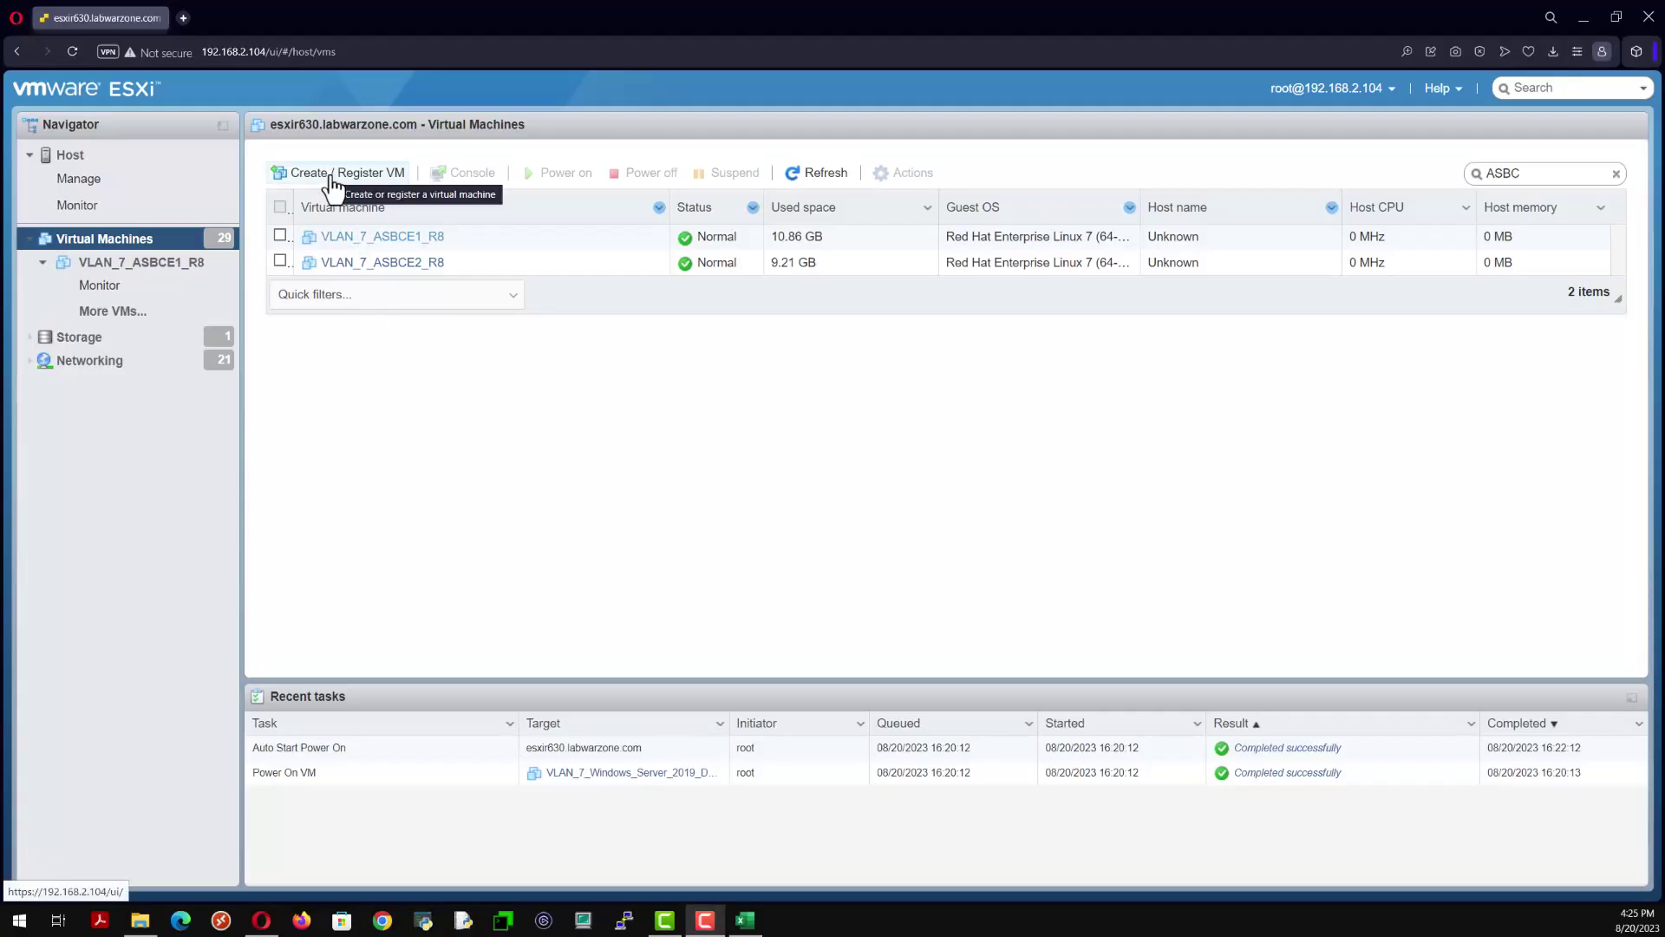
# Start an OVA deployment named VLAN_7_ASBCE_R10-1 using sbce-10.1.2.0-64-23285.ova.
pyautogui.click(332, 172)
pyautogui.click(794, 343)
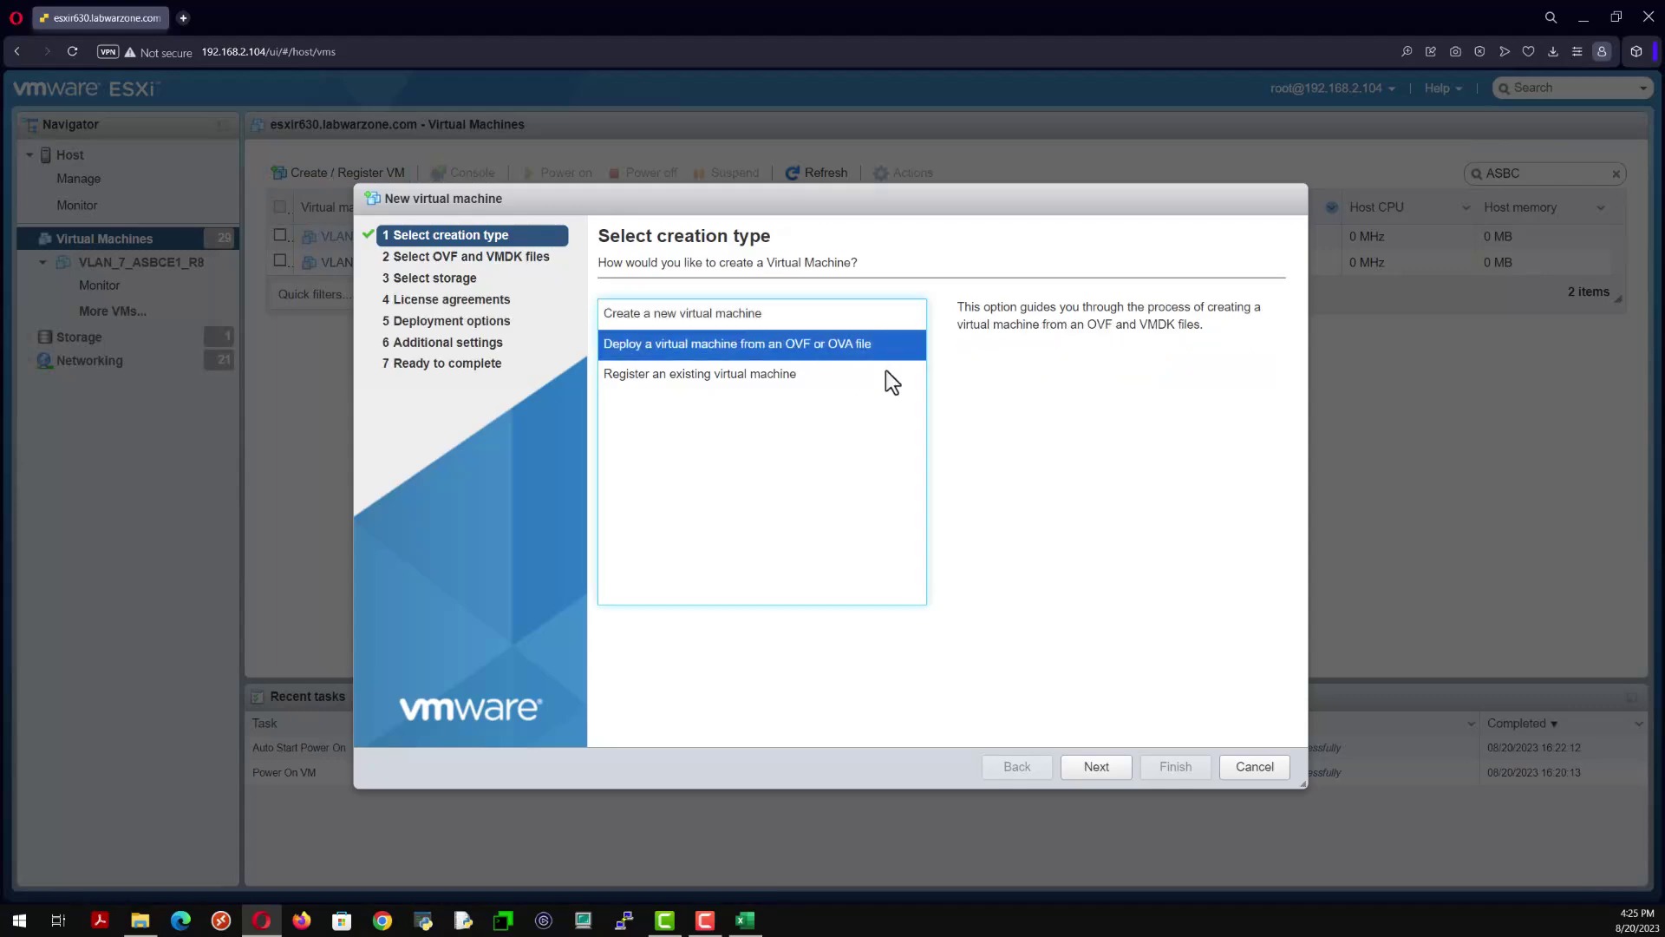
pyautogui.click(1097, 766)
pyautogui.click(737, 331)
pyautogui.write('VLAN_7_R')
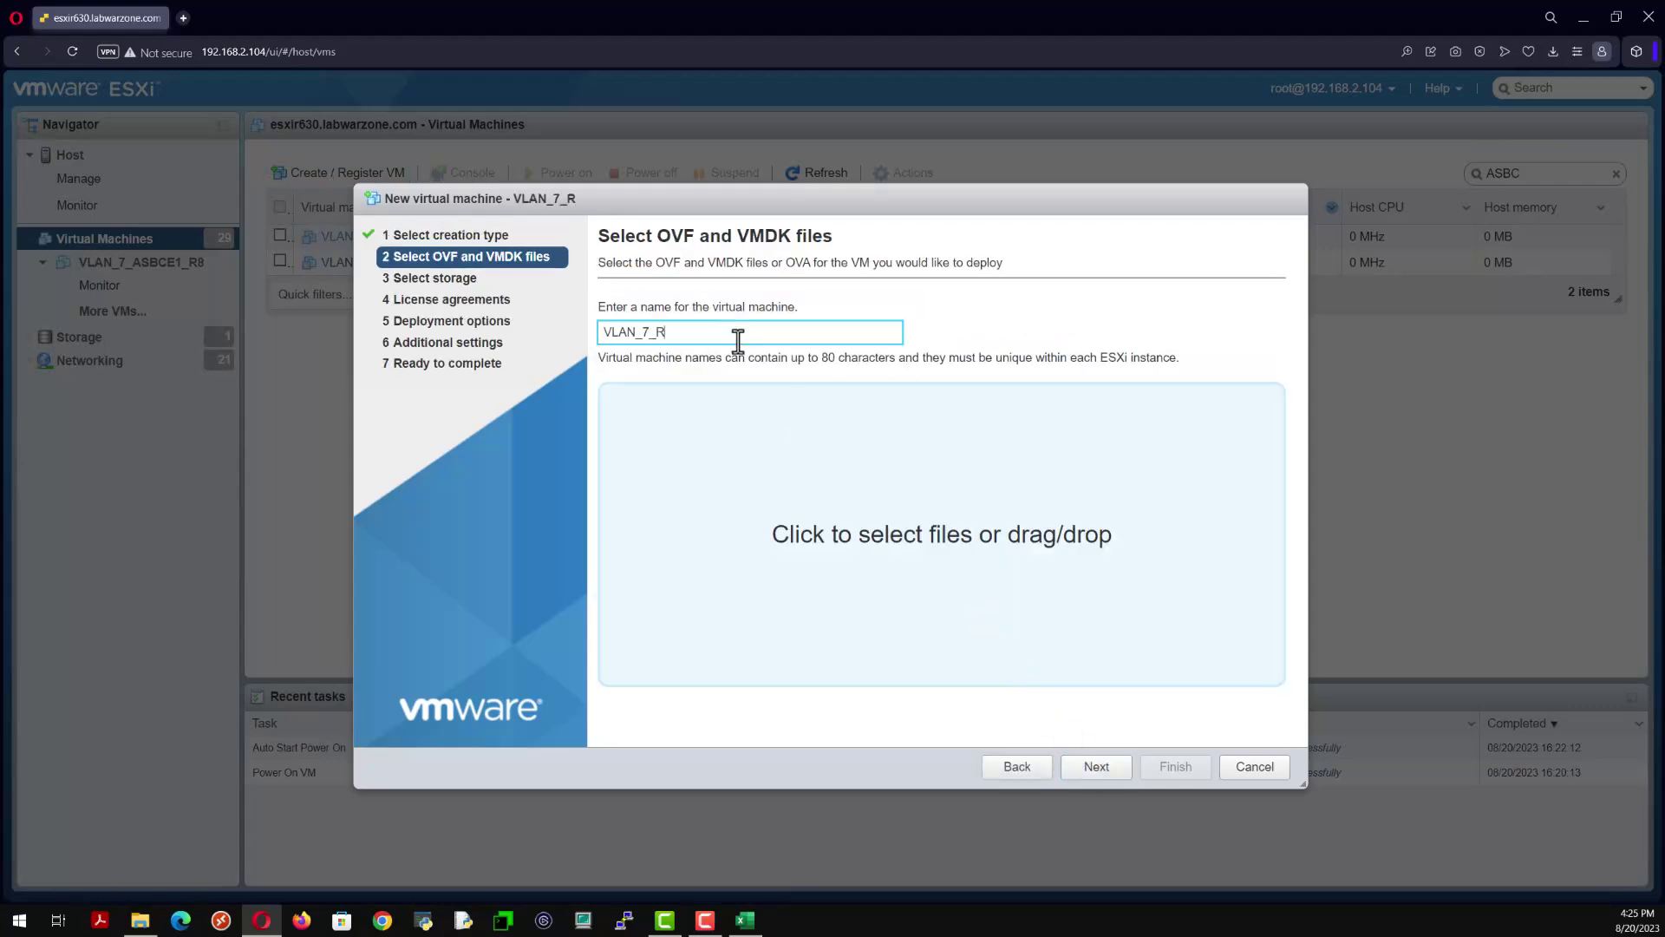
pyautogui.write('SBCE_R10-1')
pyautogui.click(1051, 611)
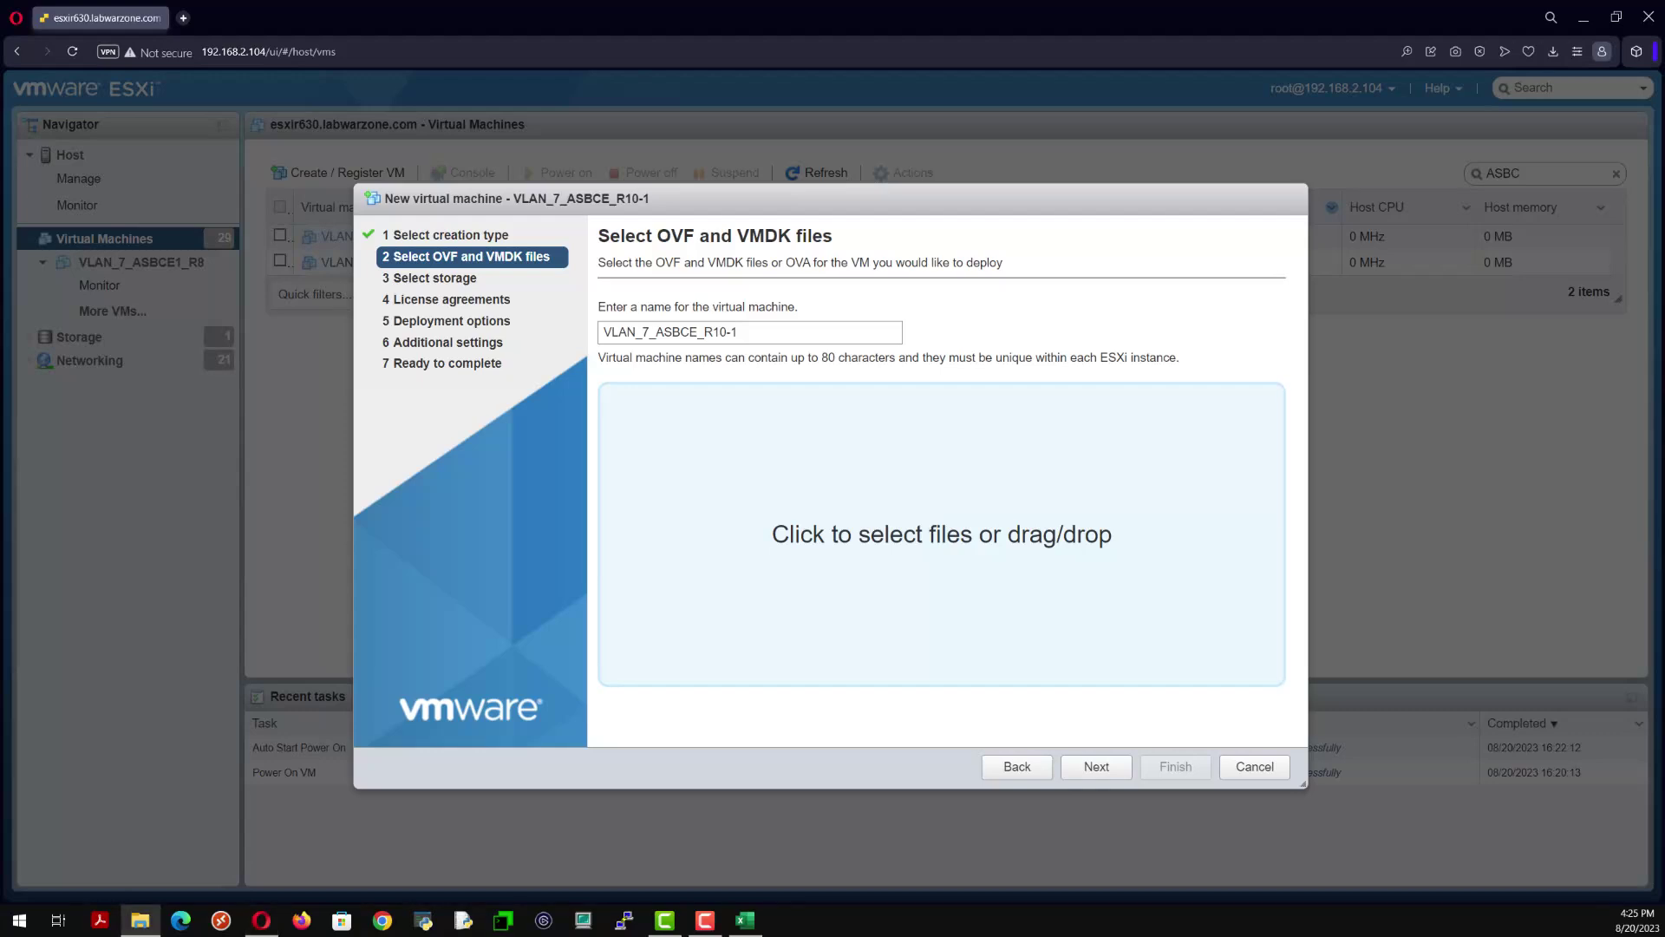
pyautogui.moveTo(920, 534); pyautogui.dragTo(920, 535)
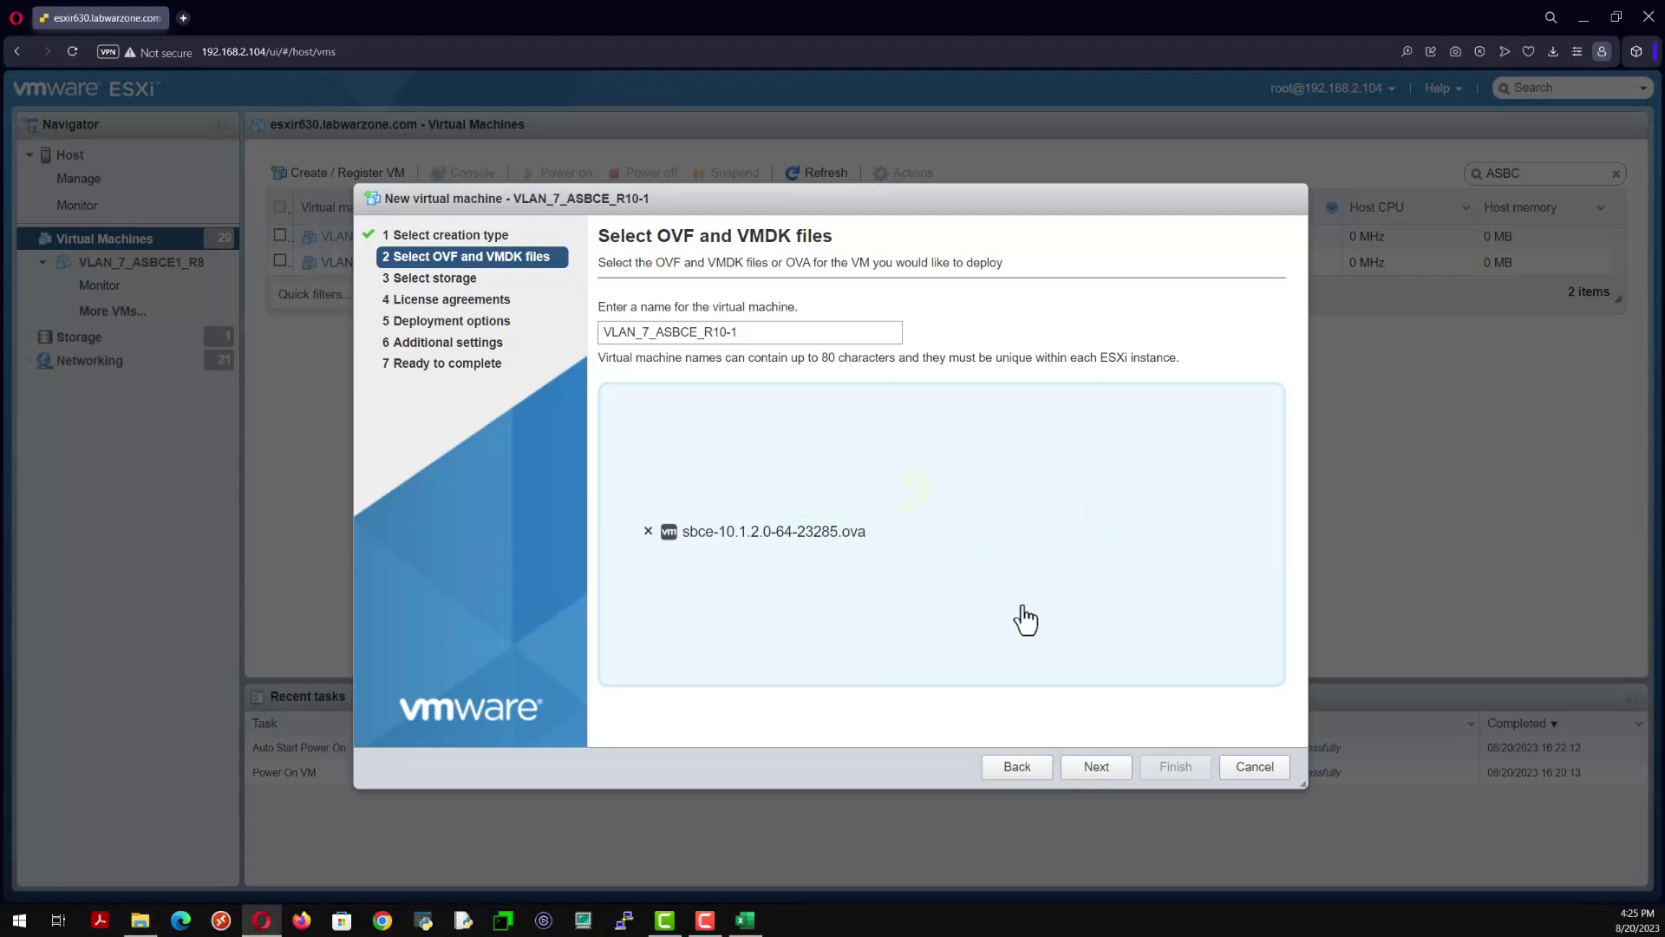
pyautogui.click(1096, 767)
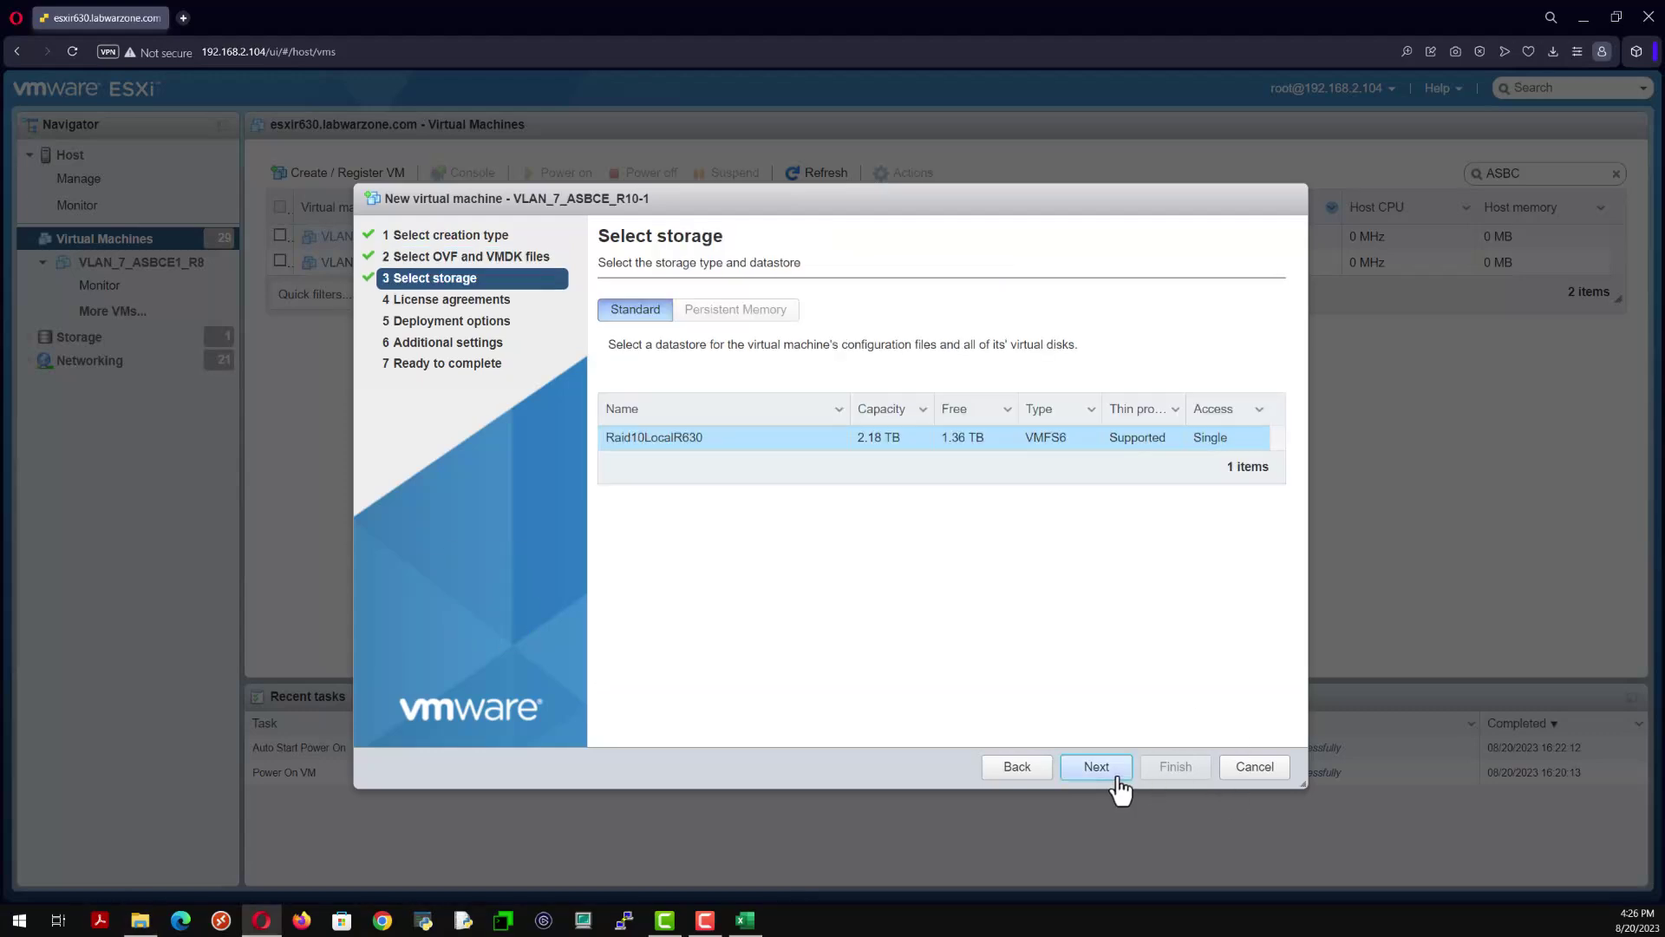
# Use Raid10LocalR630 storage, accept the license, map M1 to VLAN (7), choose Small SBC, and deploy.
pyautogui.click(1096, 766)
pyautogui.click(1258, 715)
pyautogui.click(1093, 768)
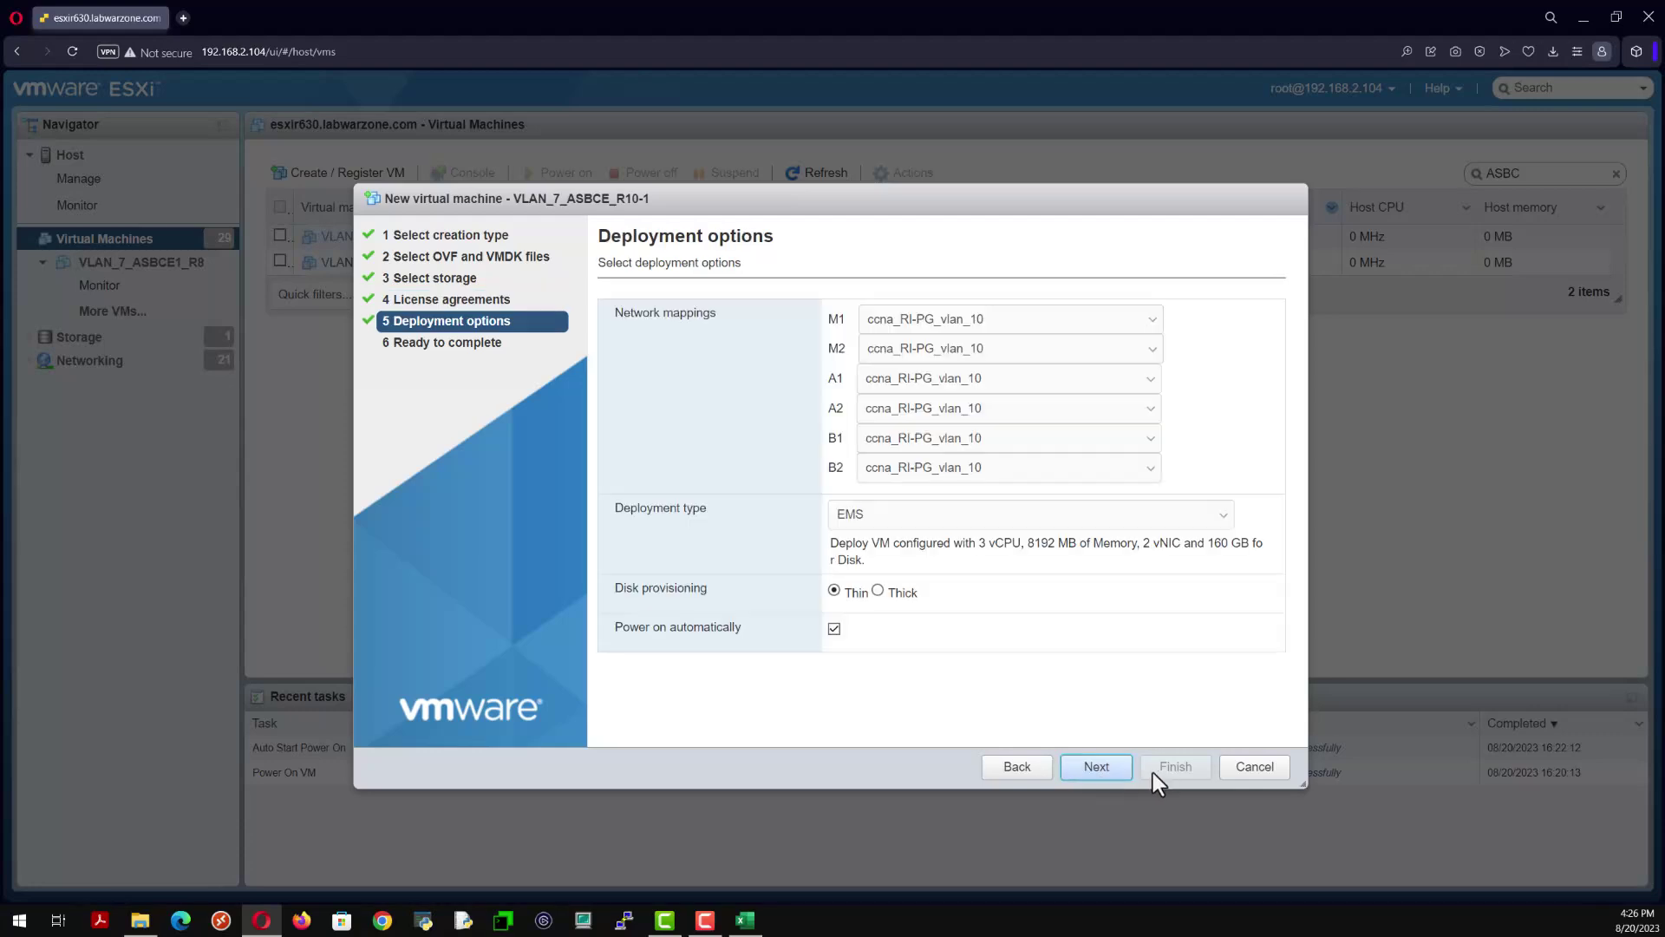
pyautogui.click(1152, 320)
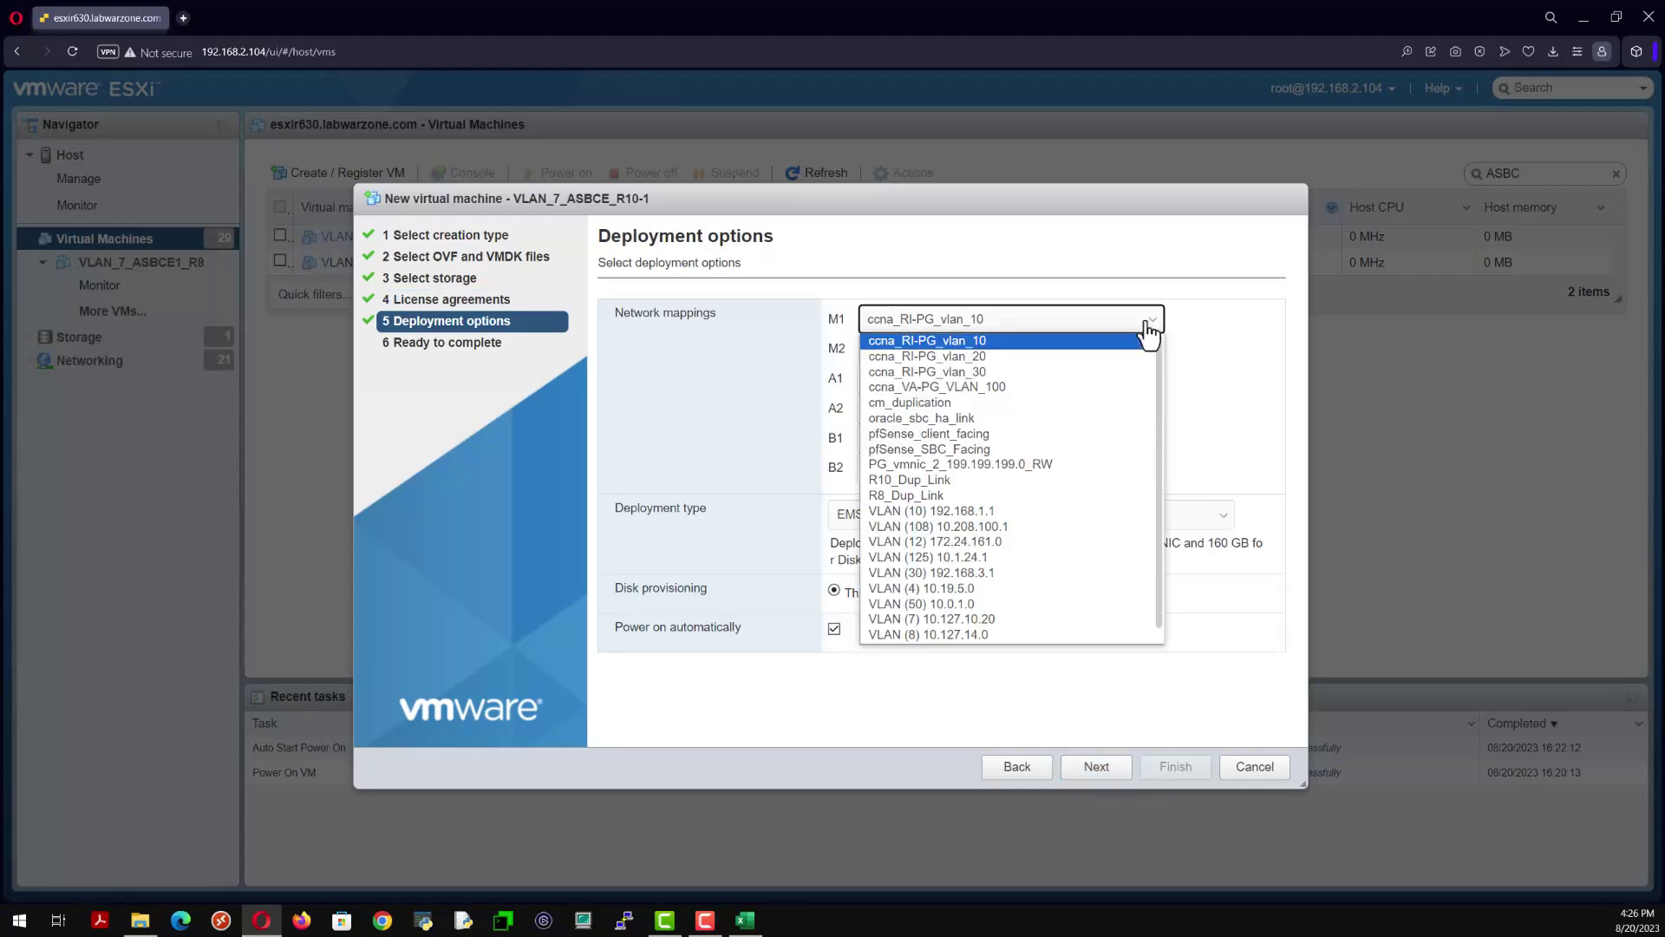
pyautogui.click(1042, 617)
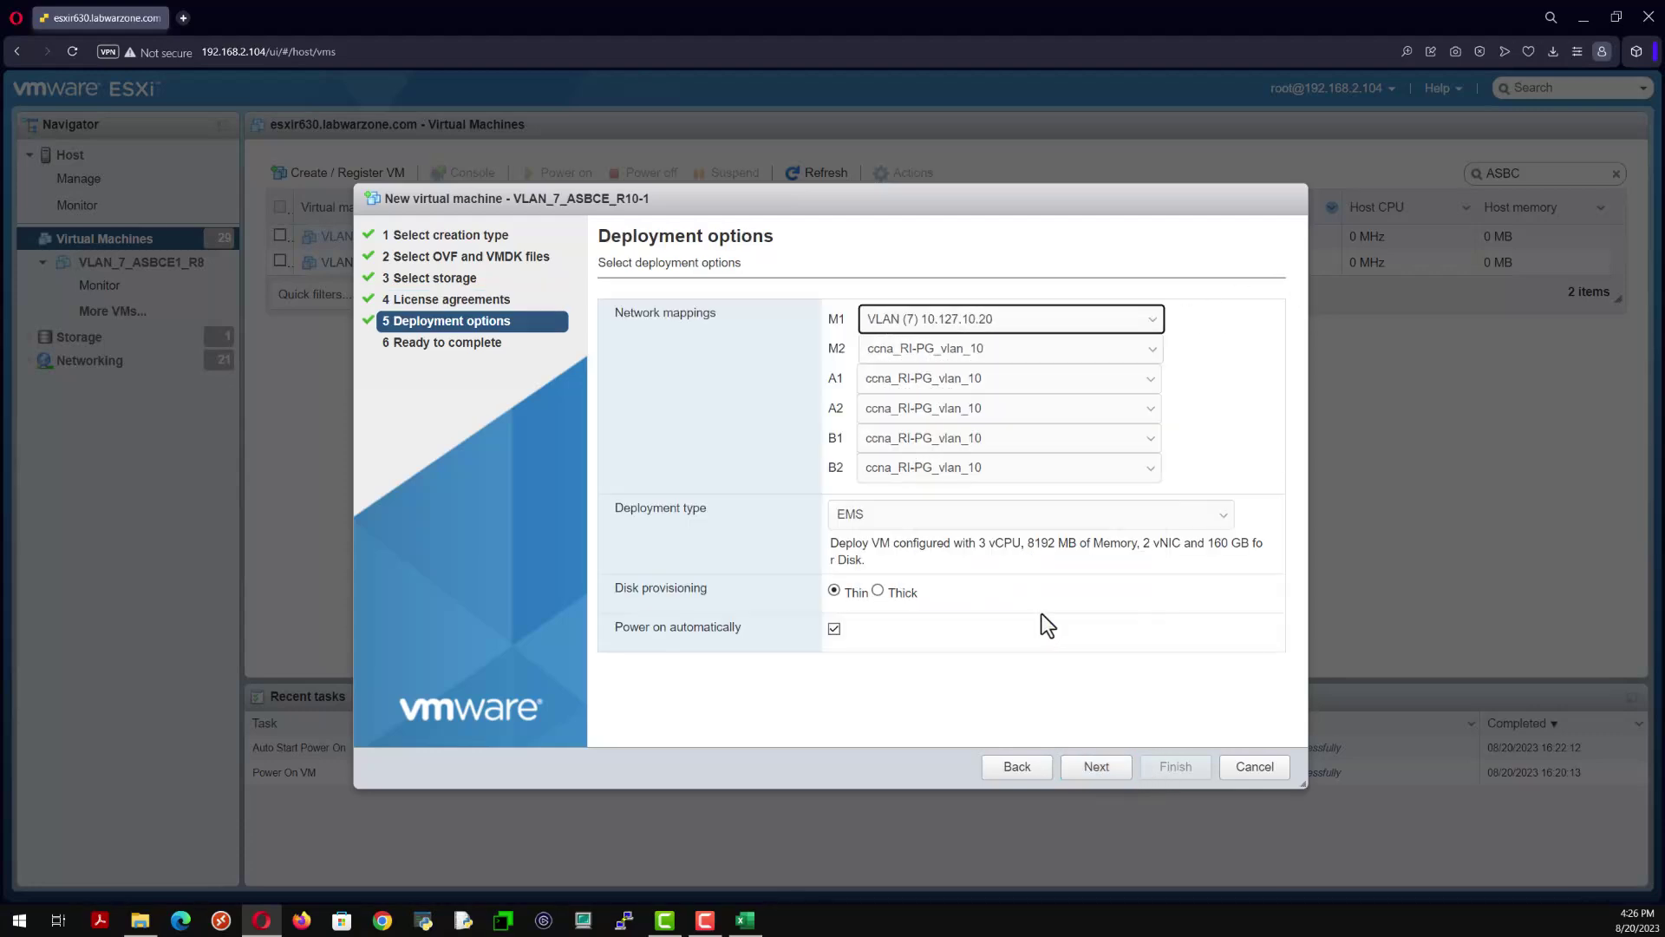
pyautogui.click(1027, 513)
pyautogui.click(1028, 570)
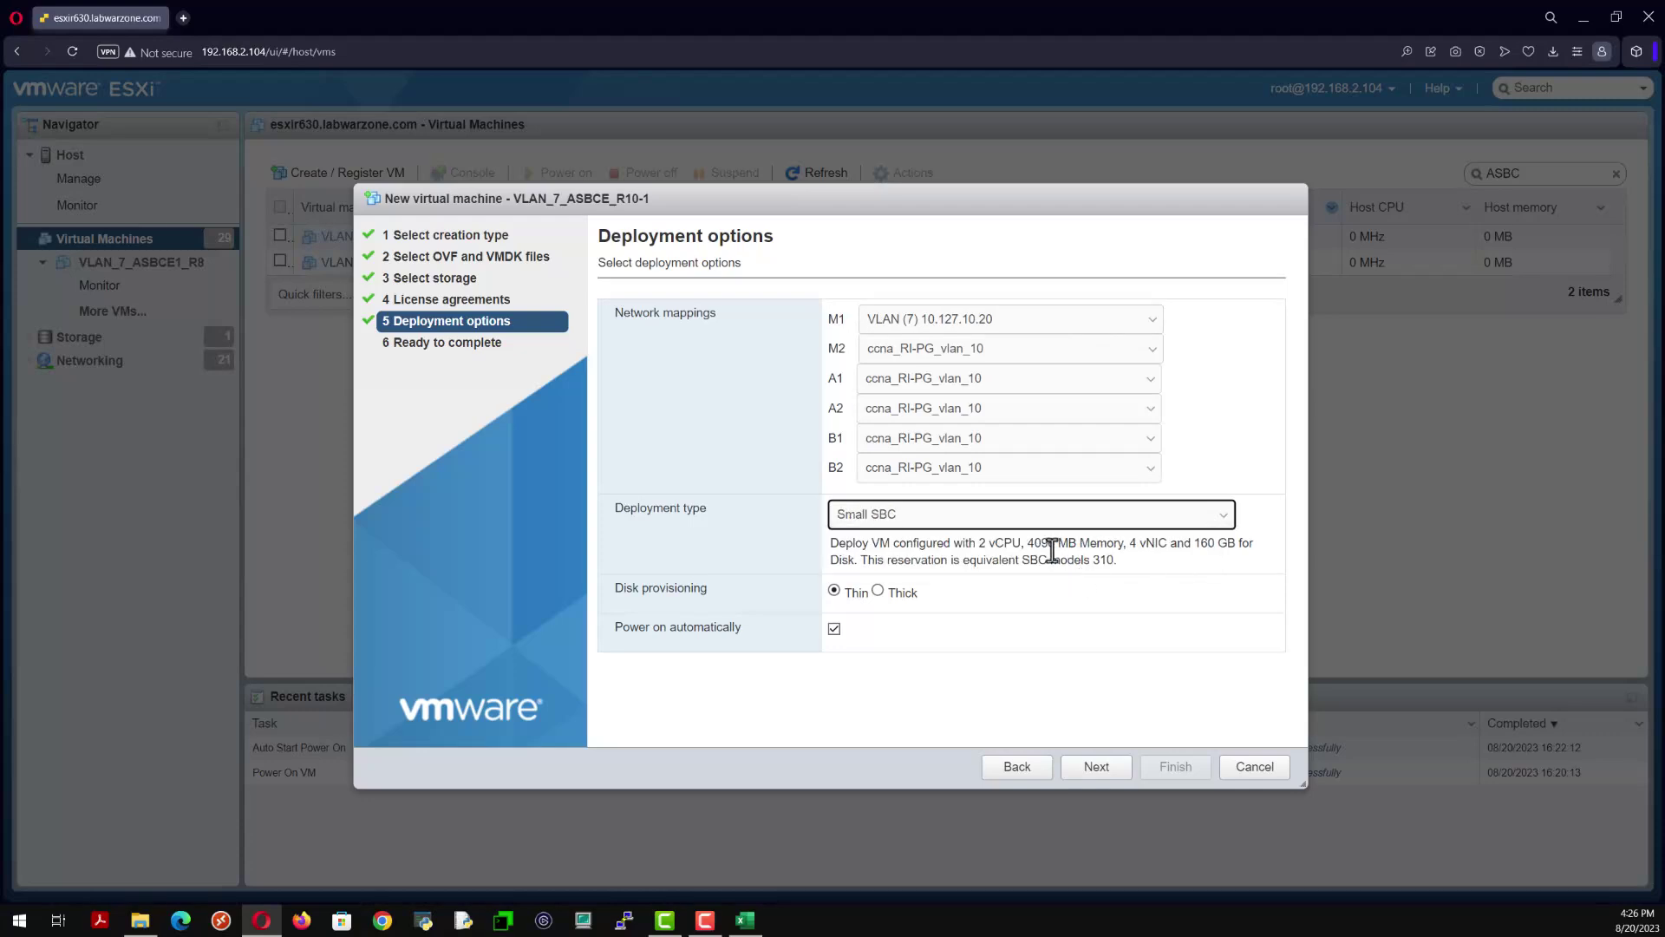
pyautogui.click(1097, 777)
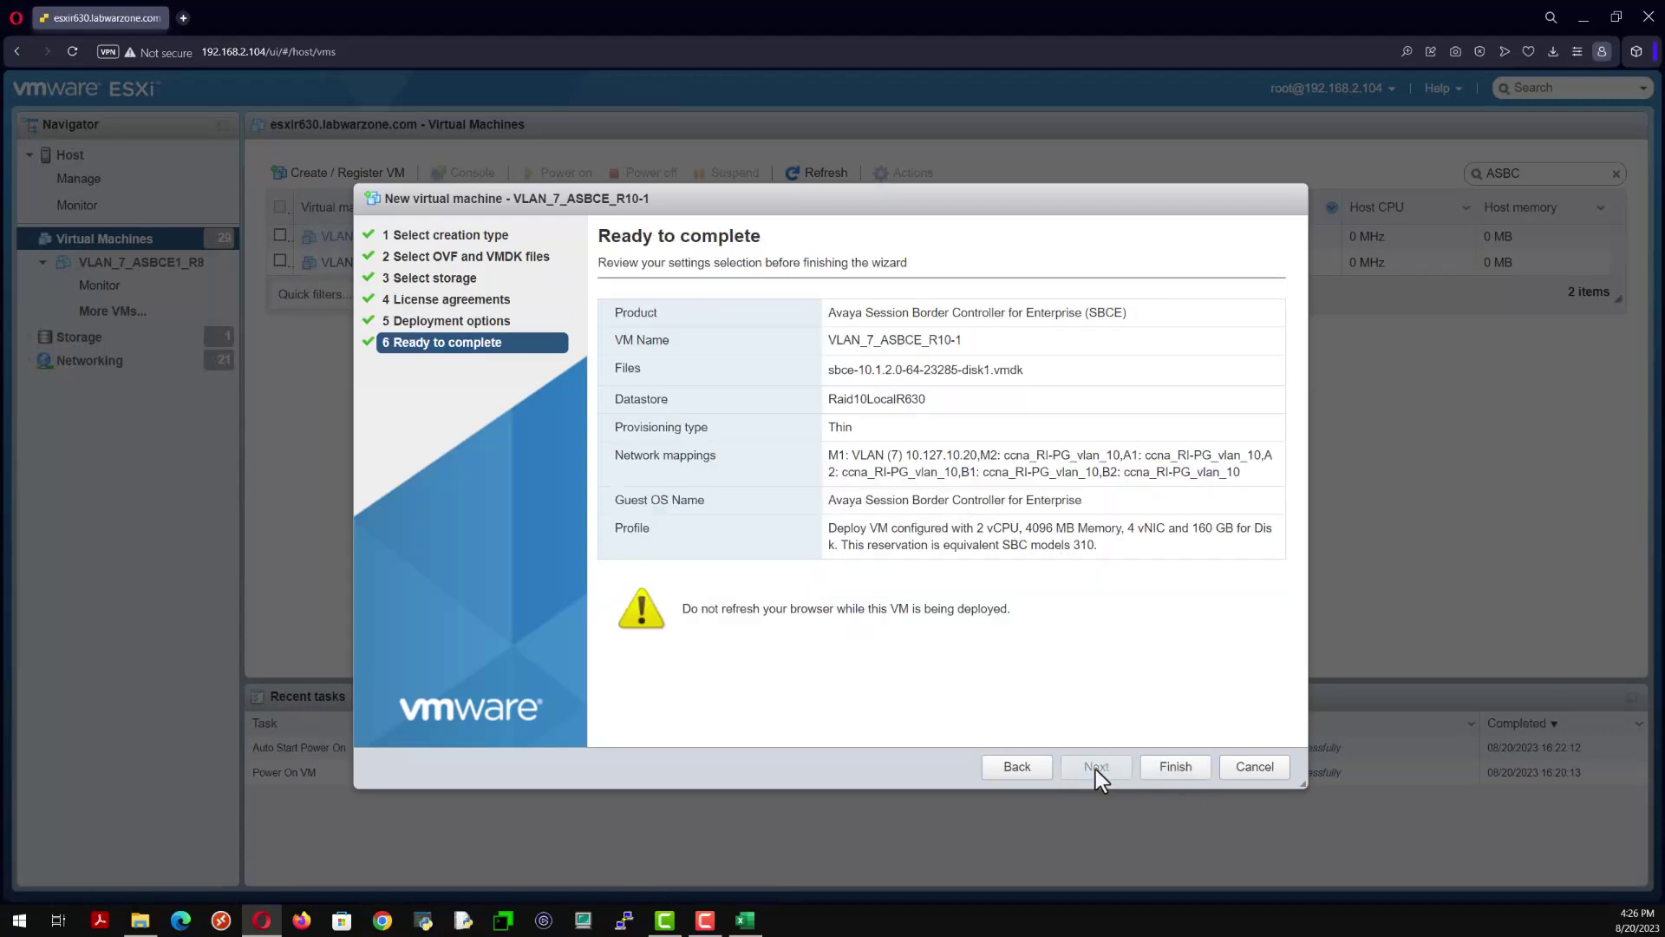
pyautogui.click(1174, 767)
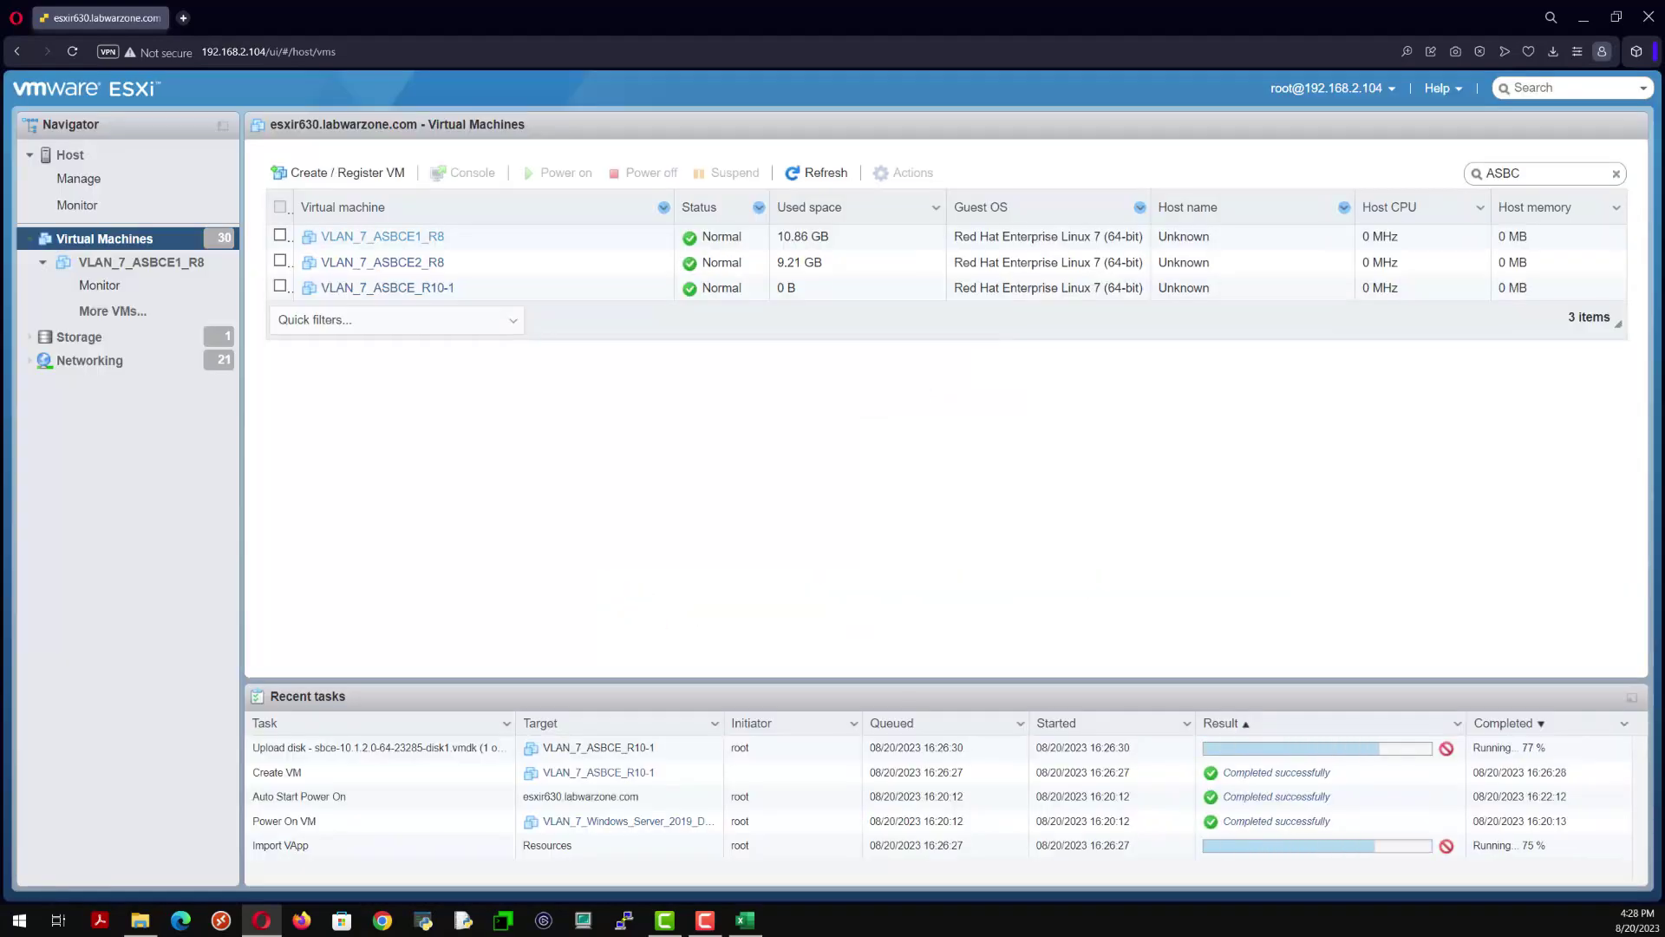
# Set Network Adapter 2 to VLAN (7) and adapters 3 and 4 to VLAN (4), then save.
pyautogui.rightClick(377, 288)
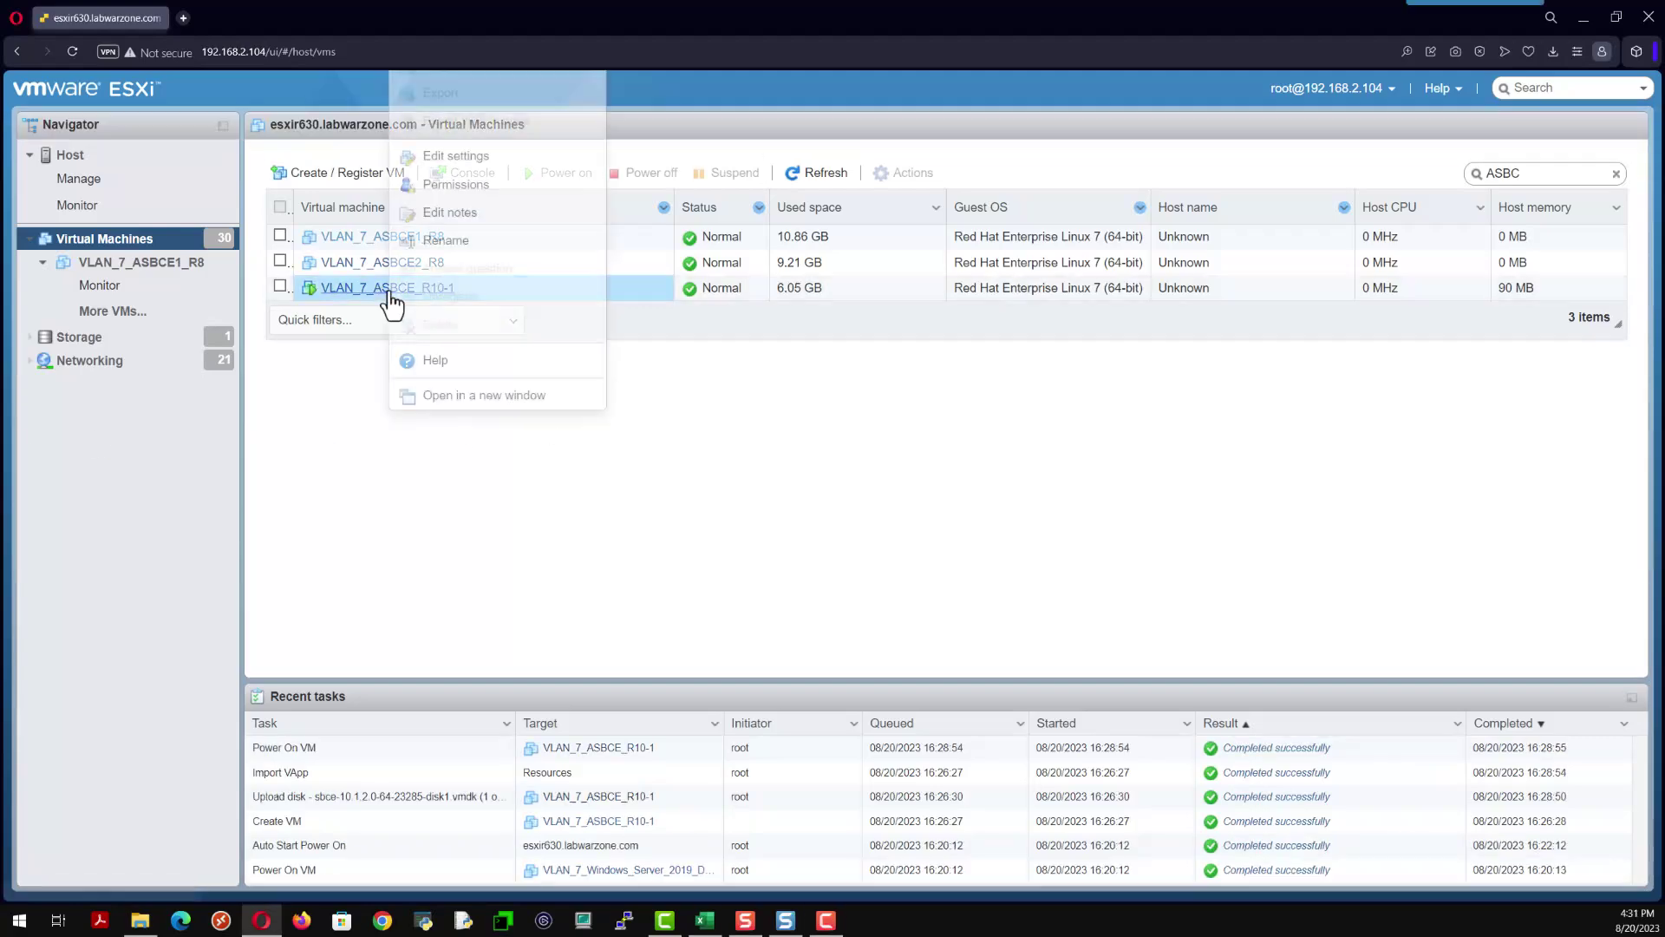
pyautogui.click(456, 154)
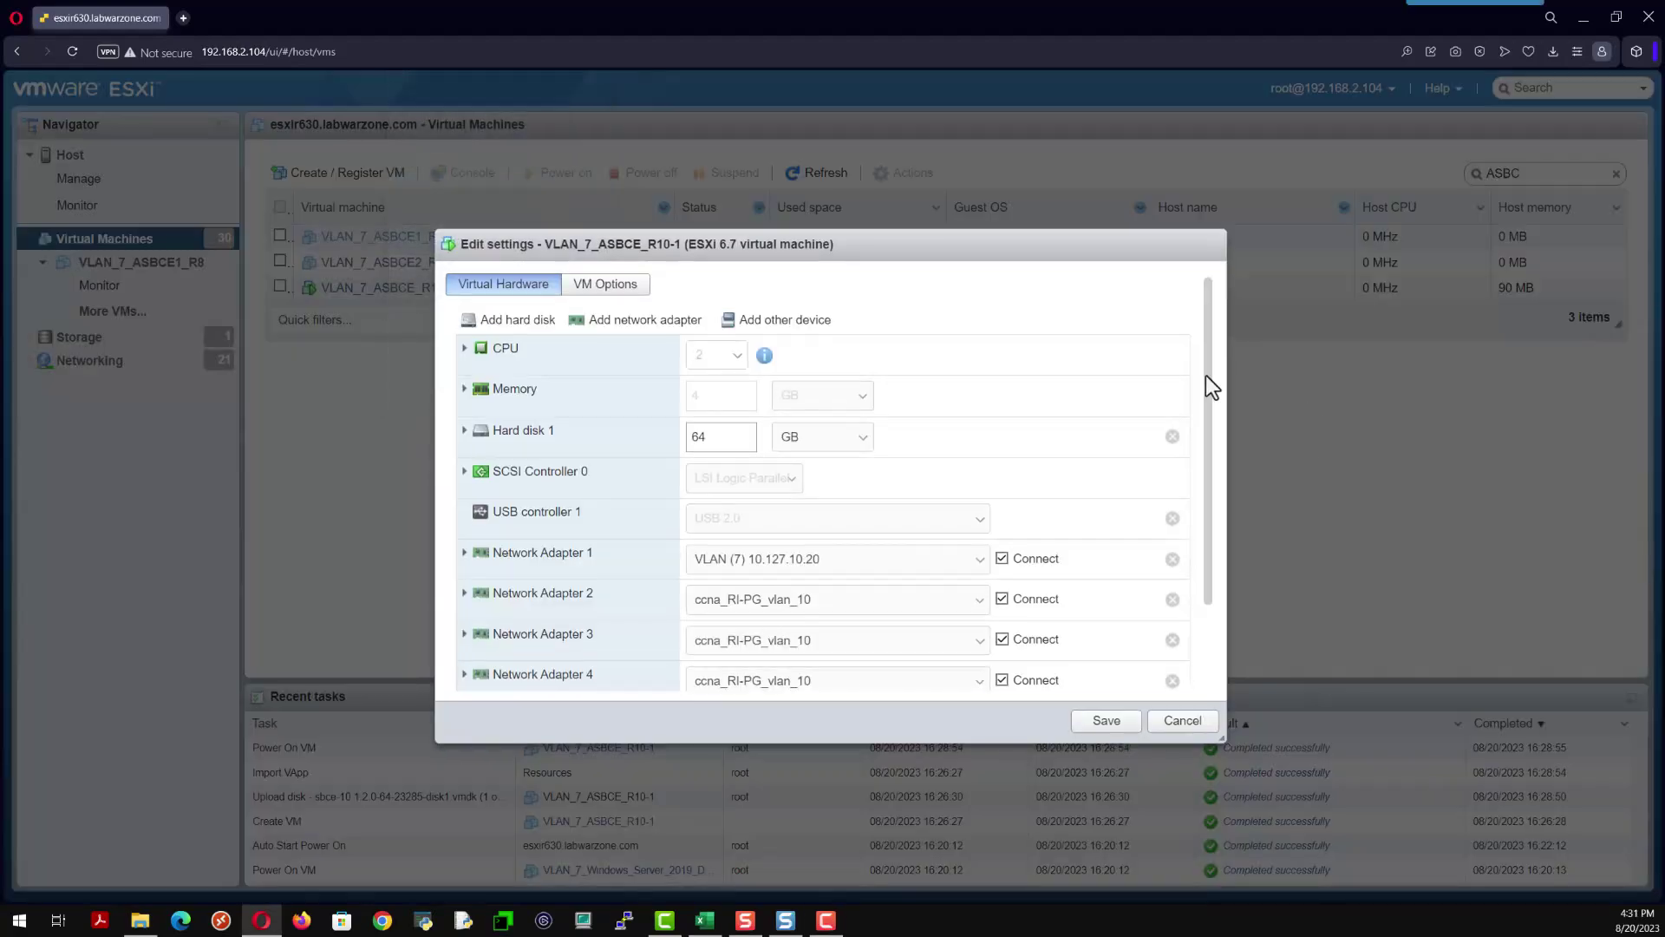
pyautogui.scroll(-3, 893, 527)
pyautogui.click(833, 495)
pyautogui.click(833, 796)
pyautogui.click(833, 537)
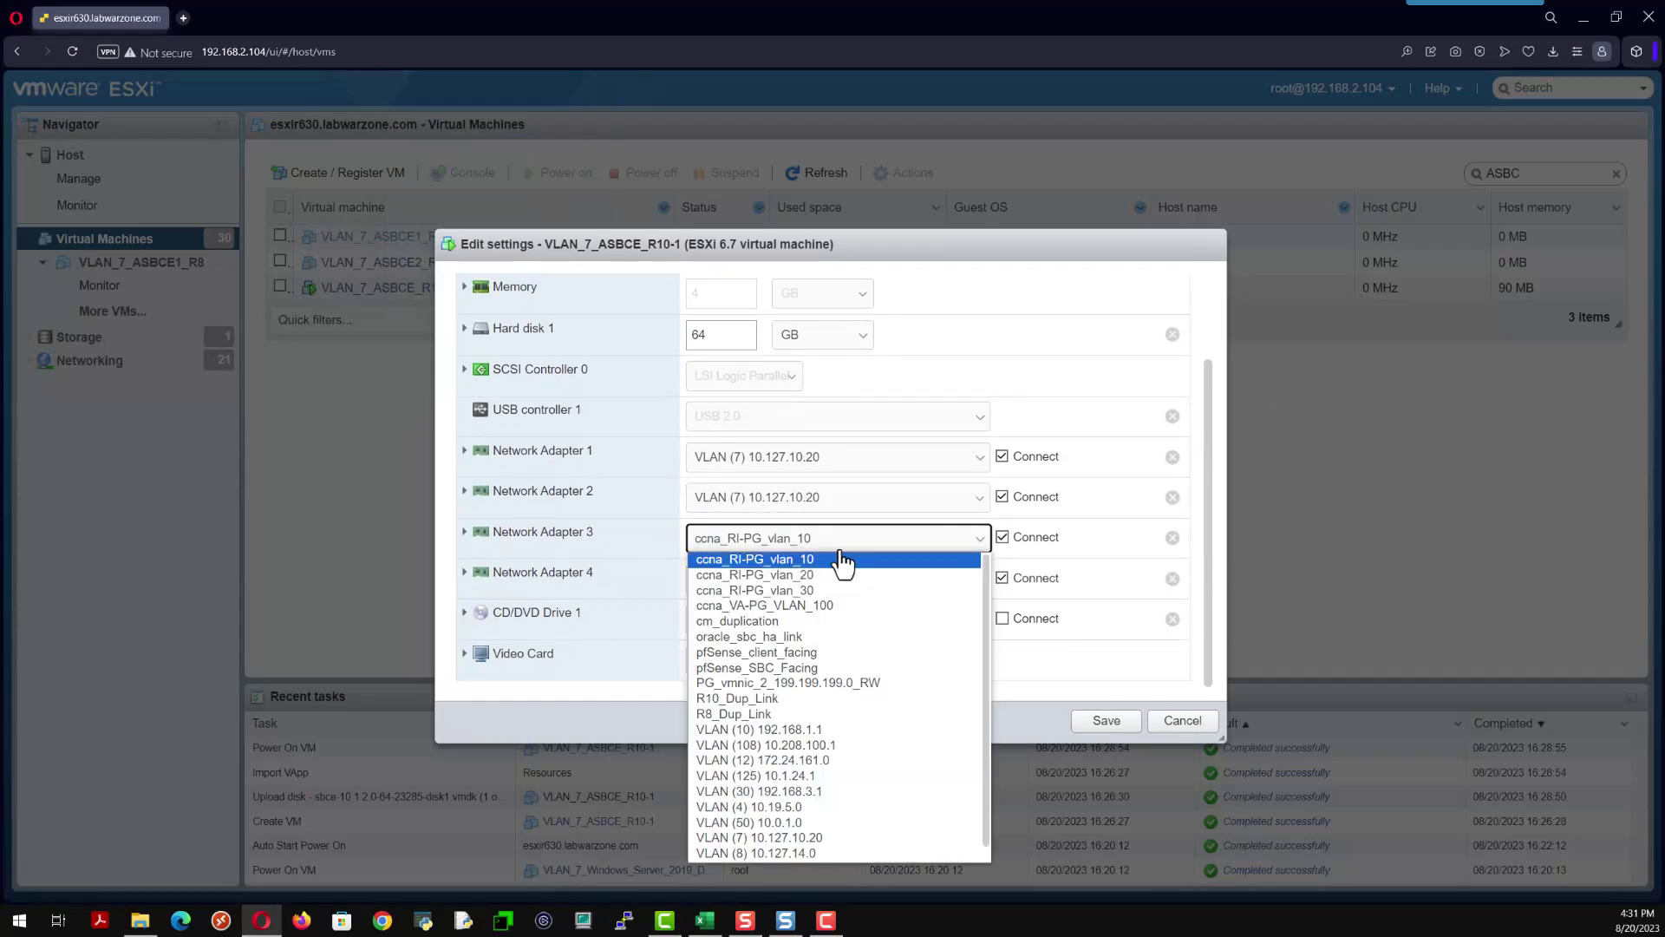
pyautogui.click(768, 807)
pyautogui.click(833, 578)
pyautogui.click(768, 846)
pyautogui.click(1106, 721)
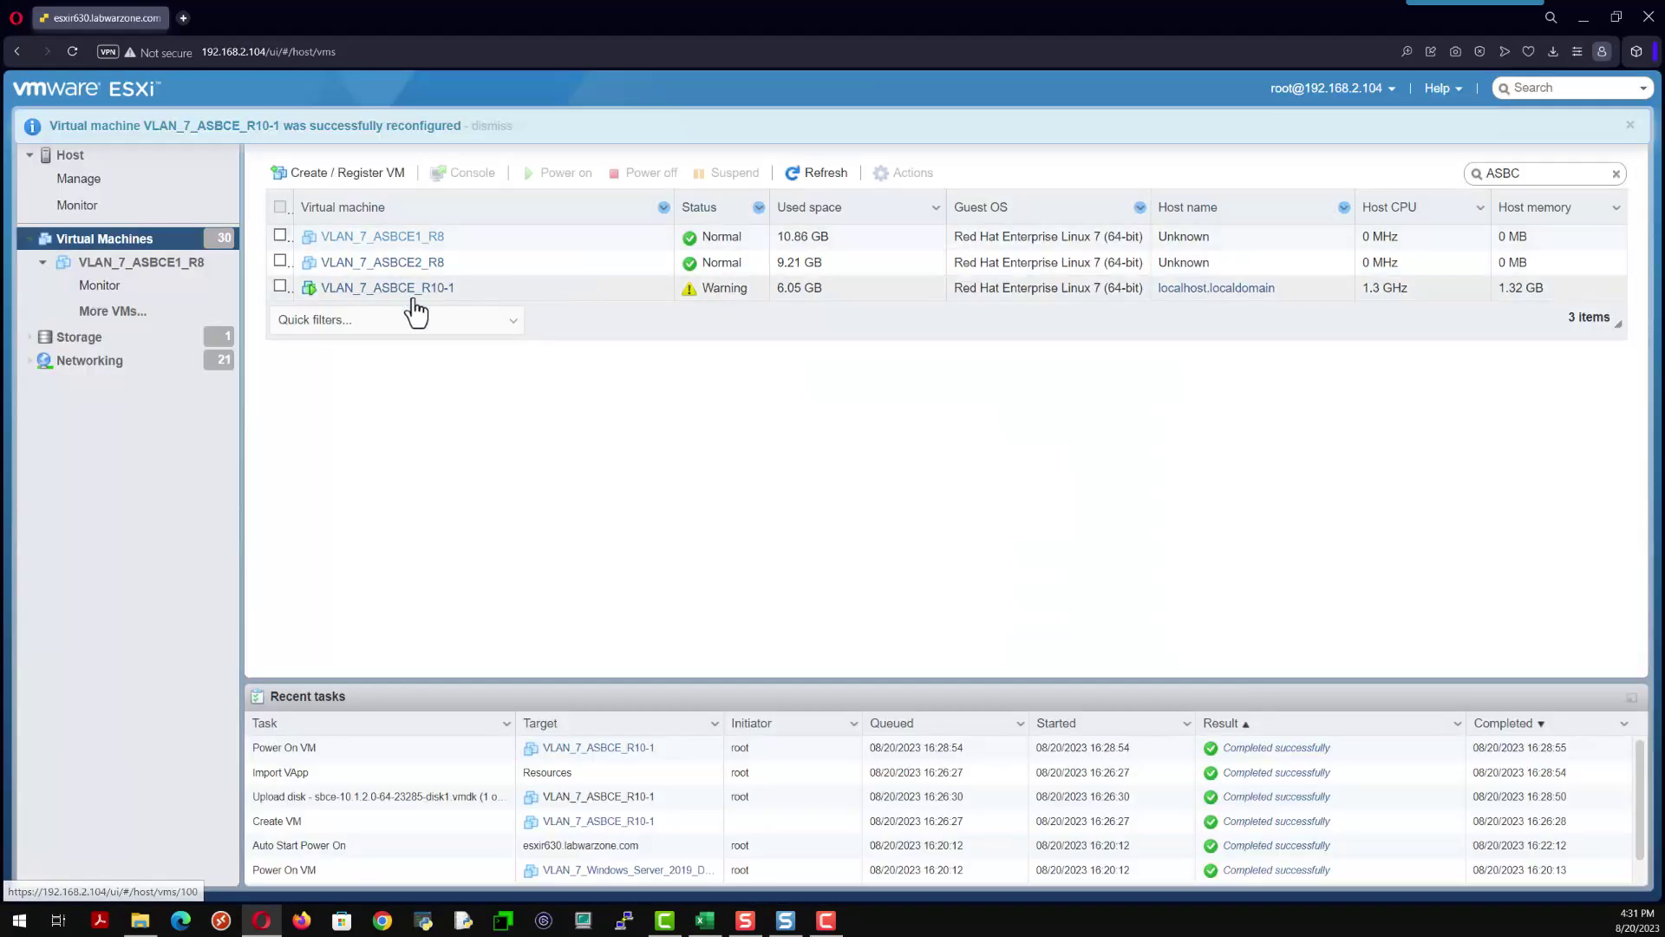
# Configure EMS+SBCE appliance emsbc1 with management IP 10.127.10.19, leaving IPv6 blank.
pyautogui.click(368, 286)
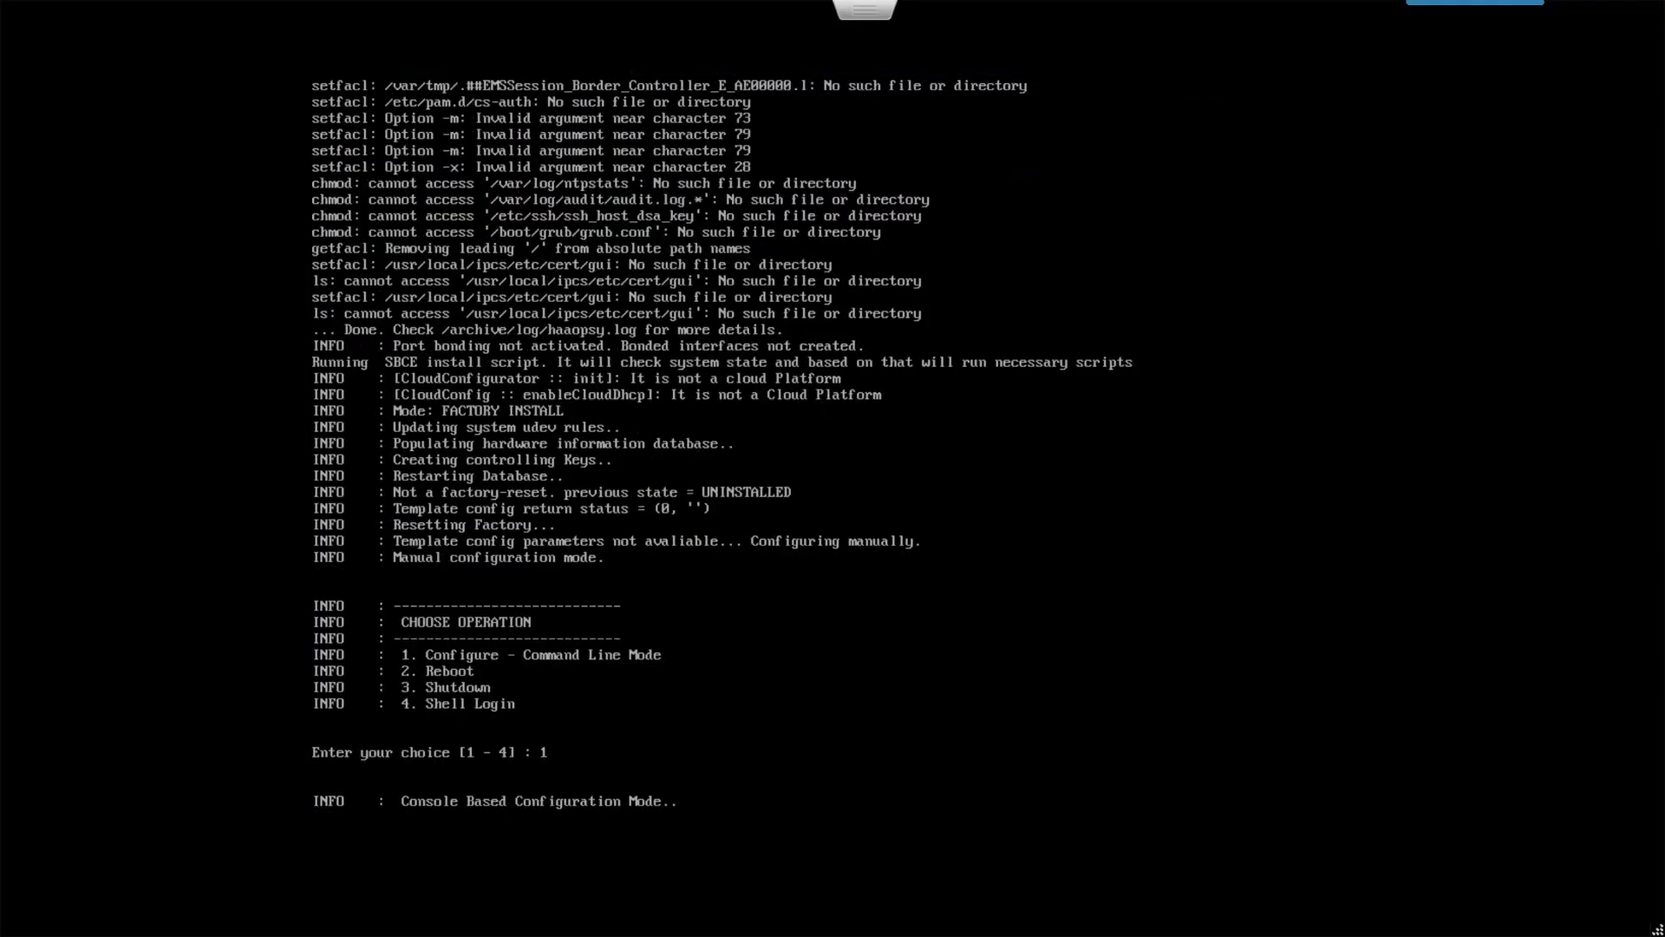
pyautogui.write("EMS+SBCE']:EMS")
pyautogui.press('Return')
pyautogui.write('emsbc1')
pyautogui.press('Return')
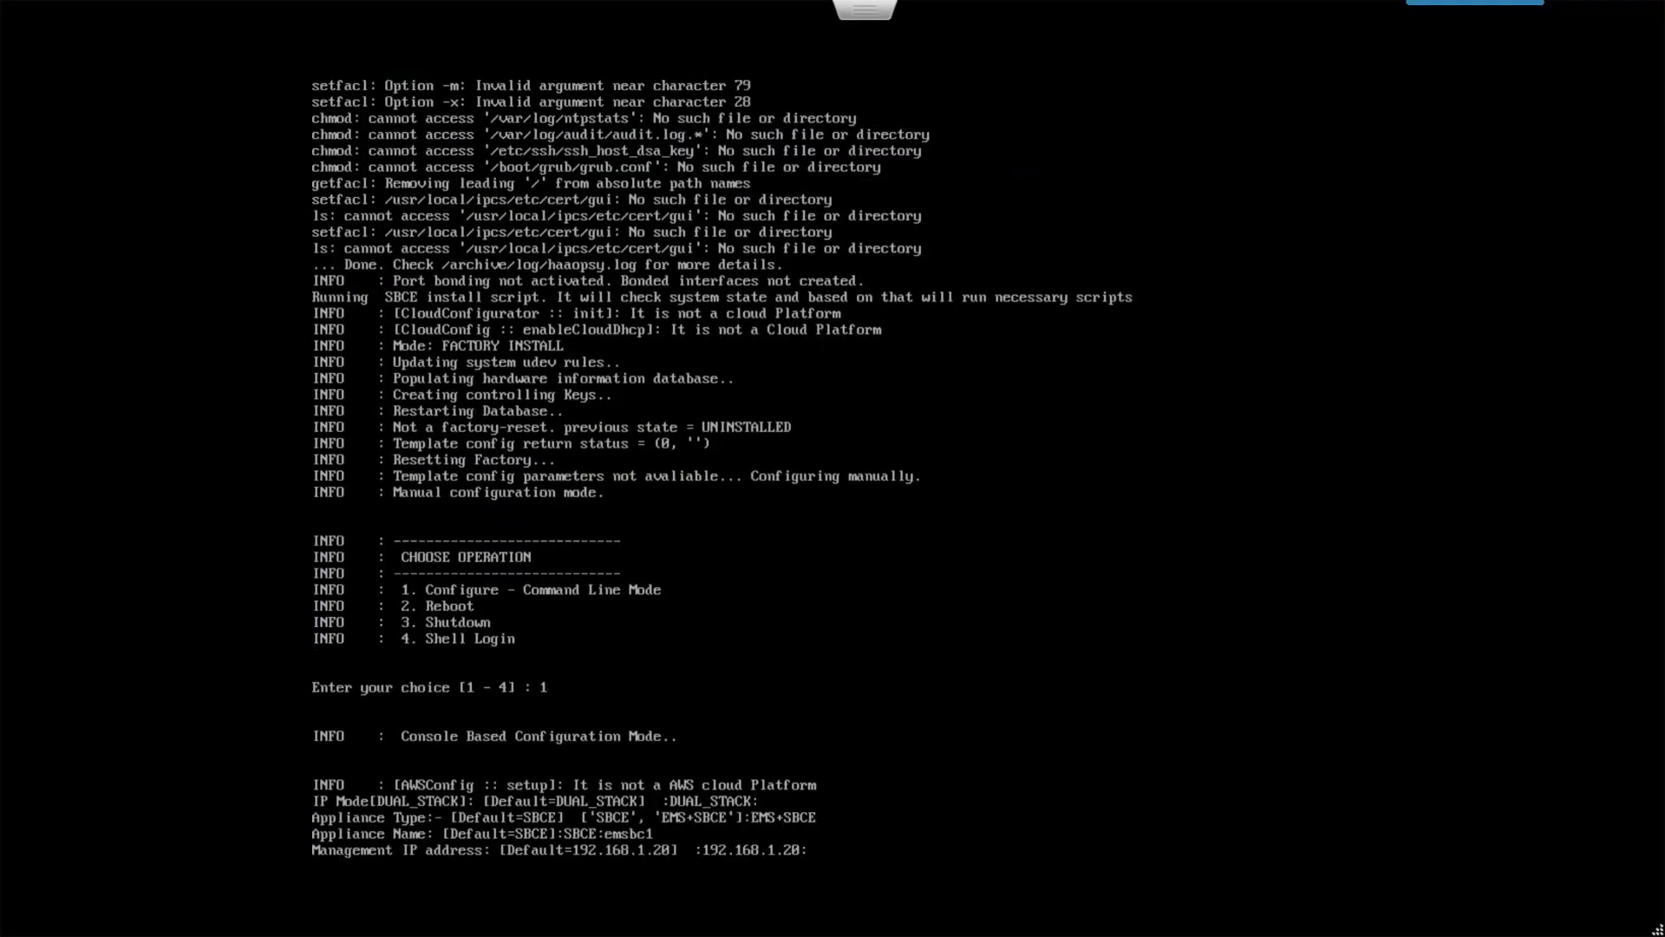
pyautogui.write('10.127.10.19')
pyautogui.press('Return')
pyautogui.write('255.255.255.0]  :255.255.255.0:255.255.255.0')
pyautogui.press('Return')
pyautogui.write('10.127.10.1')
pyautogui.press('Return')
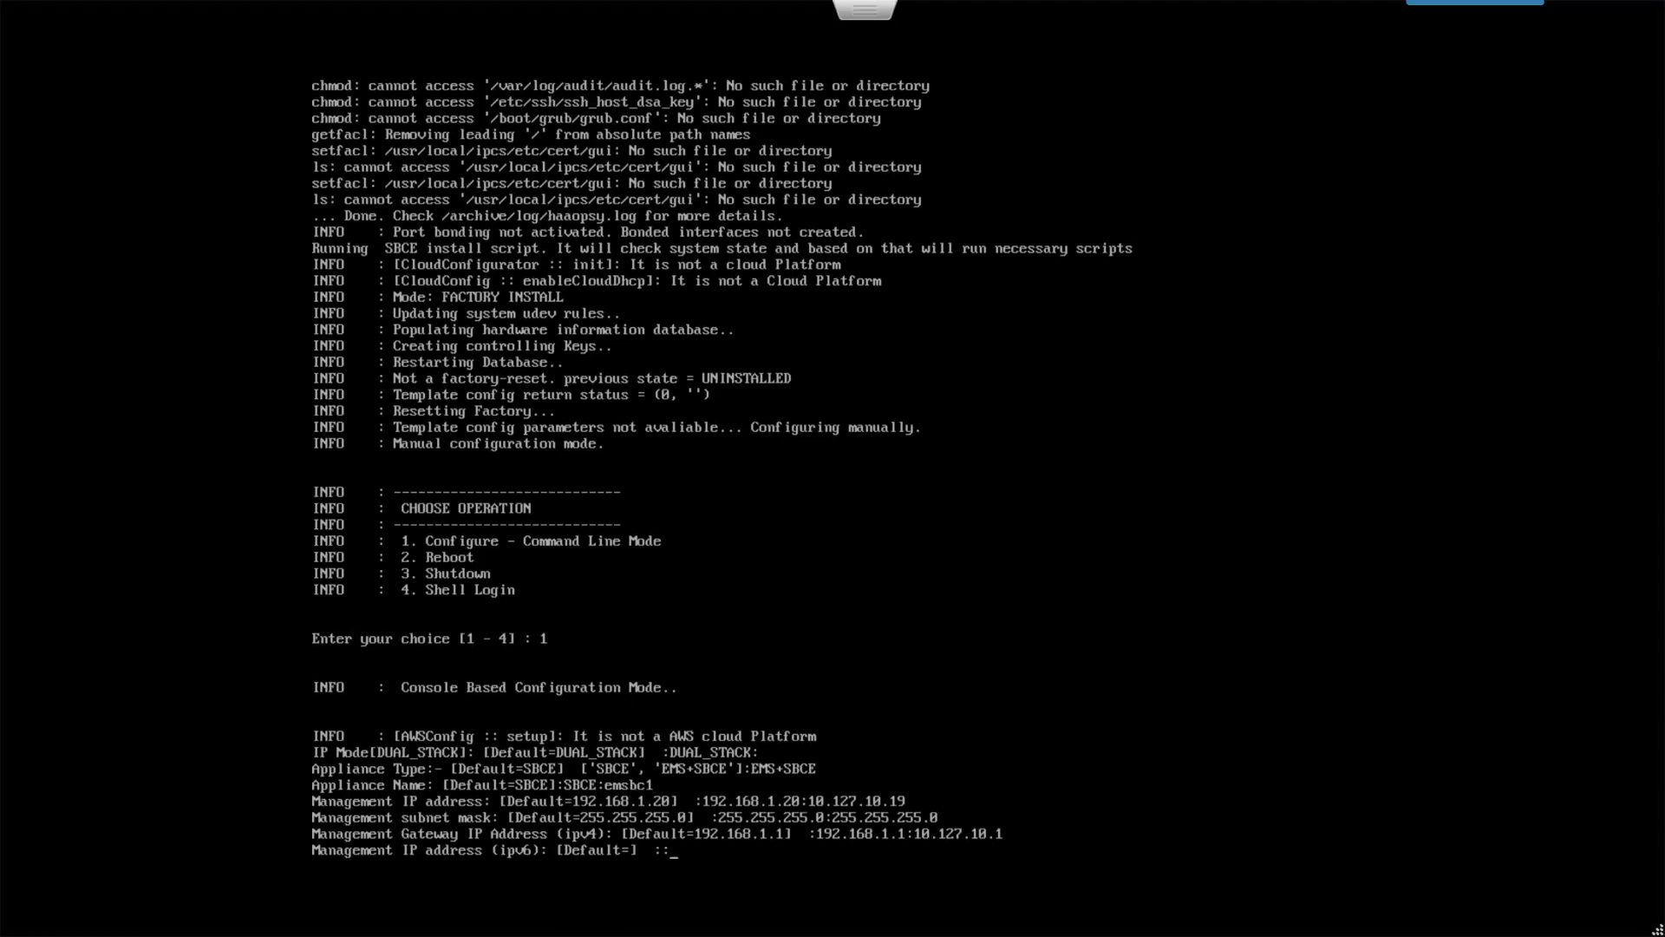
pyautogui.press('Return')
pyautogui.press('Return')
pyautogui.press('Return')
pyautogui.write('192.168.2.123')
pyautogui.press('Return')
pyautogui.press('Return')
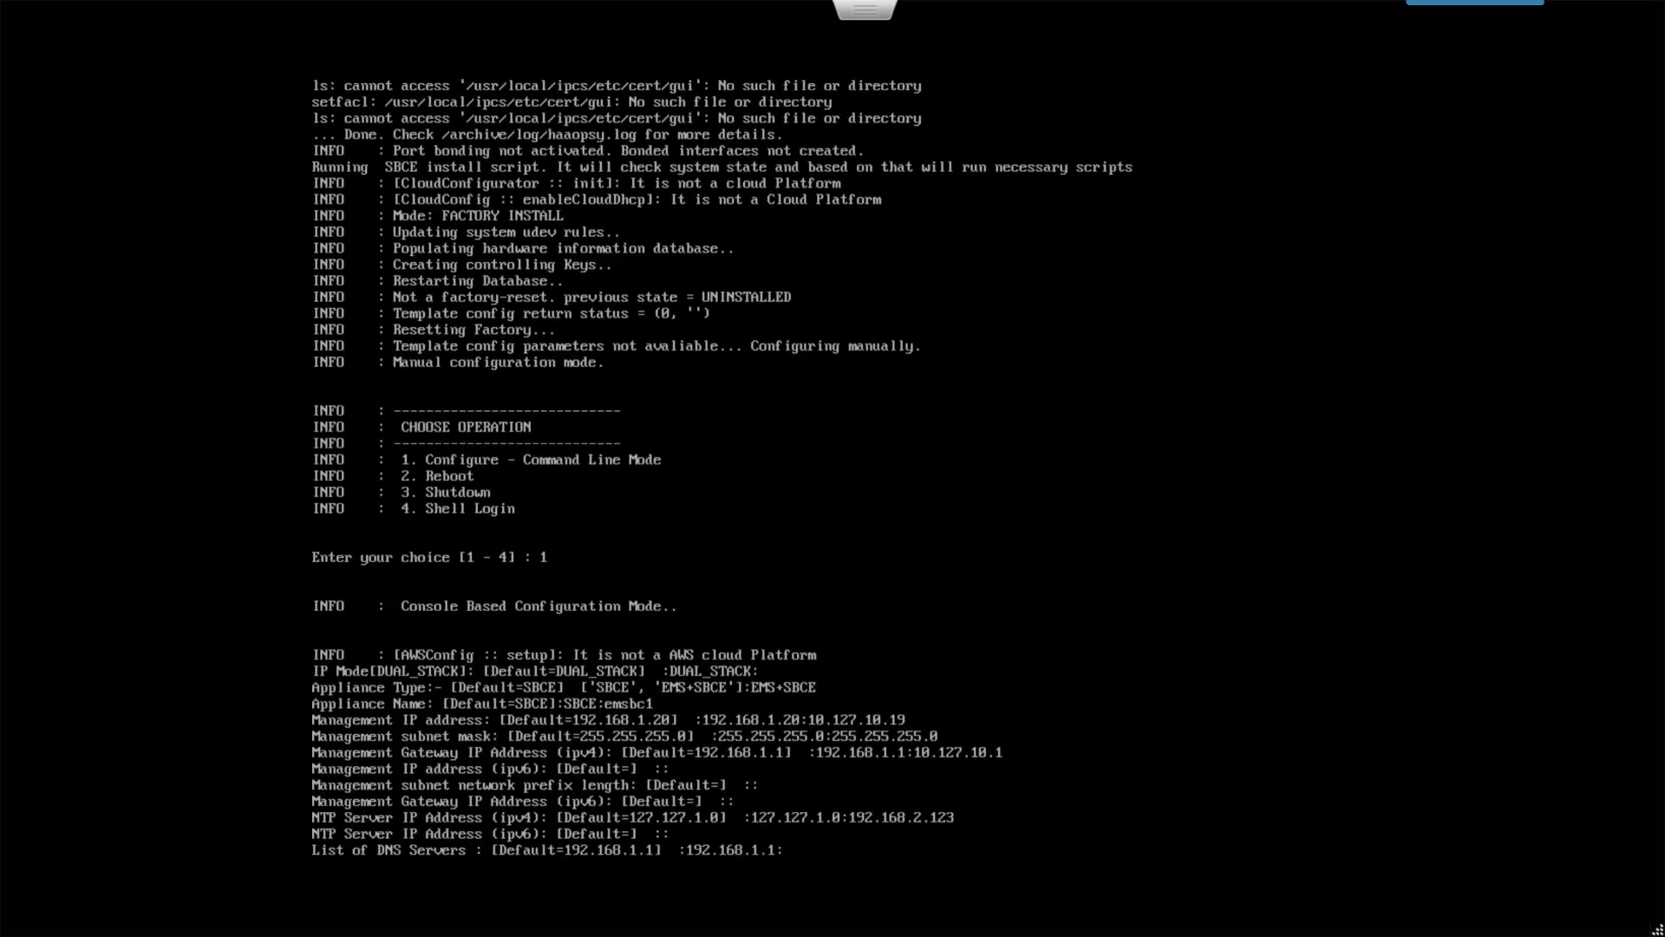
pyautogui.write('10.127.10.225')
# Set DNS 10.127.10.225, domain labwarzone.com, certificate details, region and grub password.
pyautogui.press('Return')
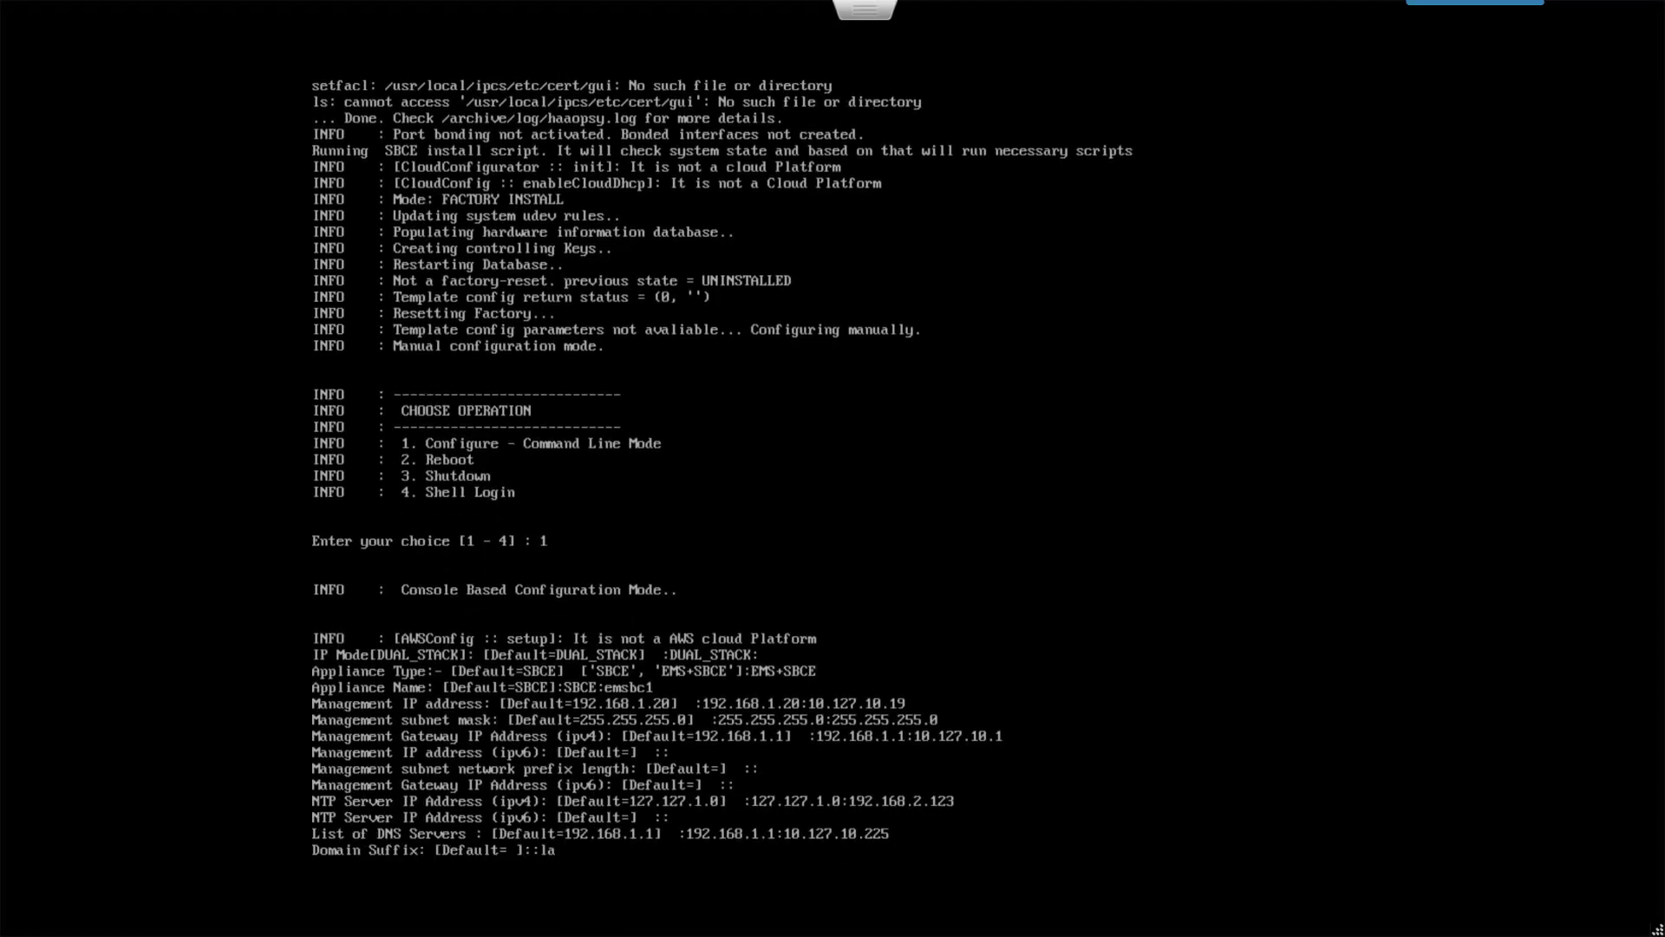
pyautogui.press('Return')
pyautogui.press('Return')
pyautogui.press('Return')
pyautogui.press('Return')
pyautogui.press('Return')
pyautogui.press('Return')
pyautogui.press('Return')
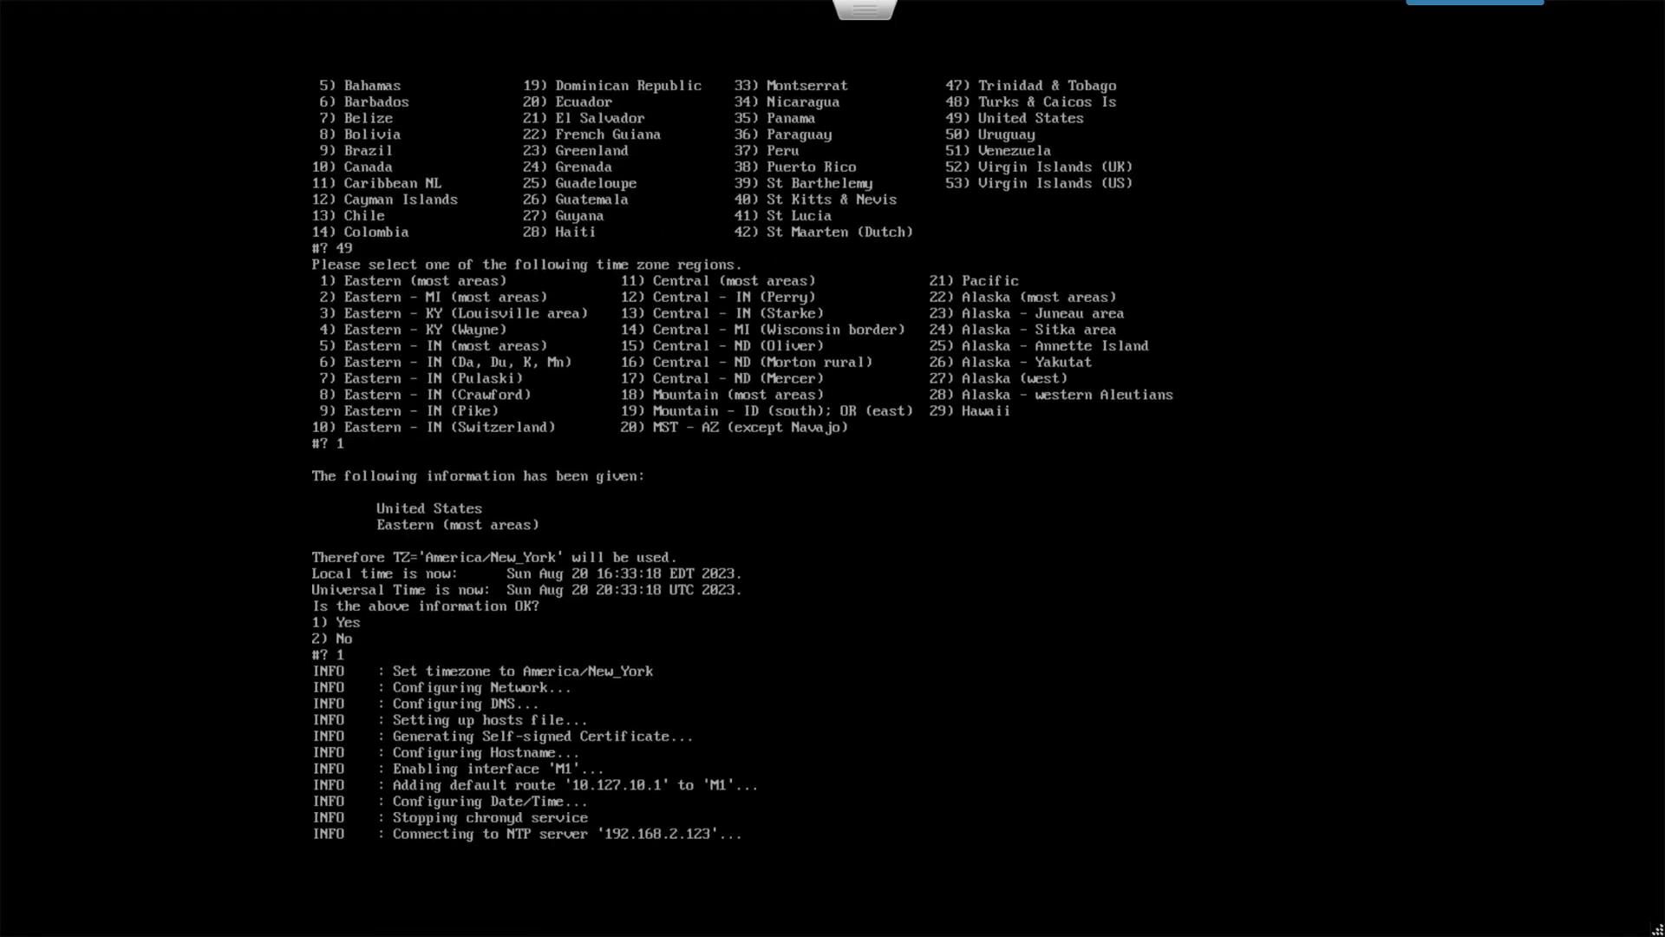
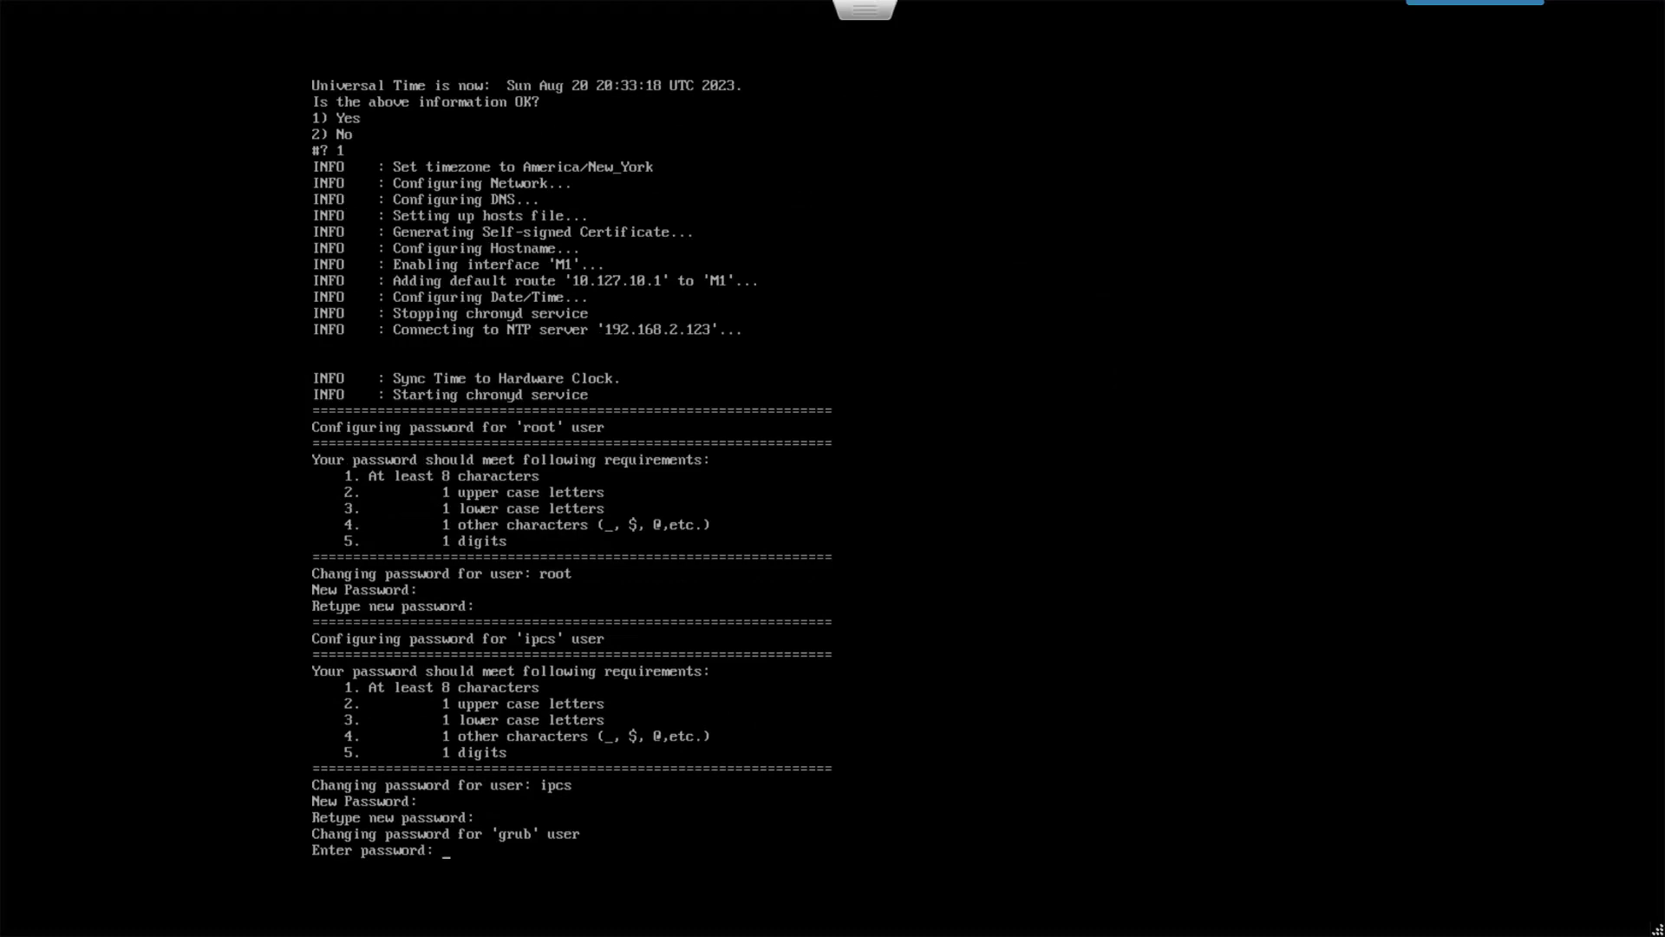
pyautogui.press('Return')
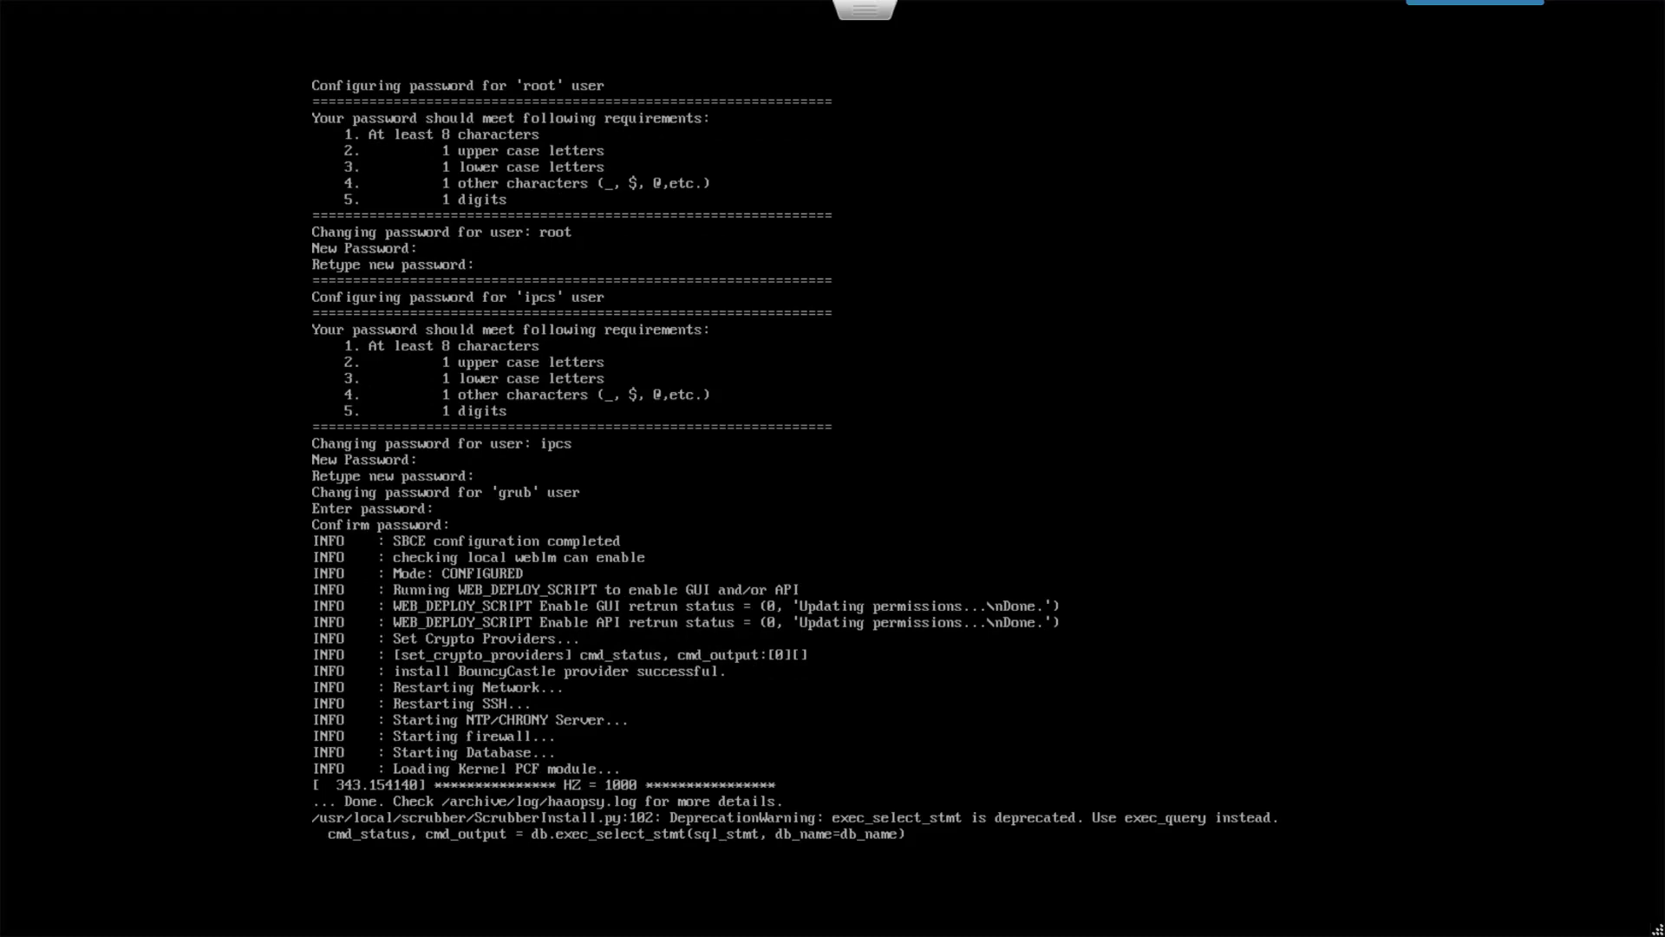
# Log in as ipcs and run ifconfig to confirm M1 at 10.127.10.19.
pyautogui.press('Return')
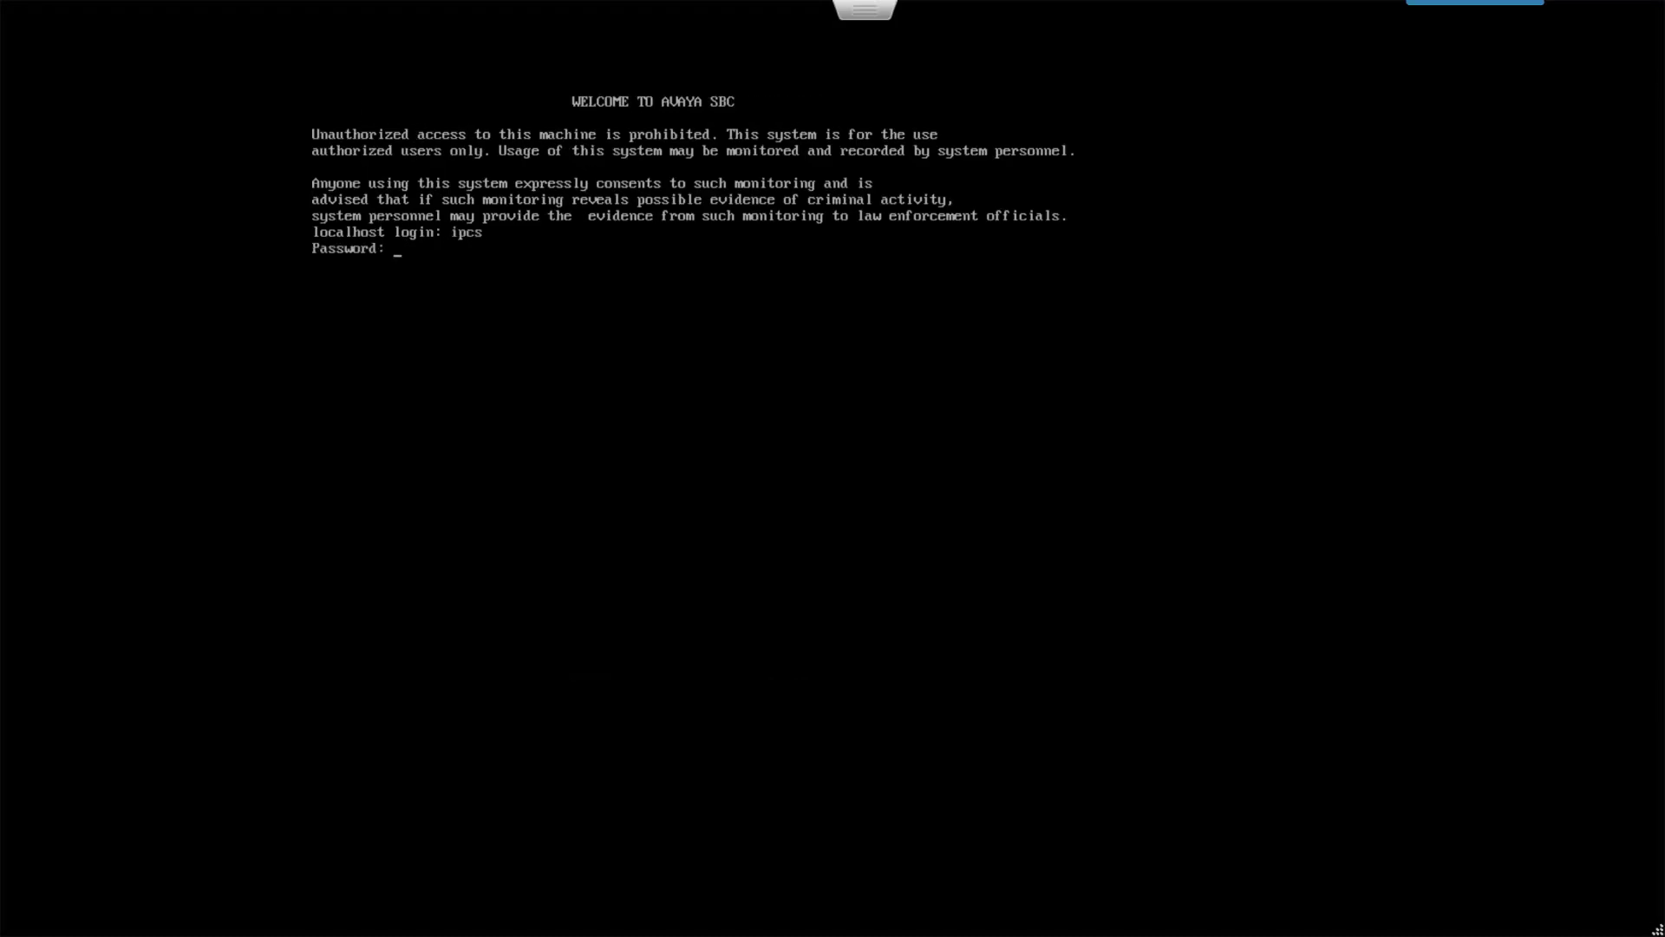
pyautogui.press('Return')
pyautogui.write('ifconfig')
pyautogui.press('Return')
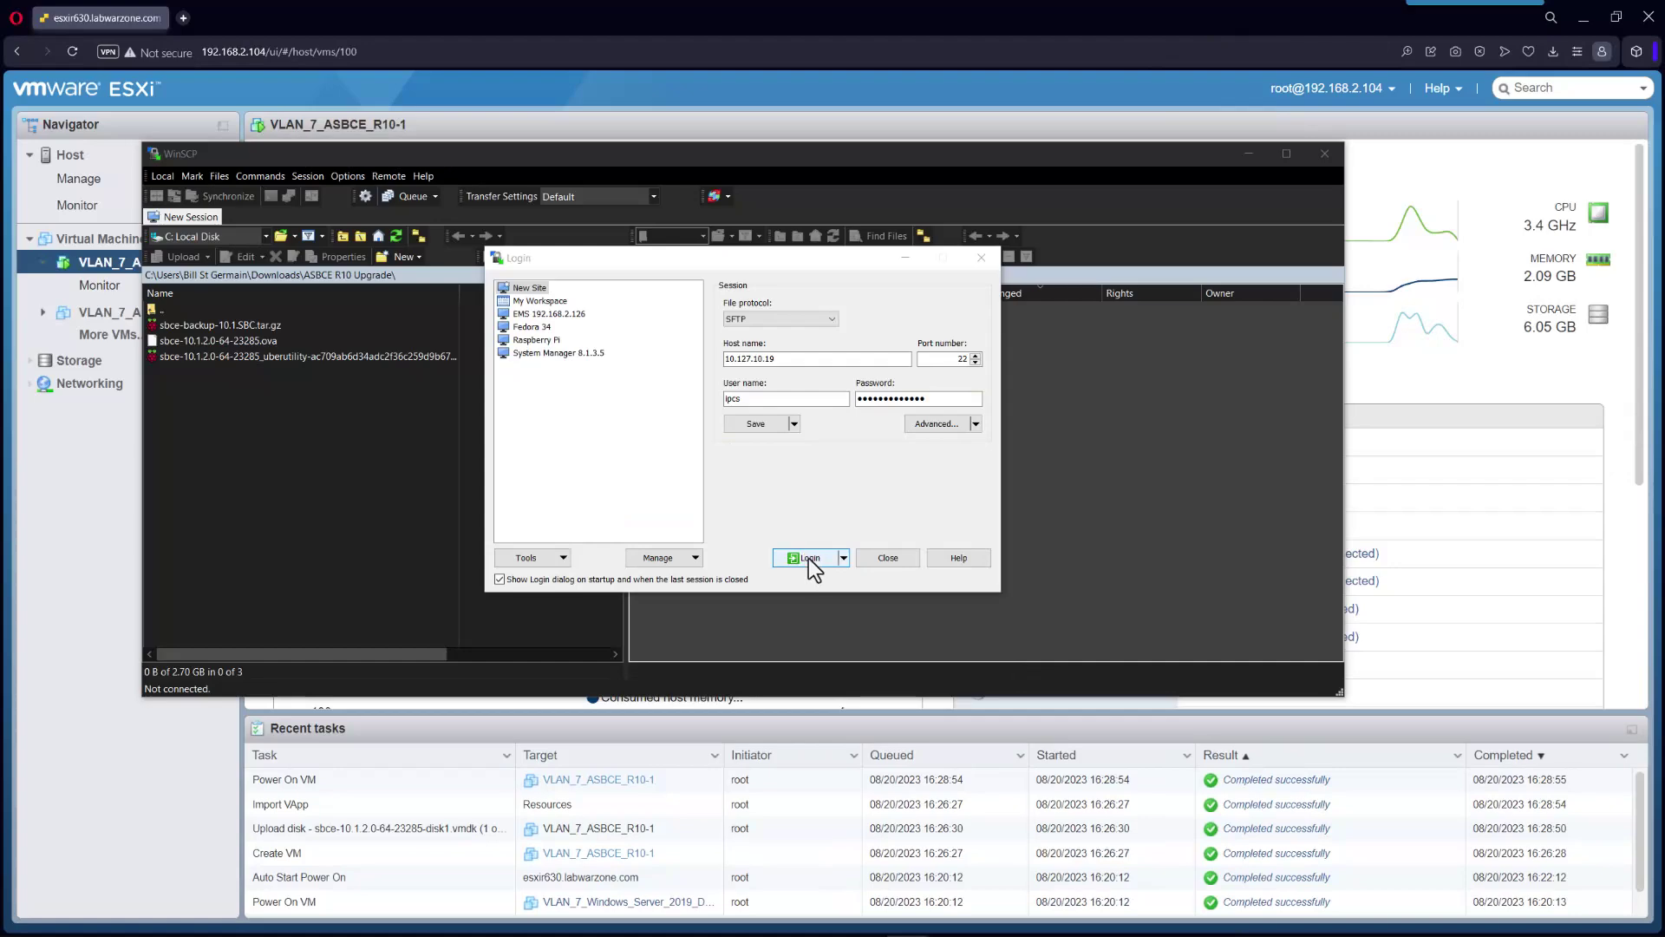
# Connect a file transfer session to the SBC, accepting its changed host key.
pyautogui.click(809, 558)
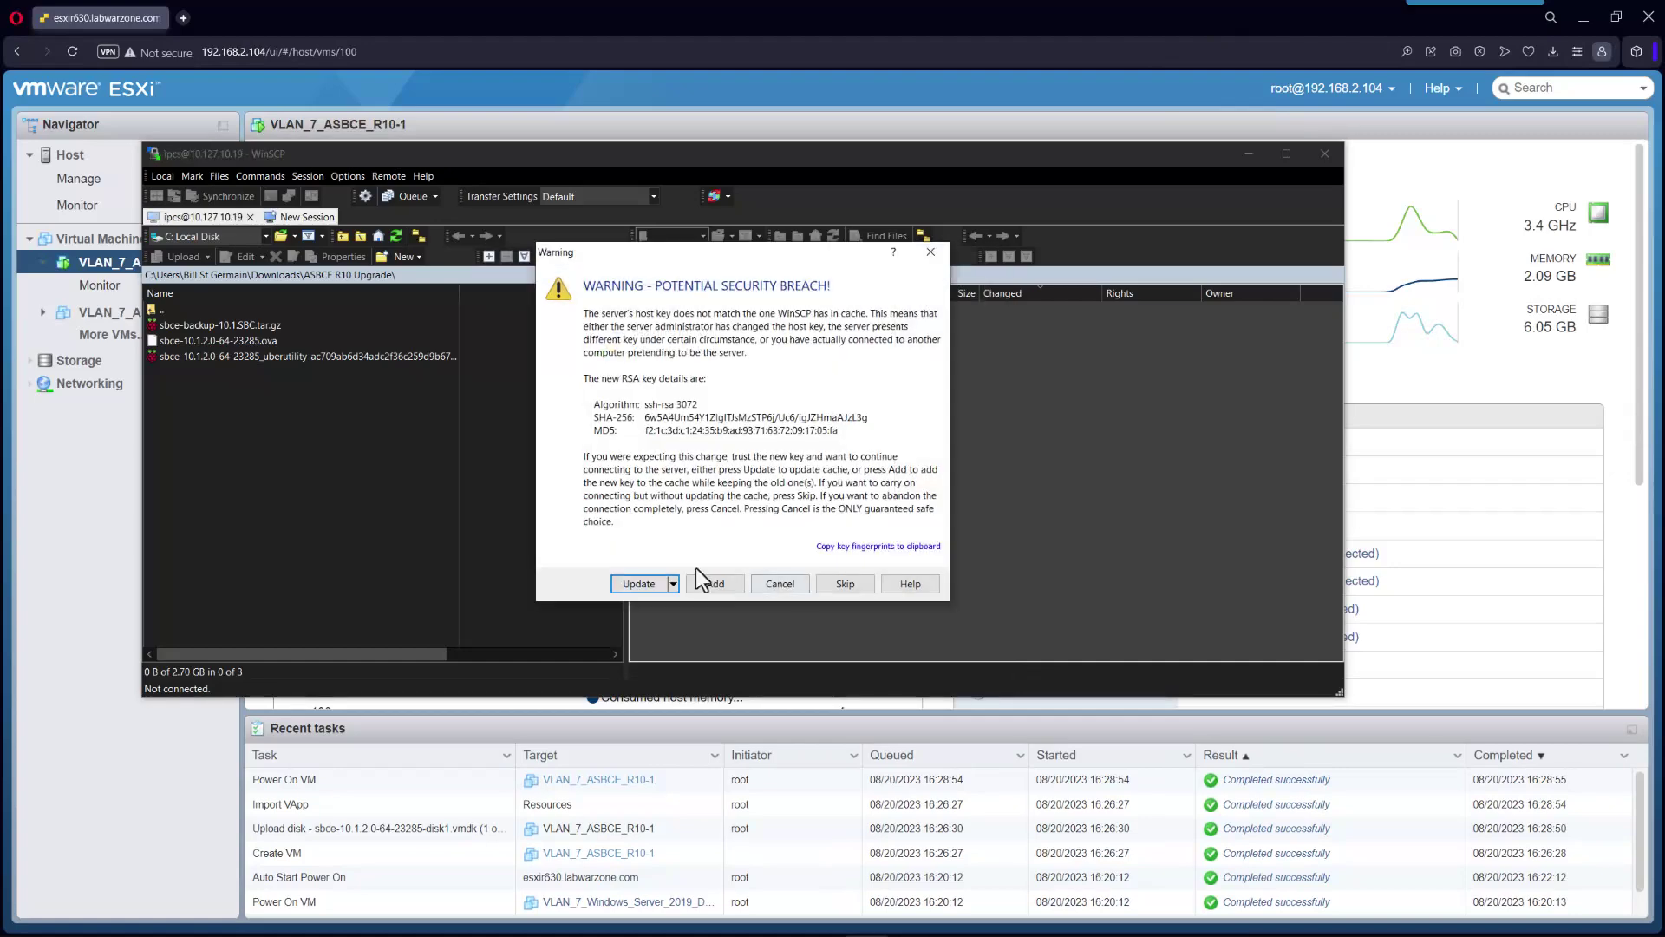
pyautogui.click(625, 477)
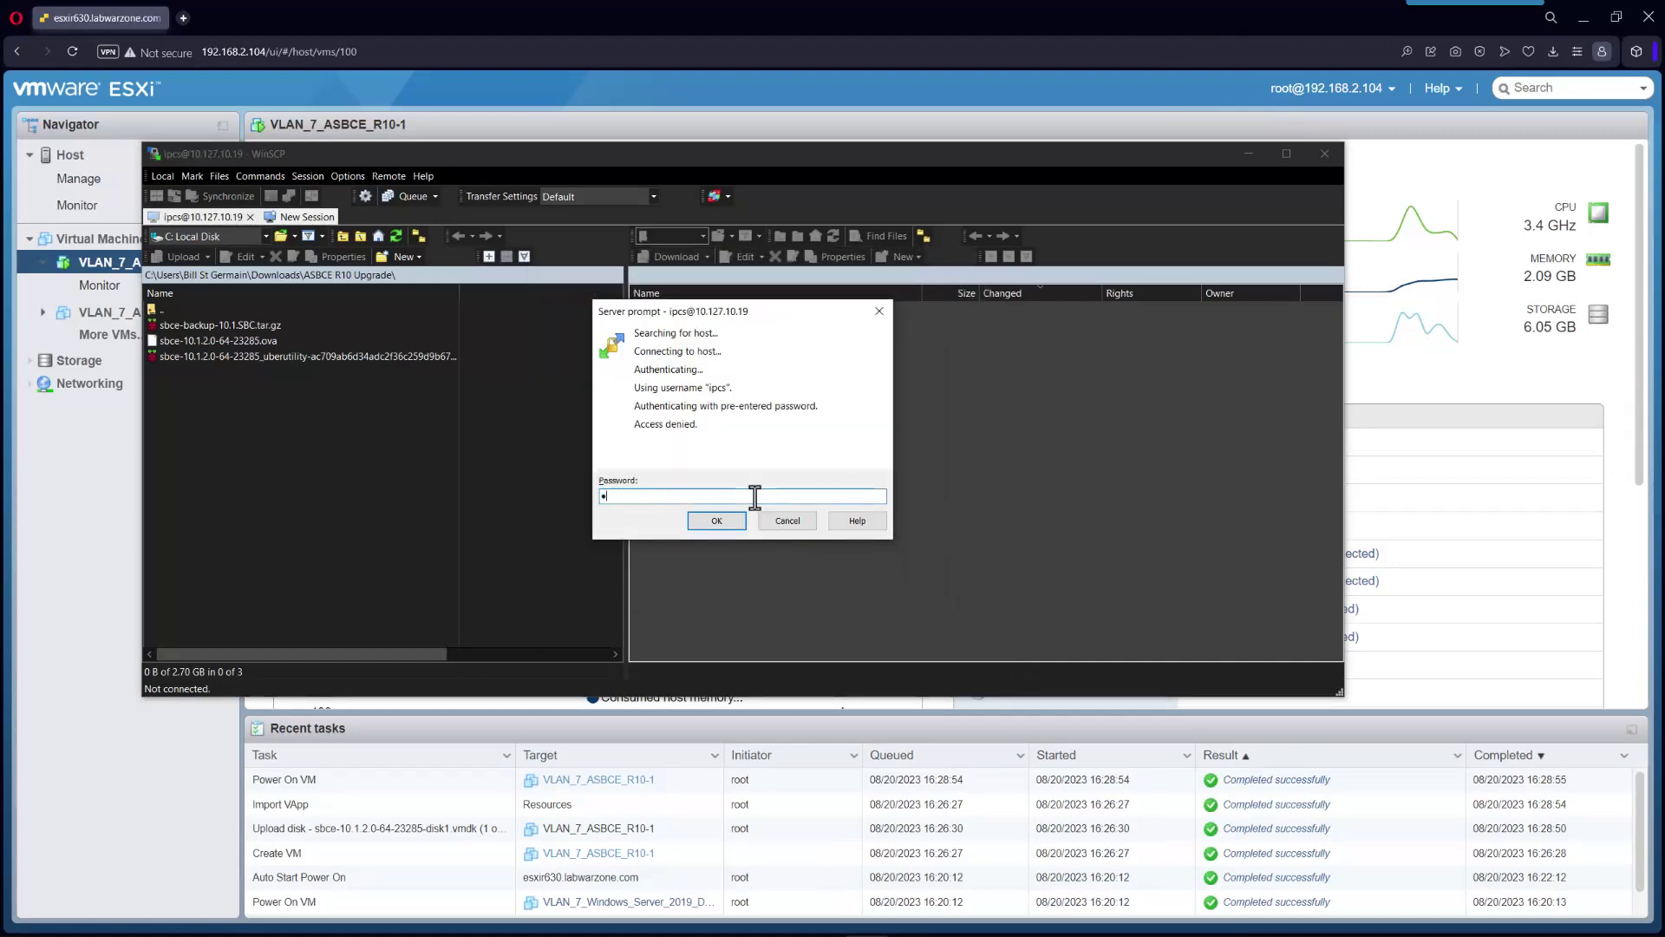
pyautogui.press('Return')
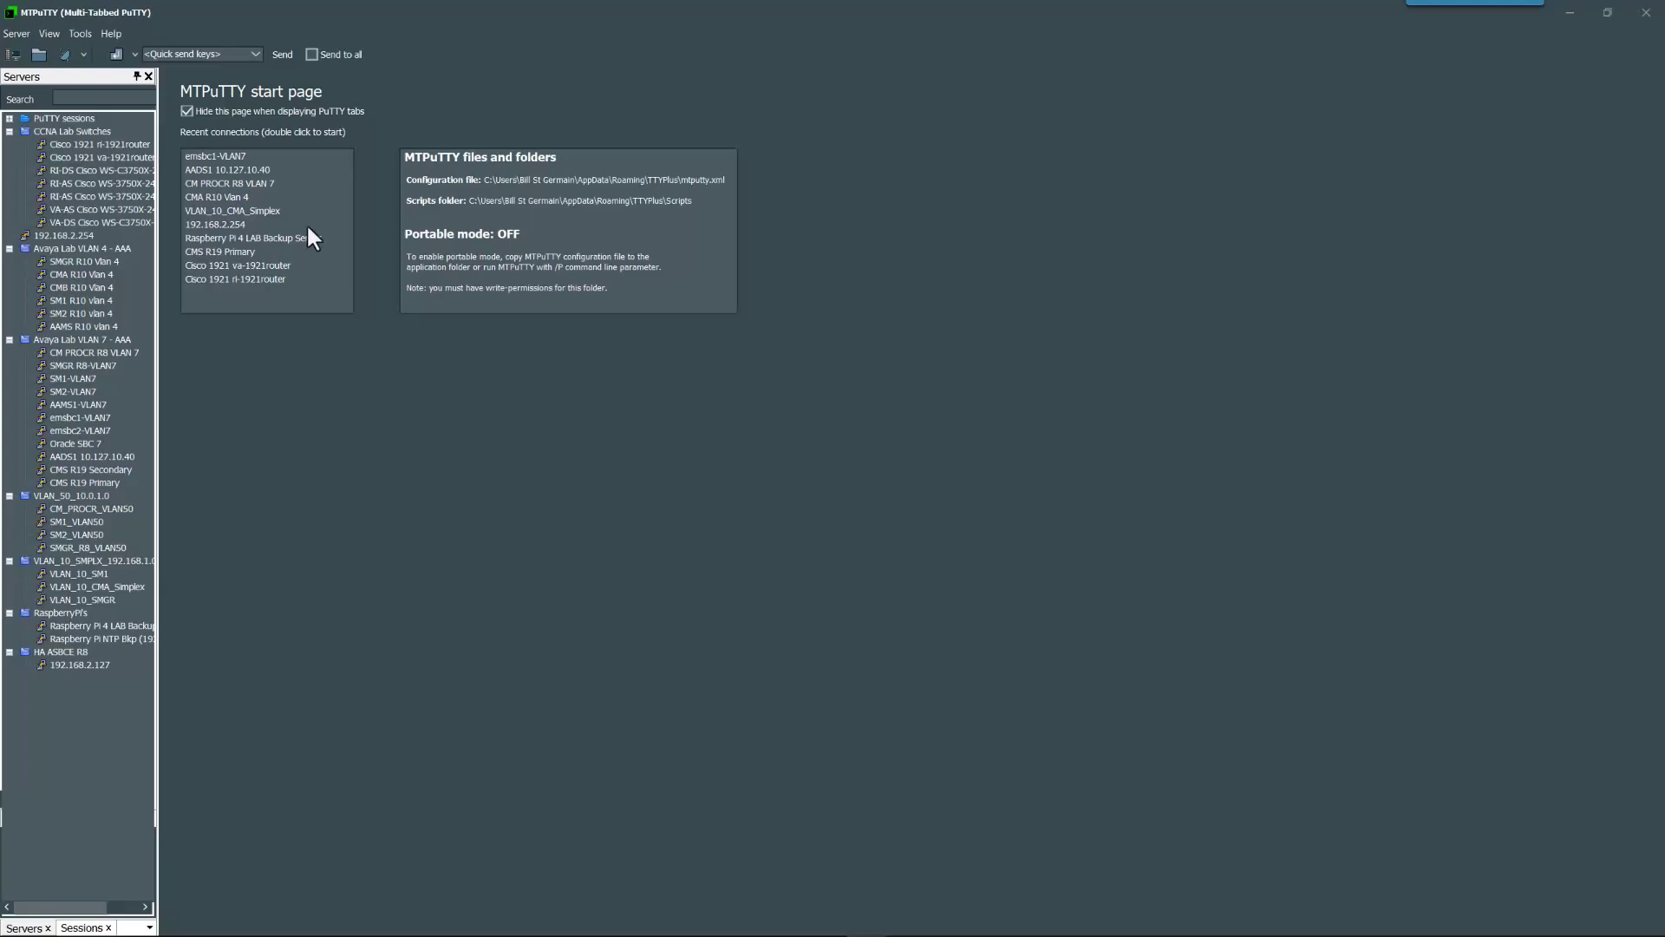
# Open the 10.127.10.19 session and switch to the root user.
pyautogui.doubleClick(78, 425)
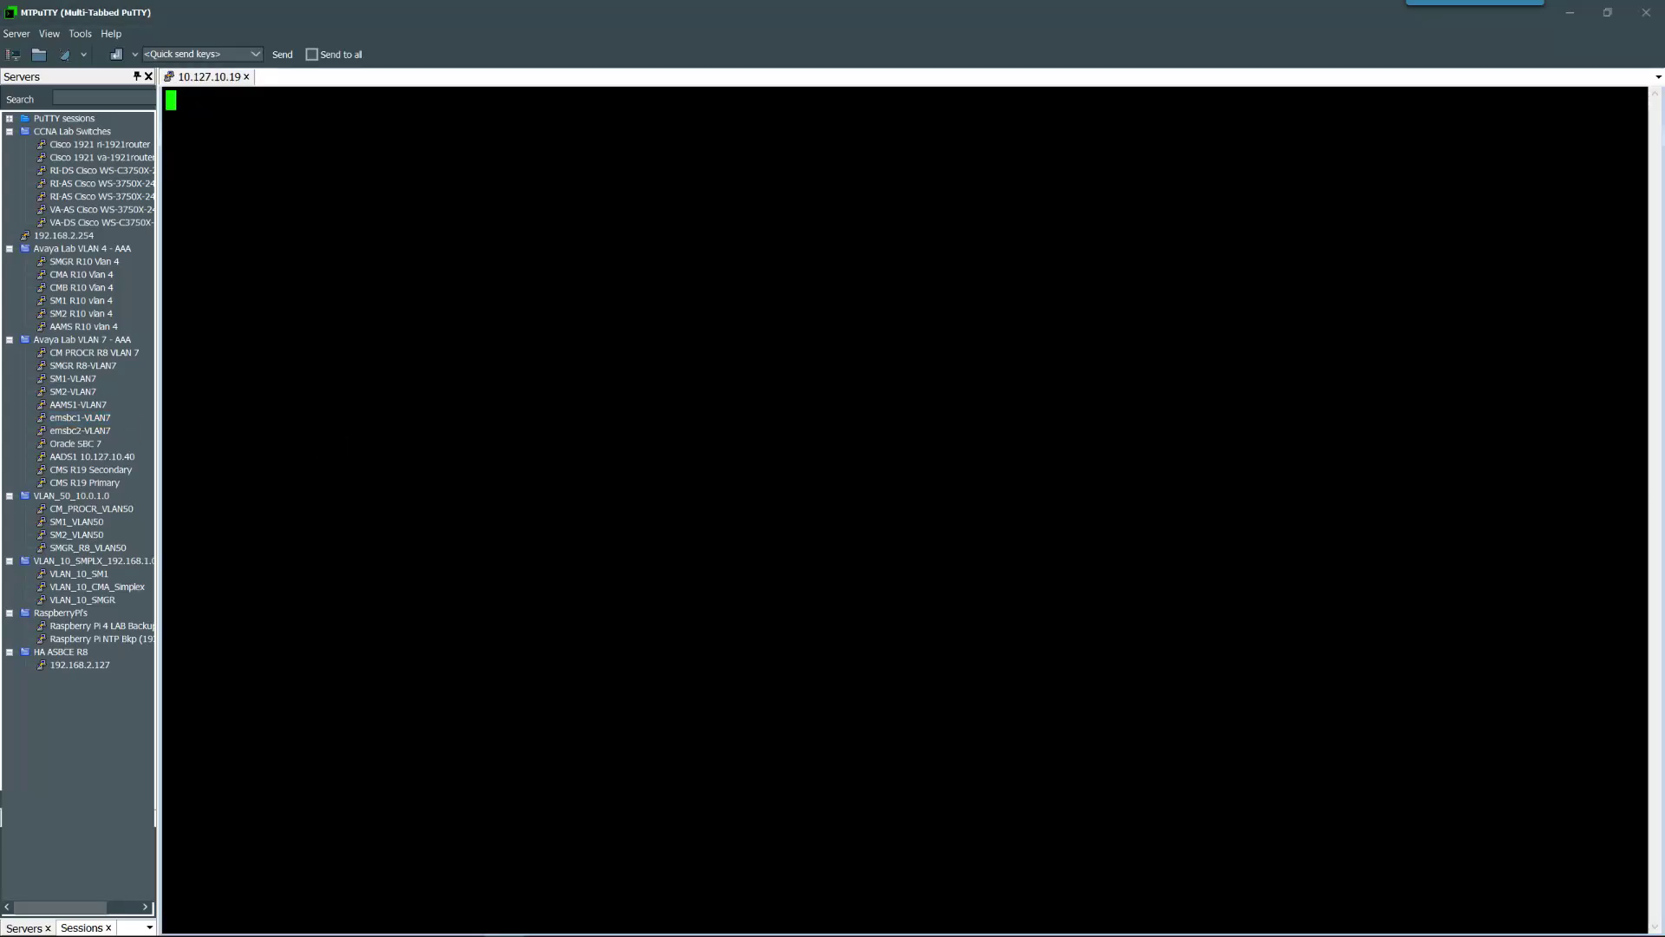
pyautogui.write('su -')
pyautogui.press('Return')
pyautogui.write('password')
pyautogui.press('Return')
pyautogui.write('cd /home/ipcs')
# Copy sbce-backup-10.1.SBC.tar.gz to /archive/backup/upgrade/ and paste the urSbce.py restore command.
pyautogui.press('Return')
pyautogui.write('ls')
pyautogui.press('Return')
pyautogui.write('cp sbc')
pyautogui.press('Tab')
pyautogui.write('/')
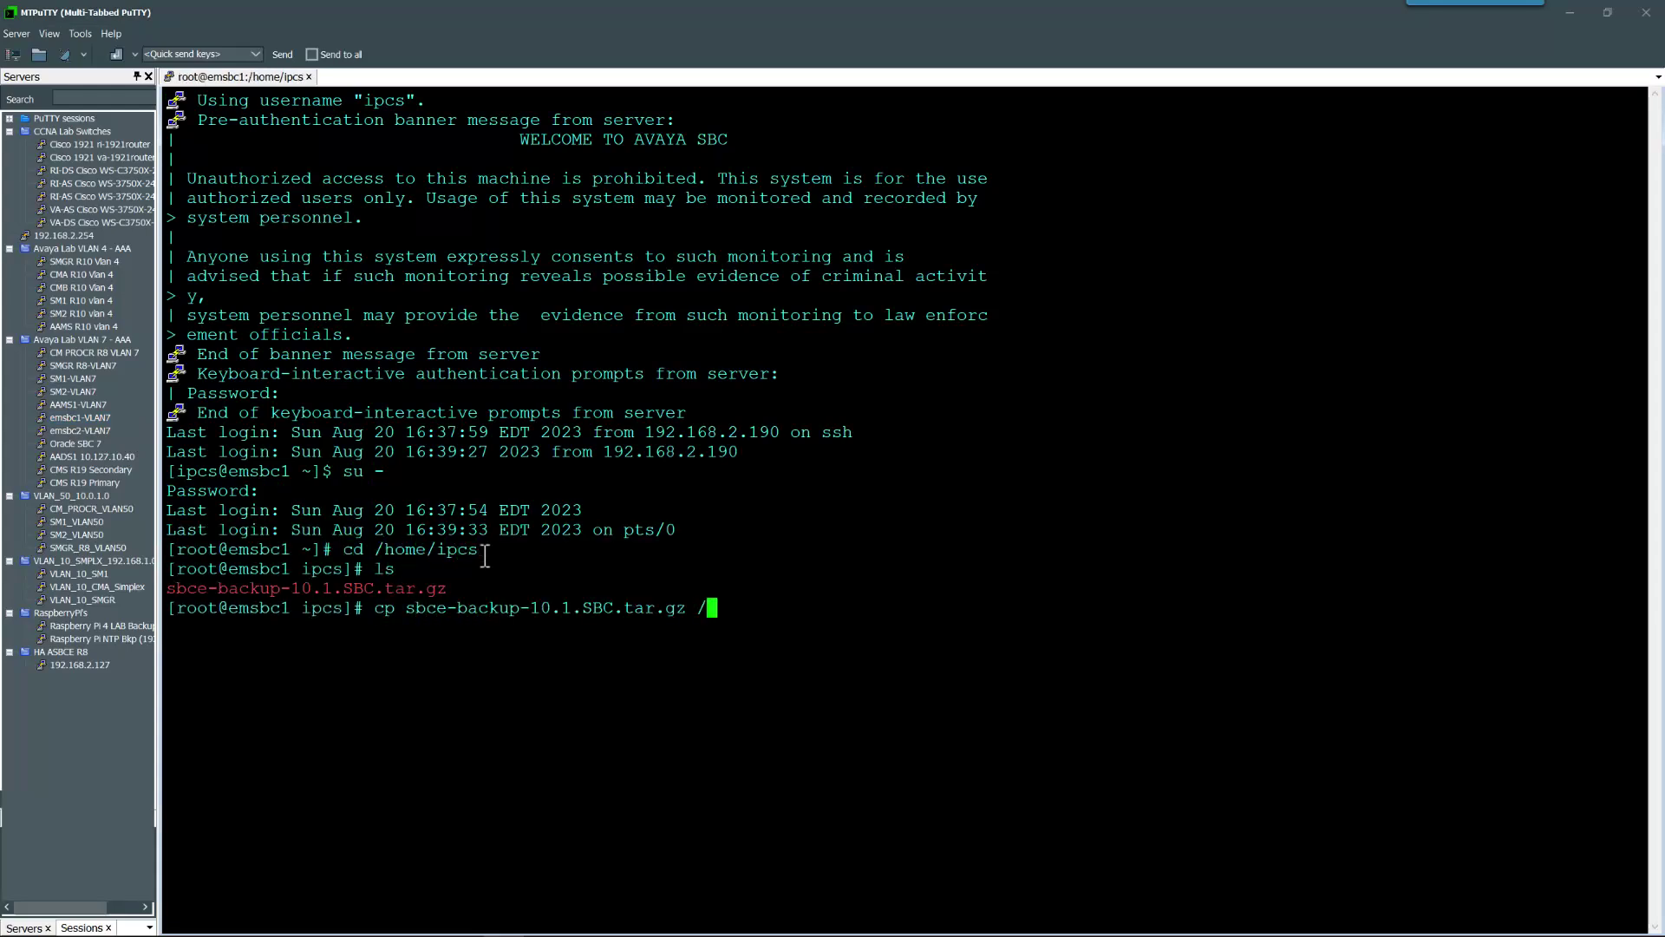
pyautogui.write('archive/backup/upgrade/')
pyautogui.press('Return')
pyautogui.hotkey('ctrl', 'l')
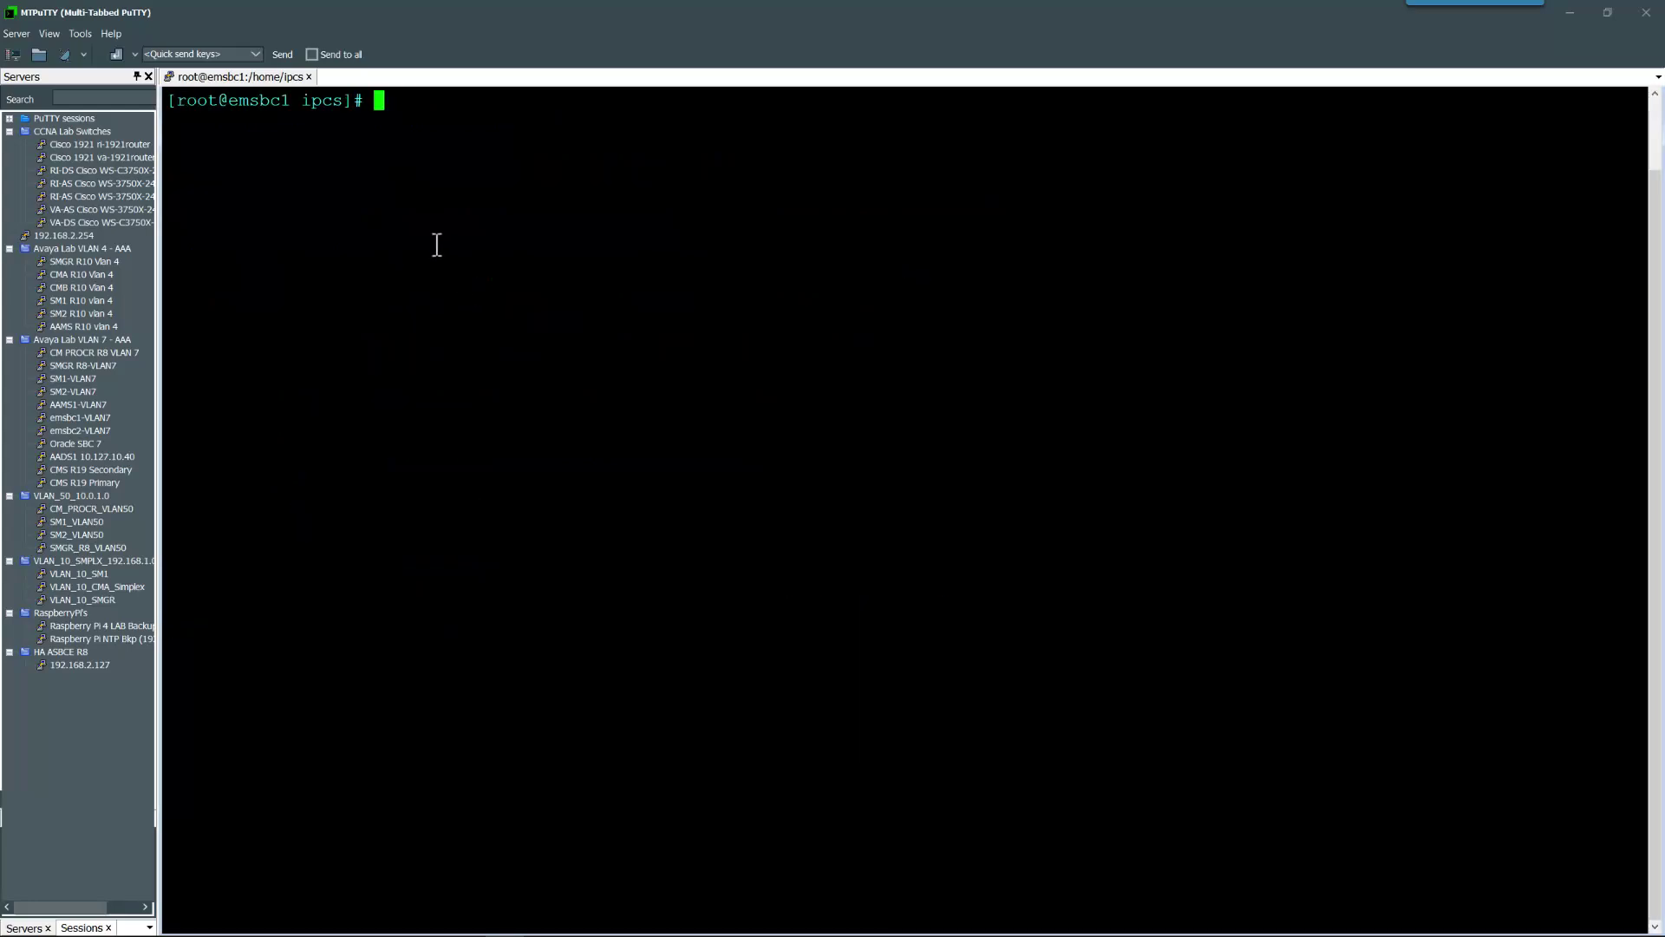
pyautogui.rightClick(419, 211)
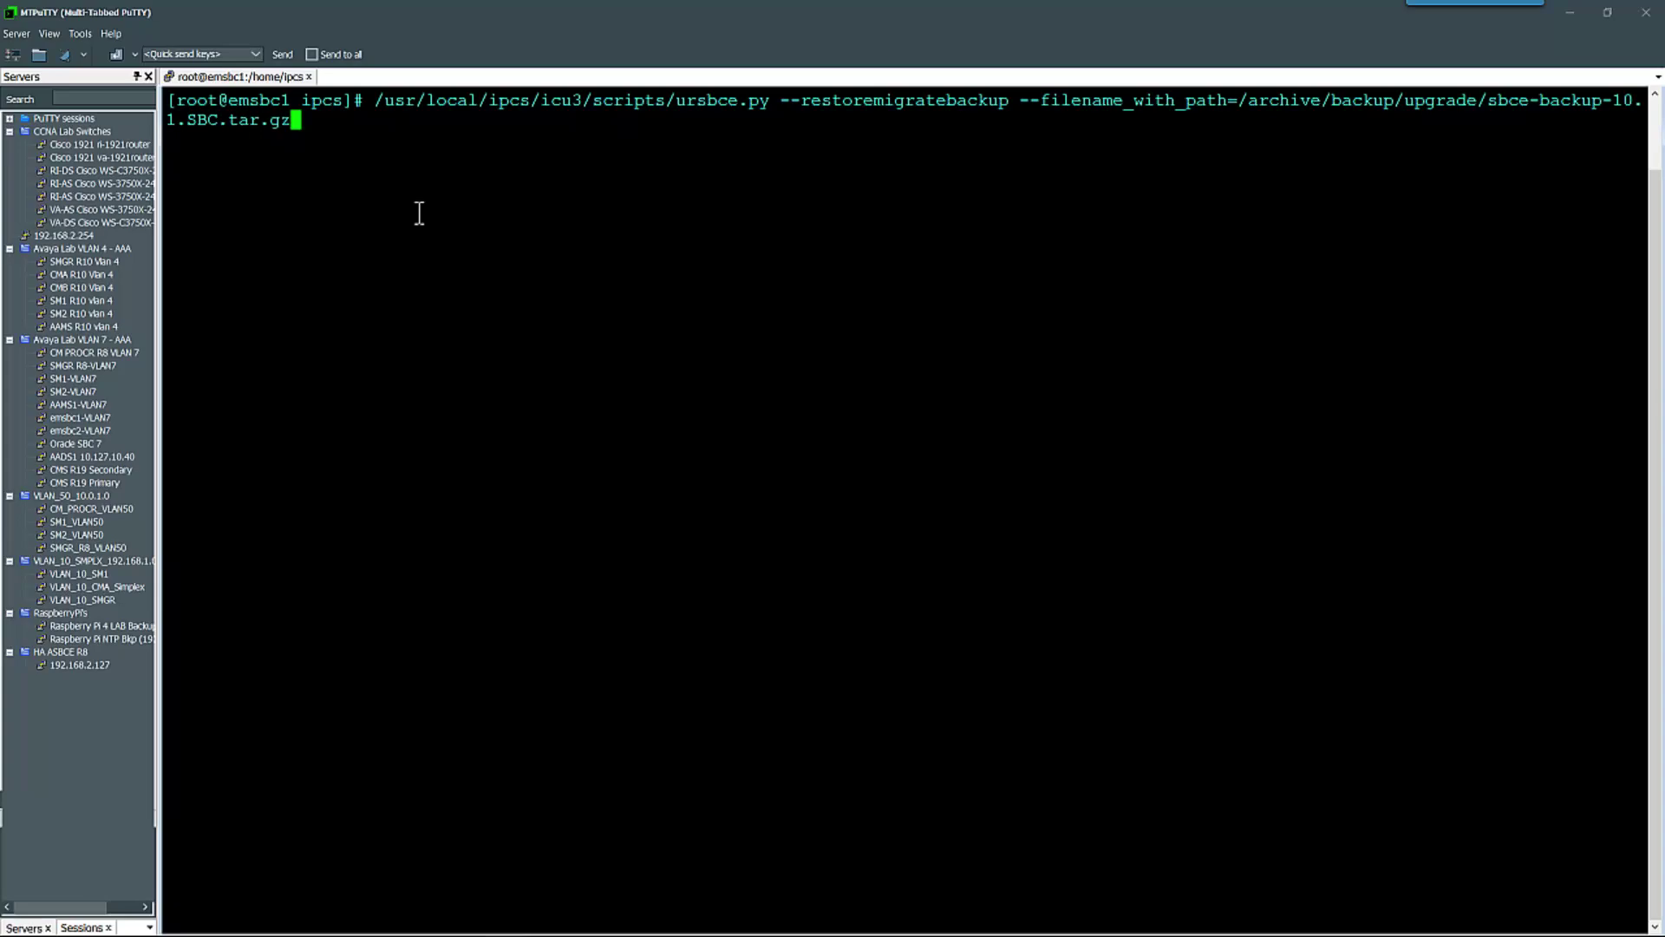
# Run the urSbce.py migration restore, answer y, then reboot emsbc1 once it finishes.
pyautogui.press('Return')
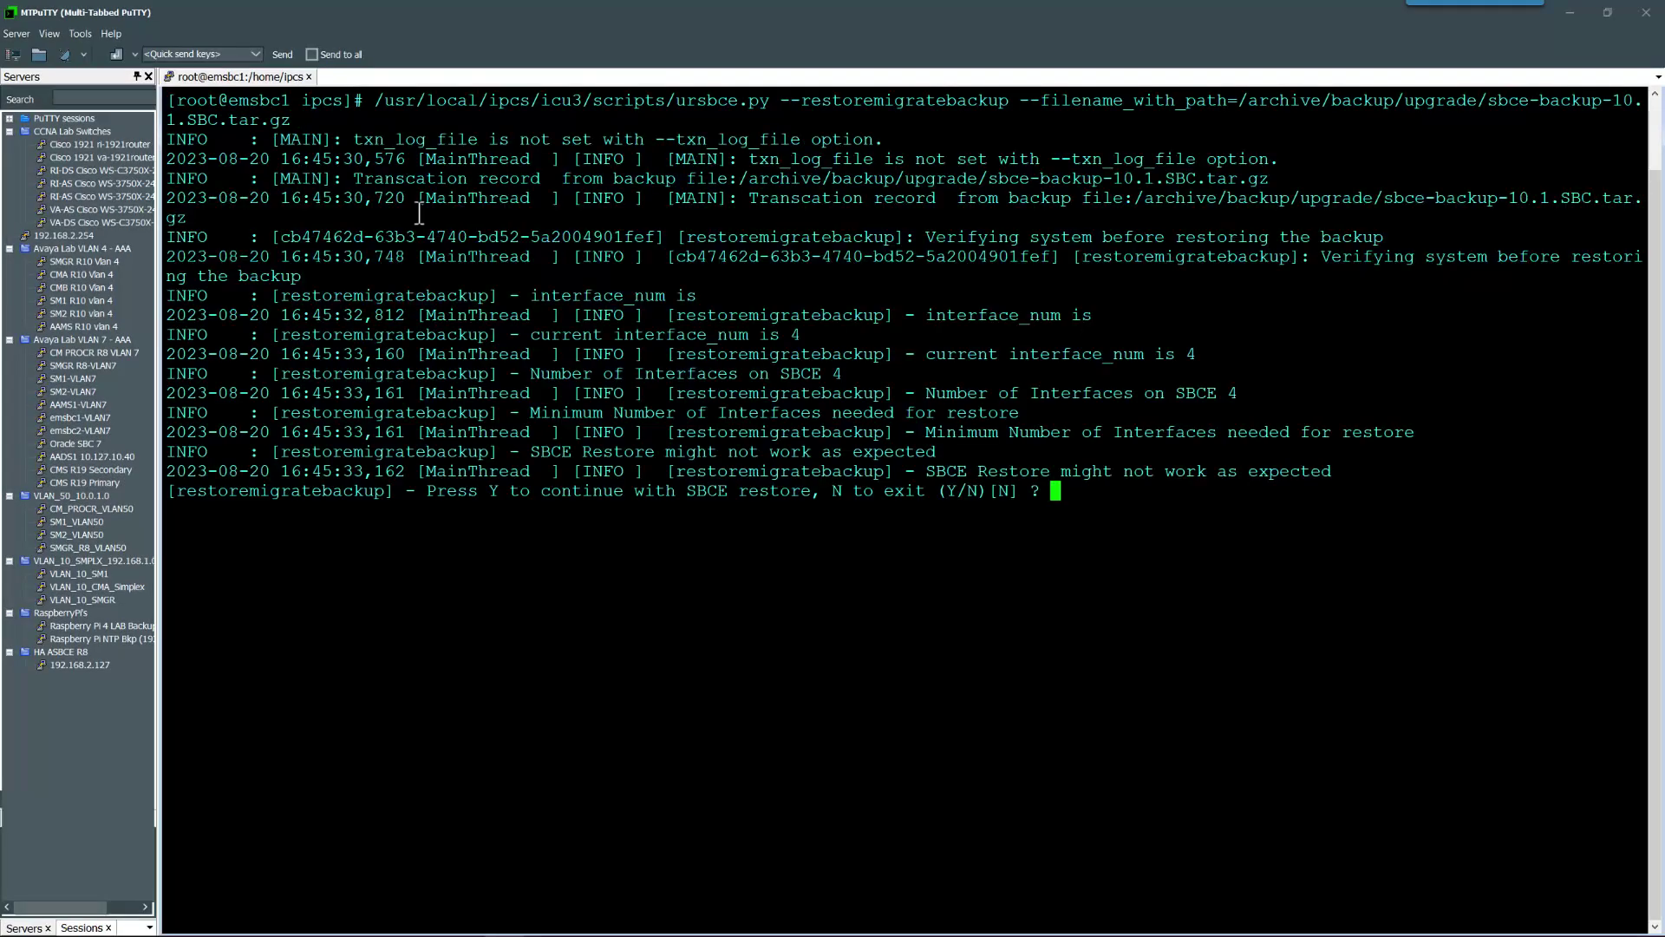
pyautogui.write('y')
pyautogui.press('Return')
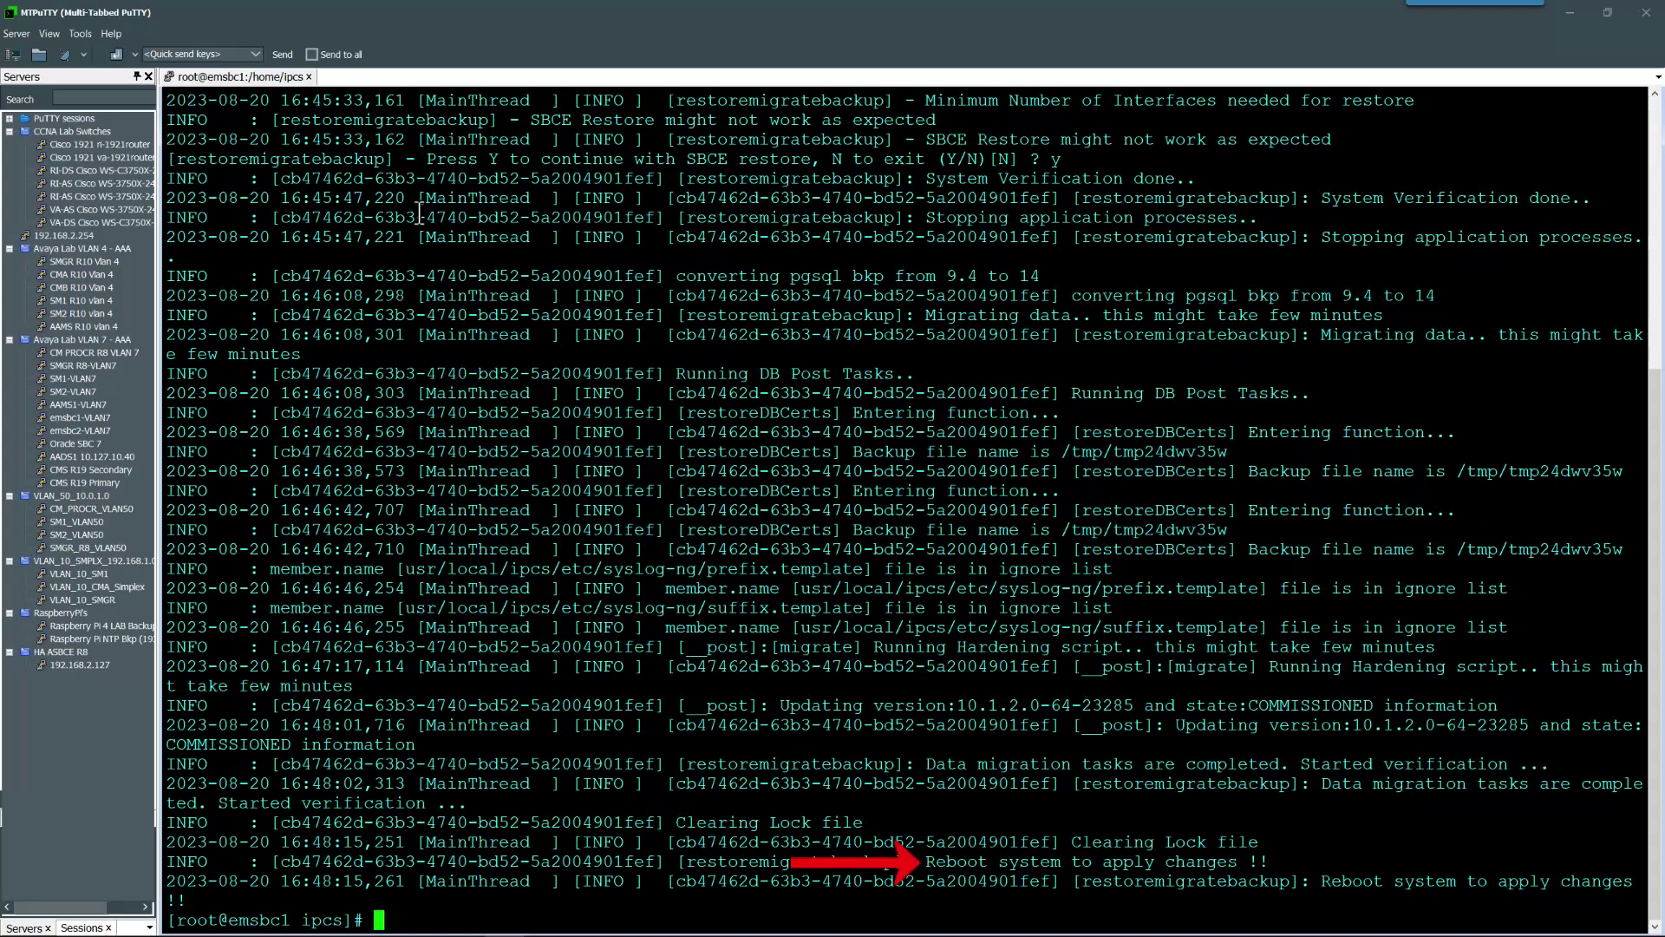
pyautogui.write('reboot')
pyautogui.press('Return')
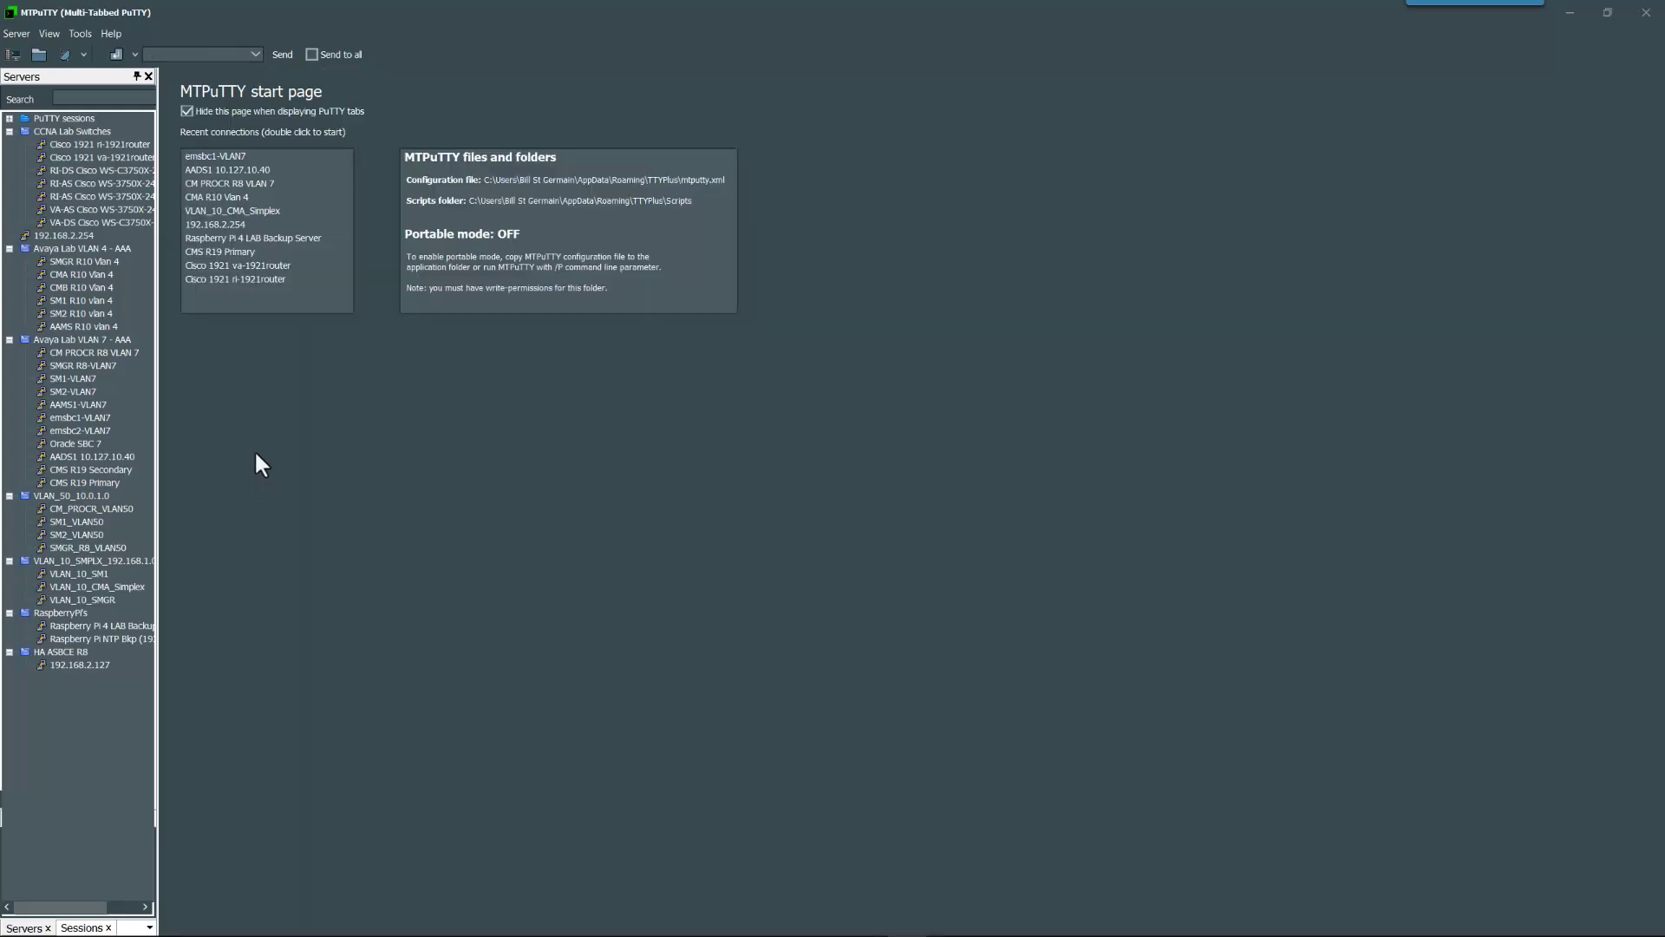
# Reconnect to emsbc1-VLAN7 and verify A1 10.127.10.23, B1 10.19.5.3, M1 10.127.10.19.
pyautogui.doubleClick(93, 418)
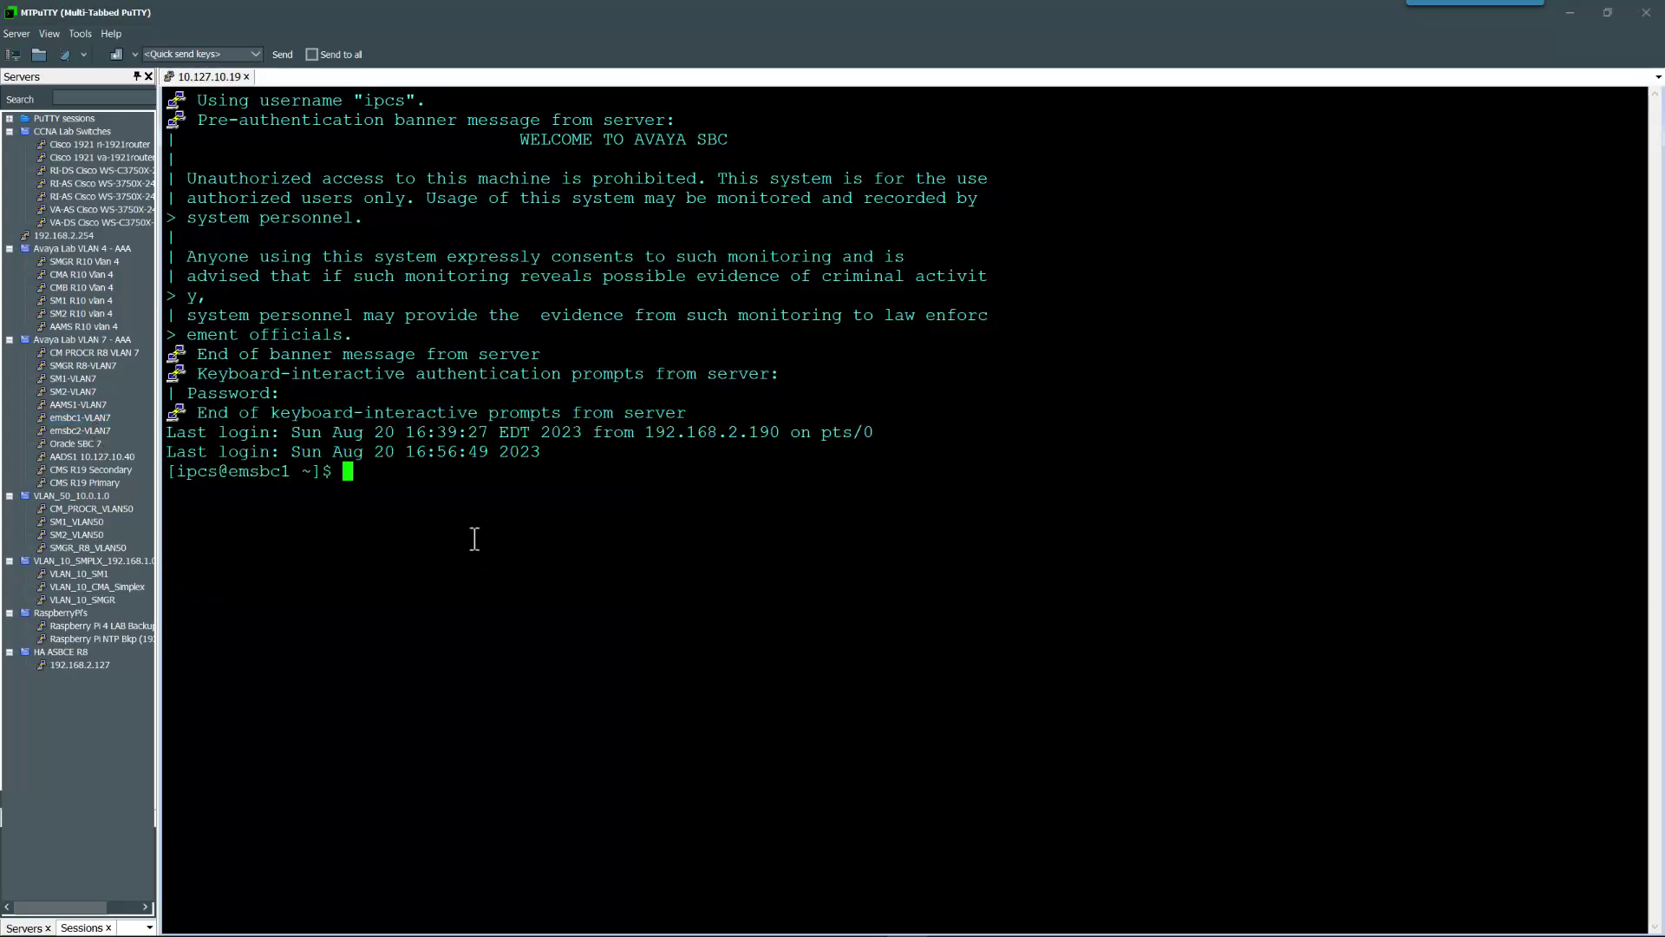
pyautogui.write('clear')
pyautogui.press('Return')
pyautogui.write('ifconfig')
pyautogui.press('Return')
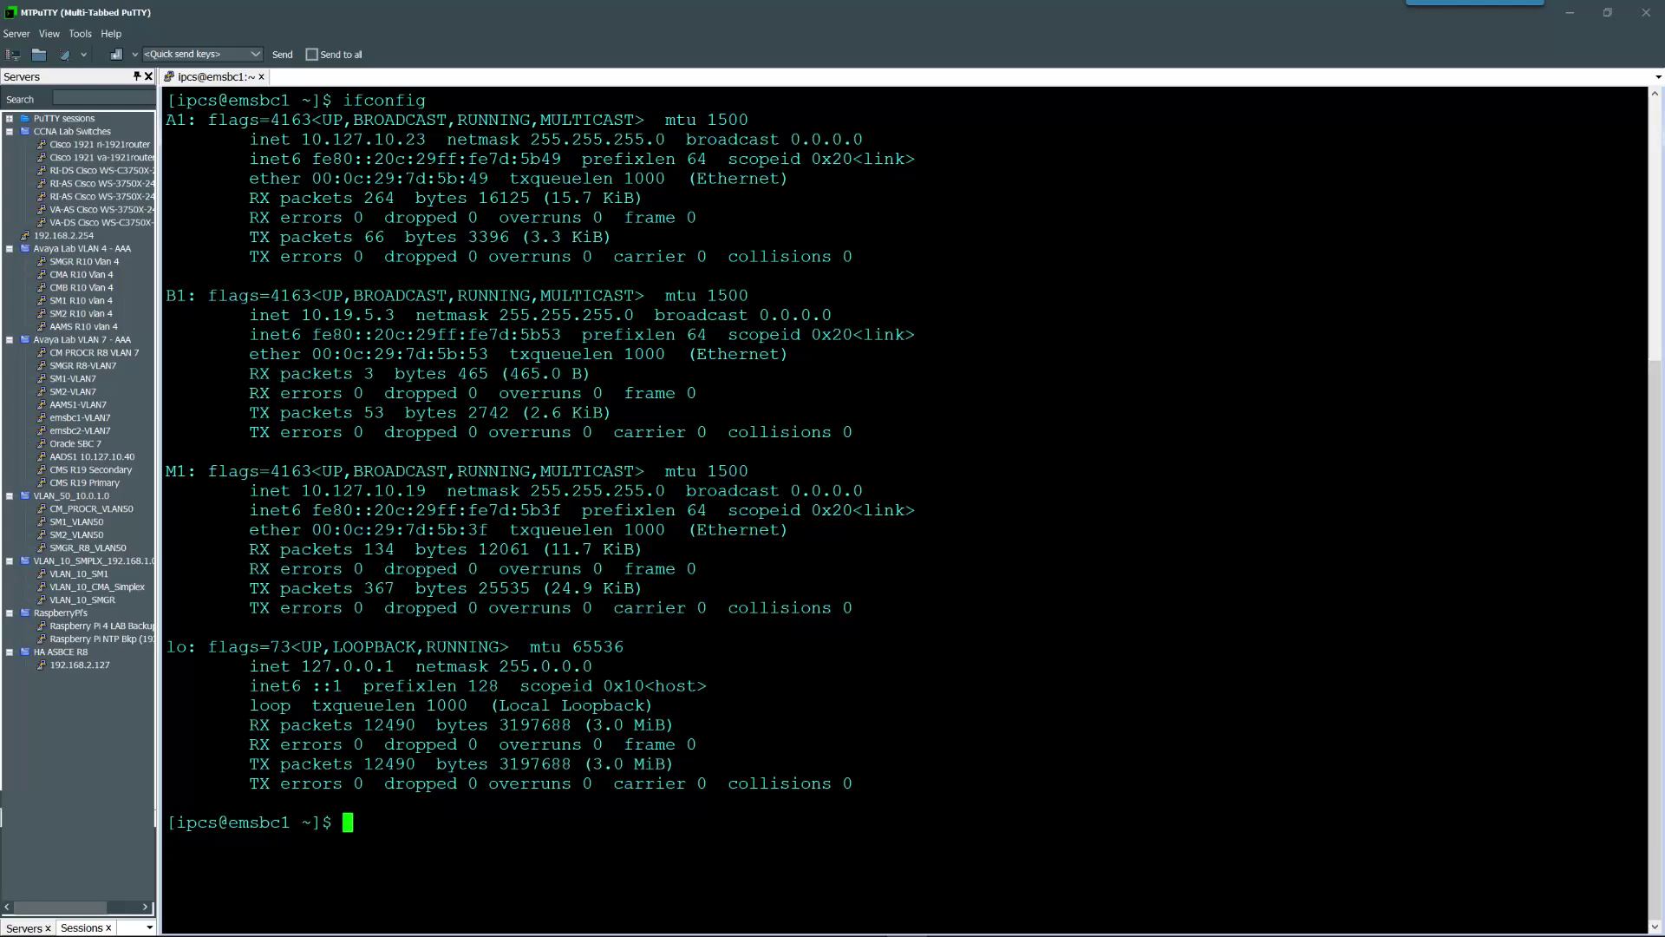
# Accept the EMS license notice and log in to the web interface.
pyautogui.hotkey('alt', 'Tab')
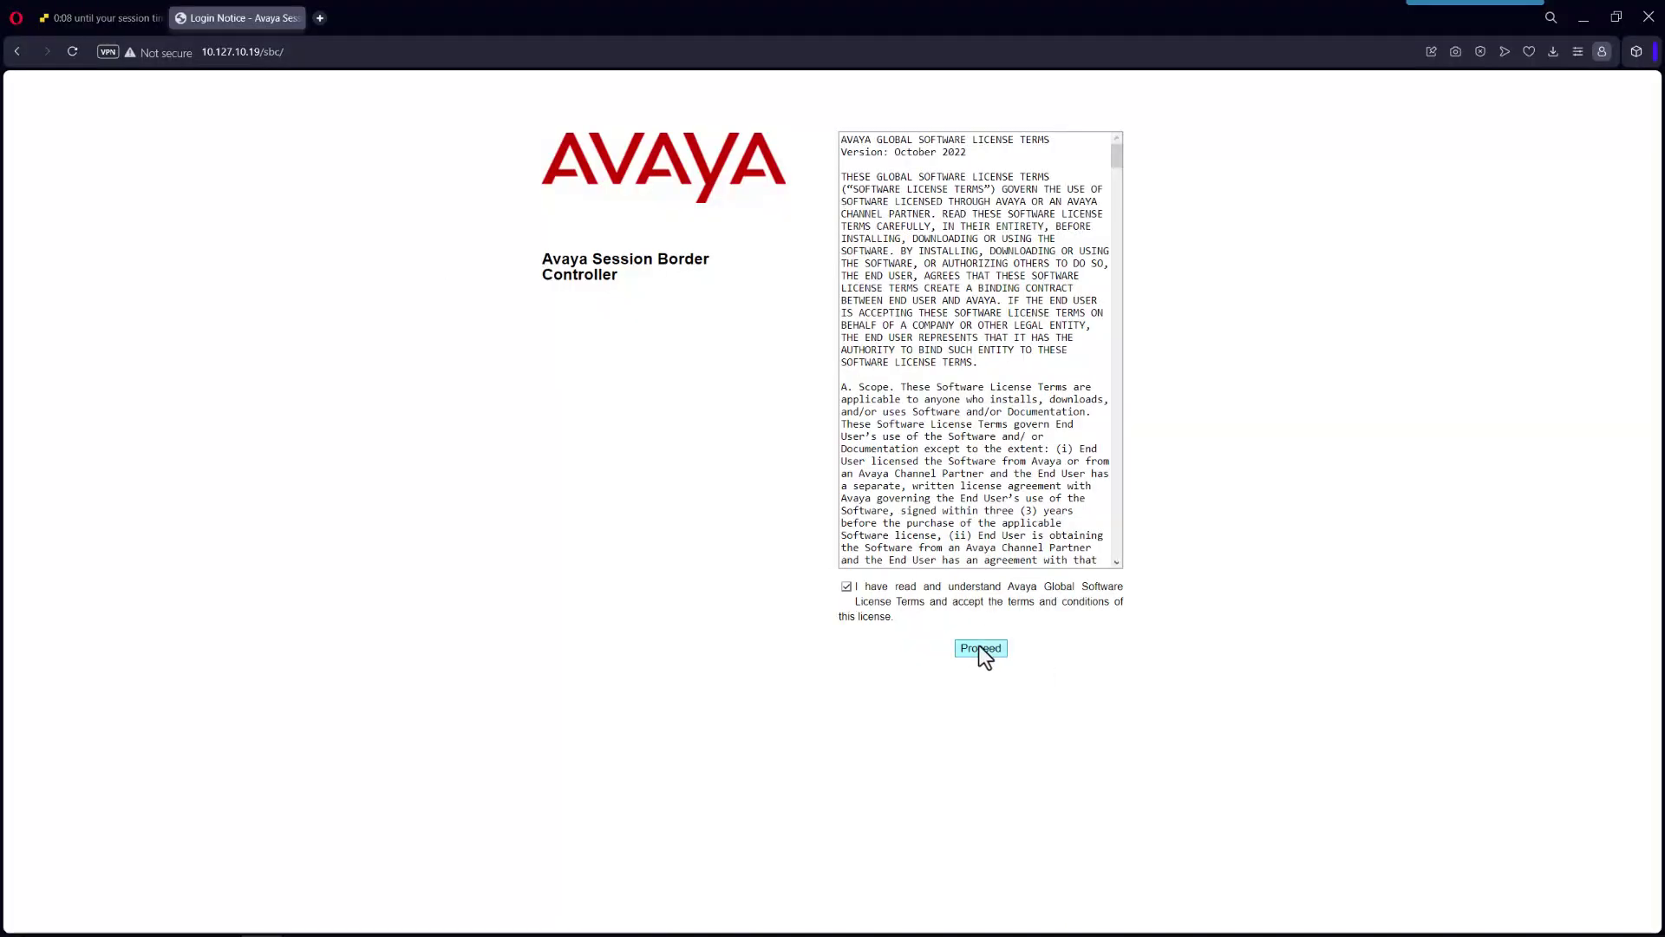
pyautogui.click(988, 648)
pyautogui.write('csec')
pyautogui.press('Return')
pyautogui.write('*************')
pyautogui.press('Return')
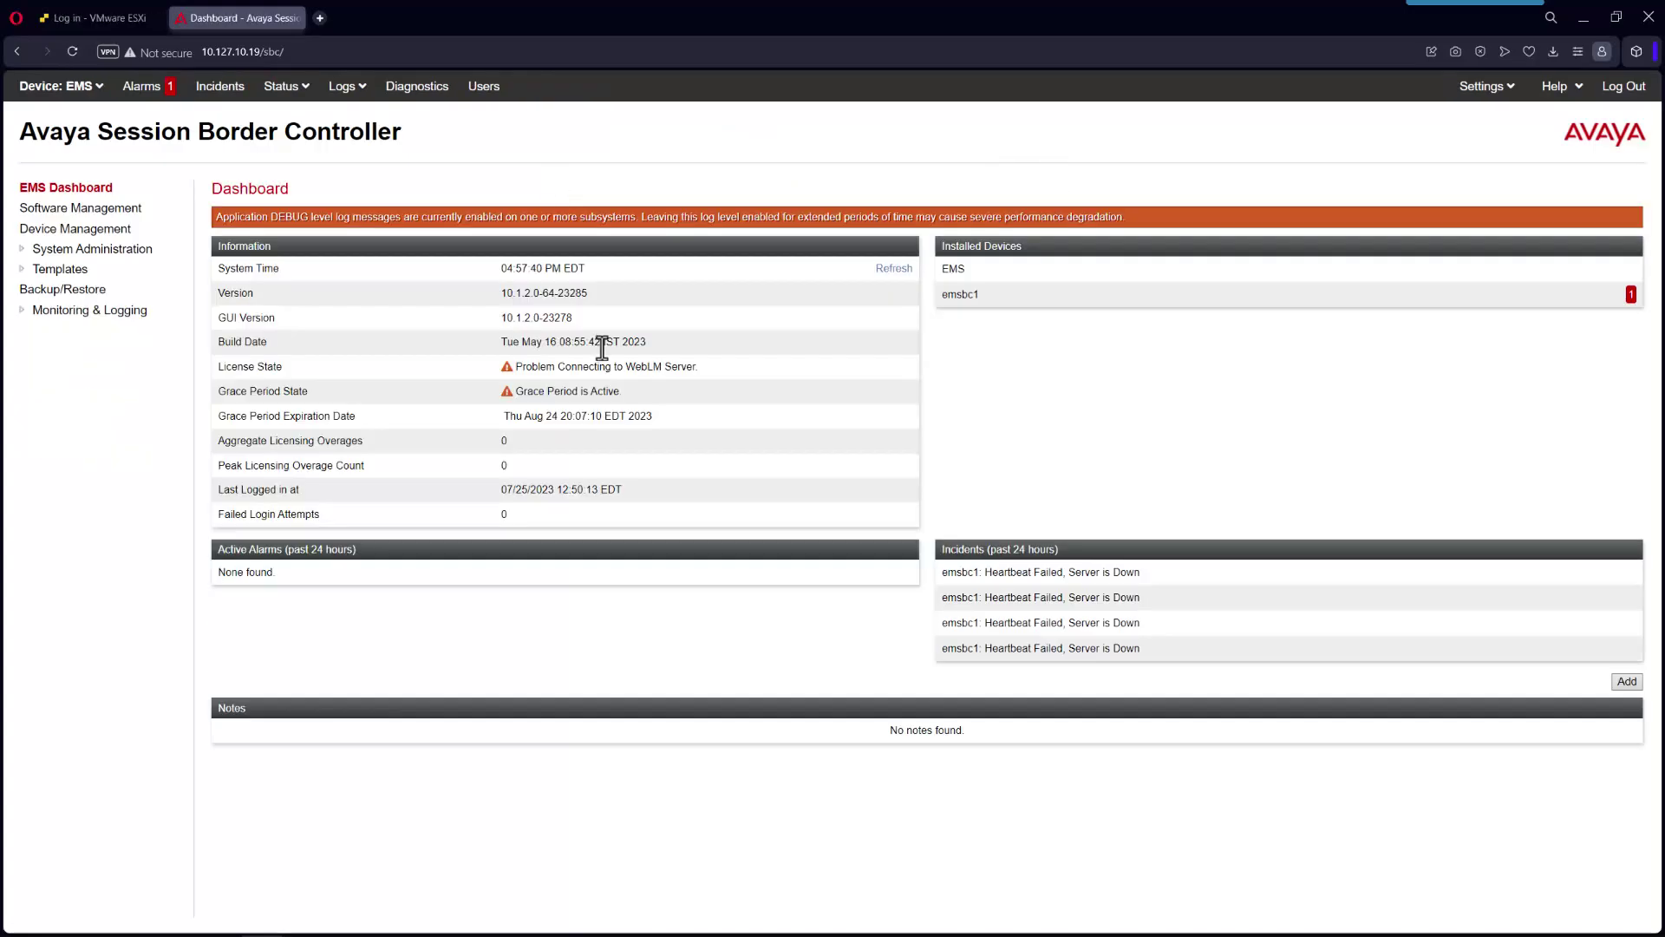
# Select emsbc1 from the Device list to show version 10.1.2.0-64-23285 Commissioned.
pyautogui.hotkey('ctrl', '+')
pyautogui.hotkey('ctrl', '+')
pyautogui.click(75, 89)
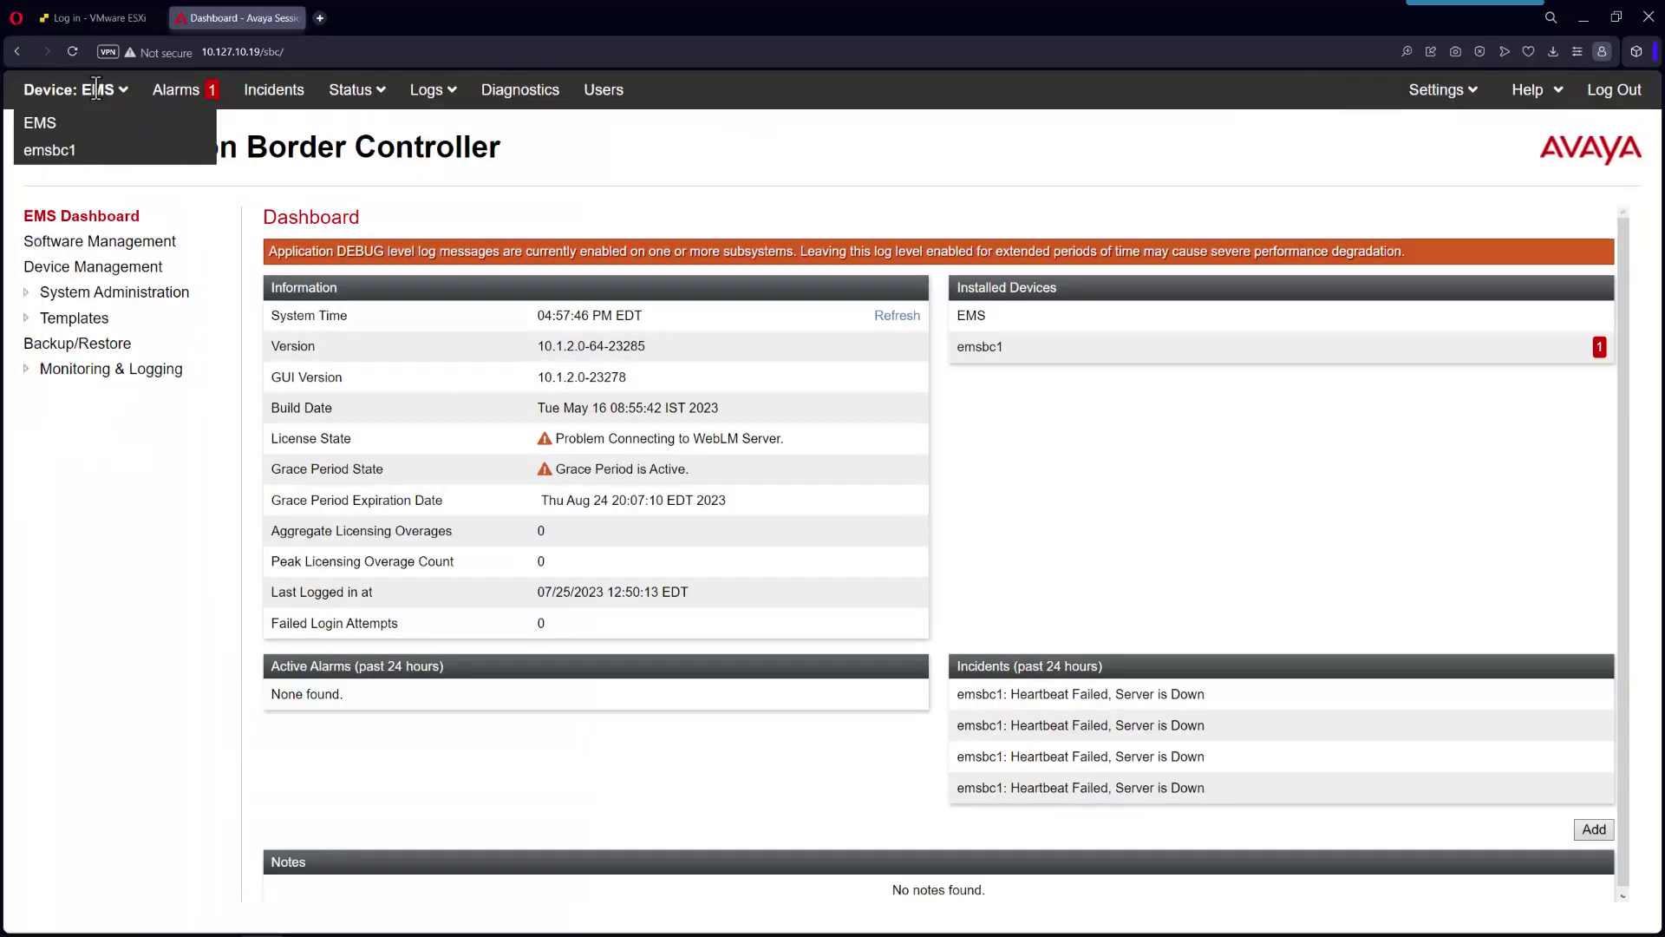
pyautogui.click(50, 152)
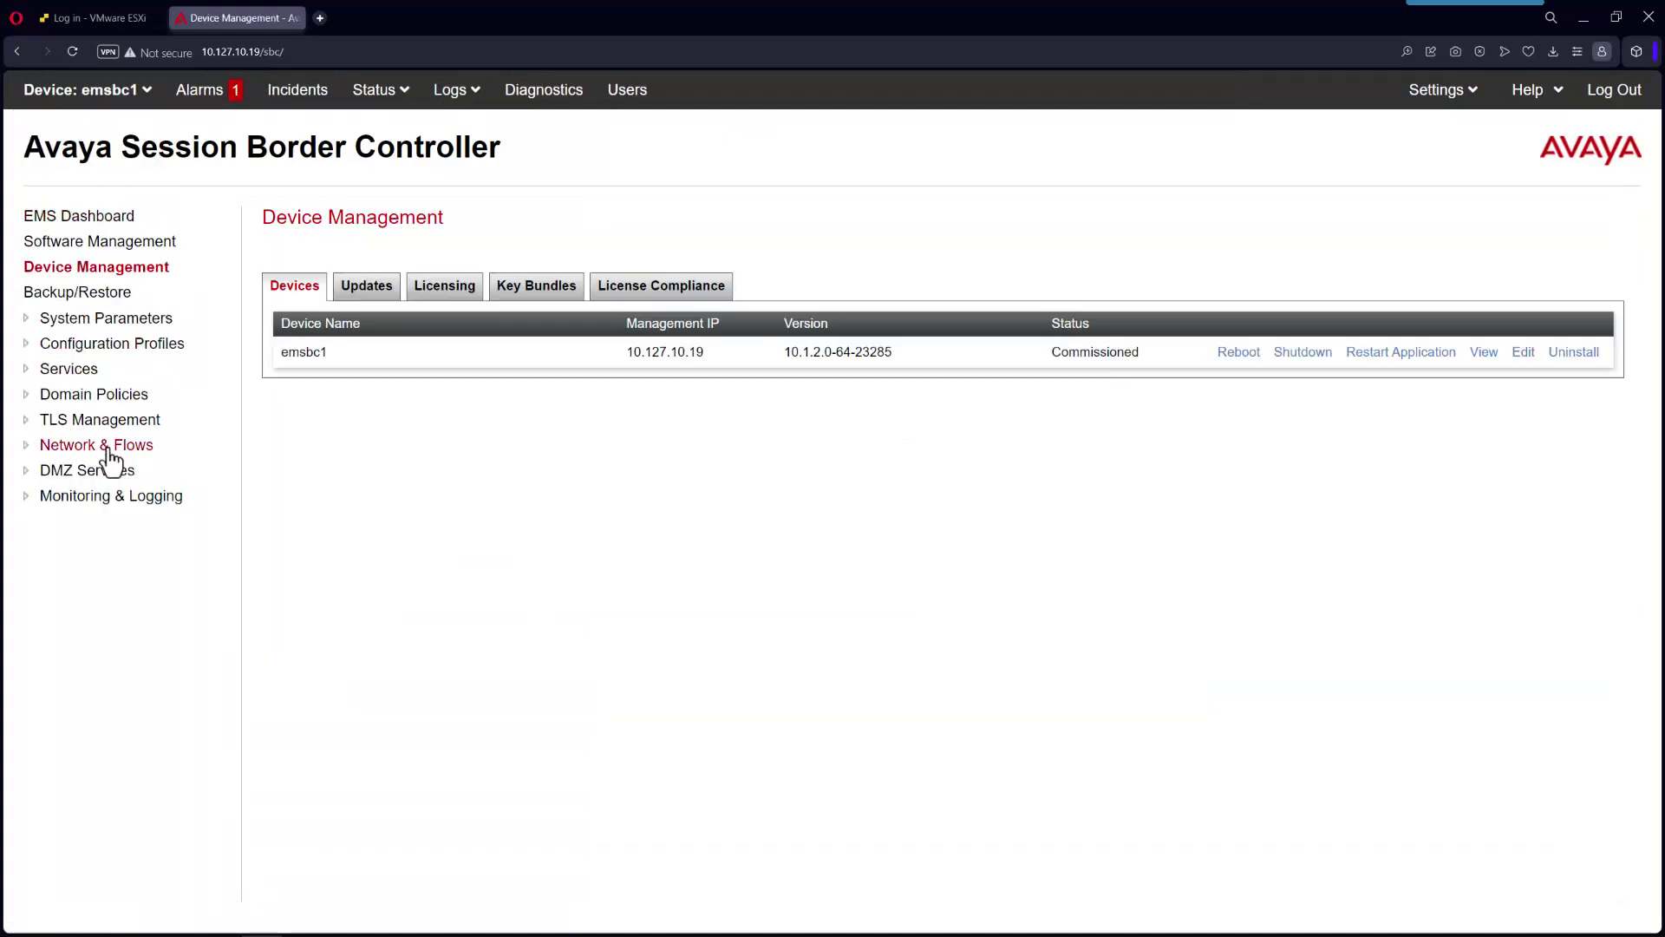